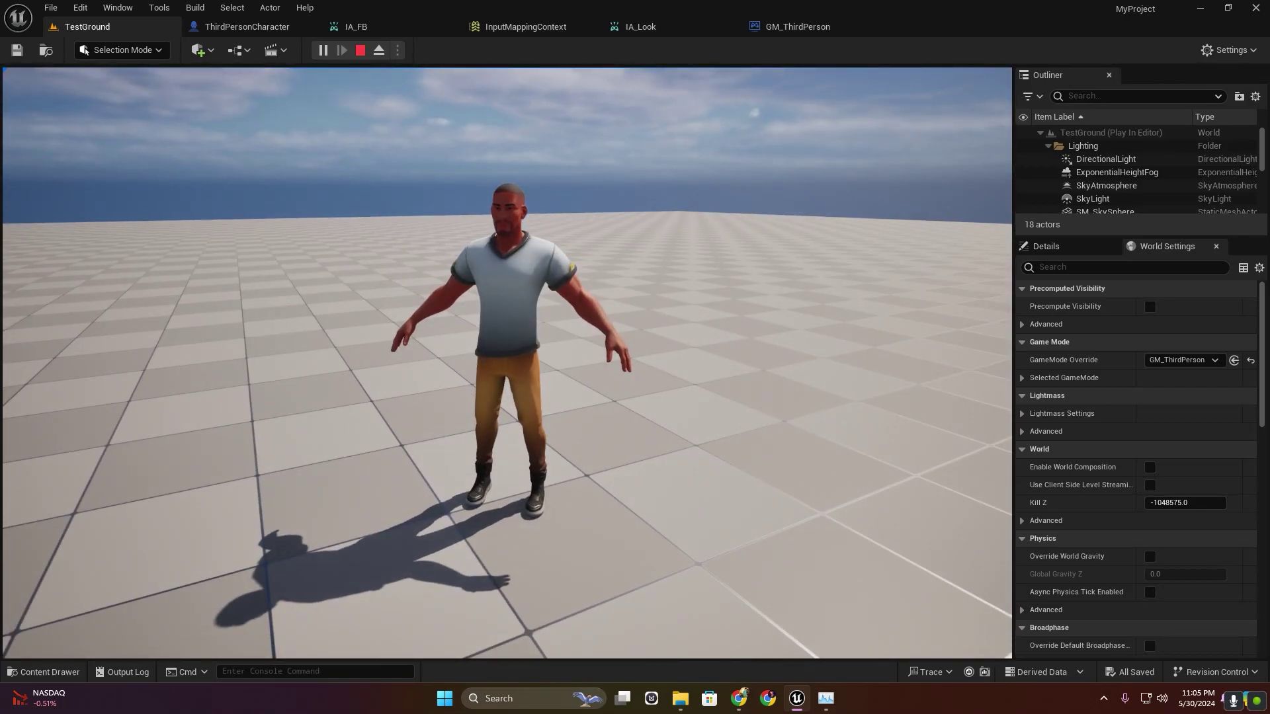
# Turn the character in the running play test, end the session and switch to Mixamo in the browser.
pyautogui.press('d')
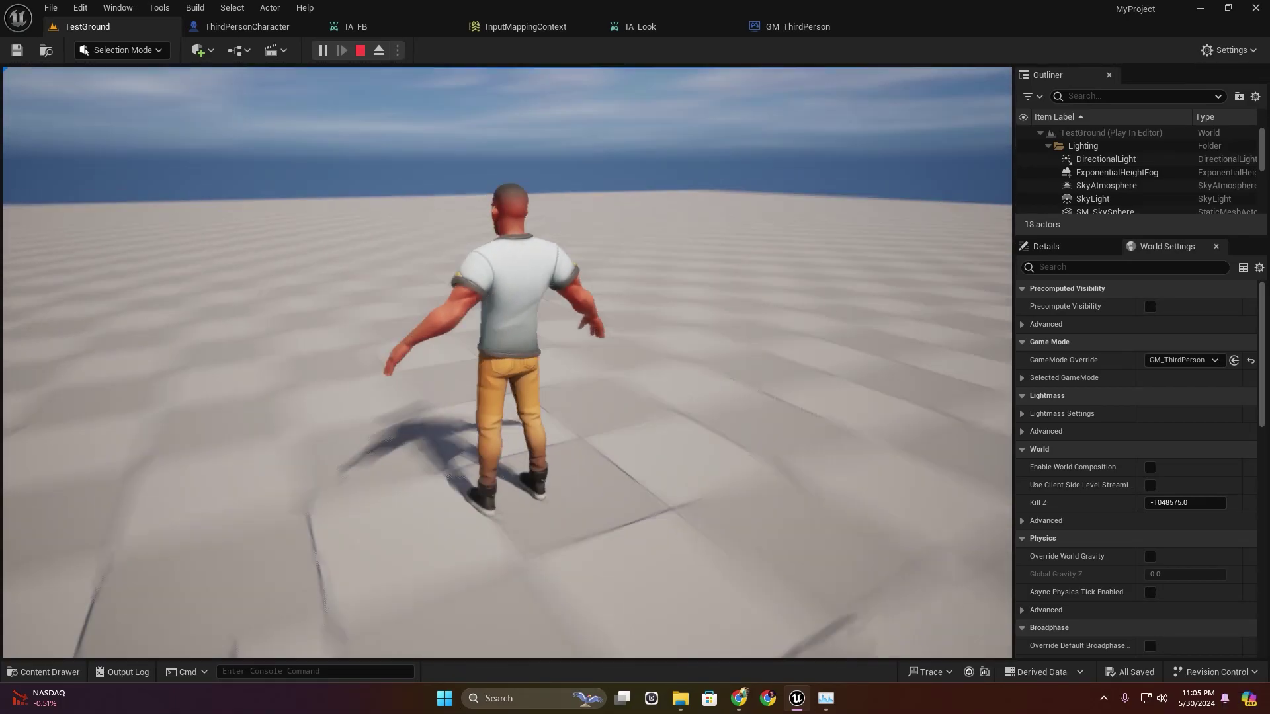
pyautogui.press('Escape')
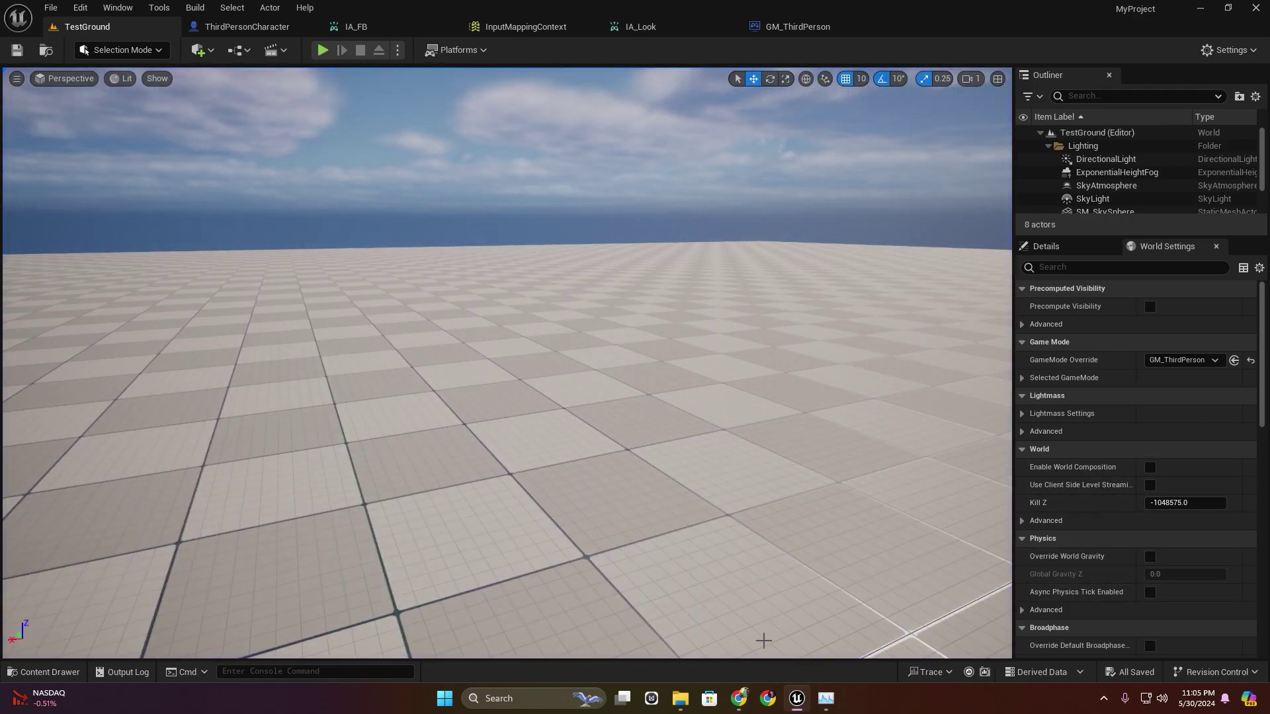
pyautogui.click(734, 706)
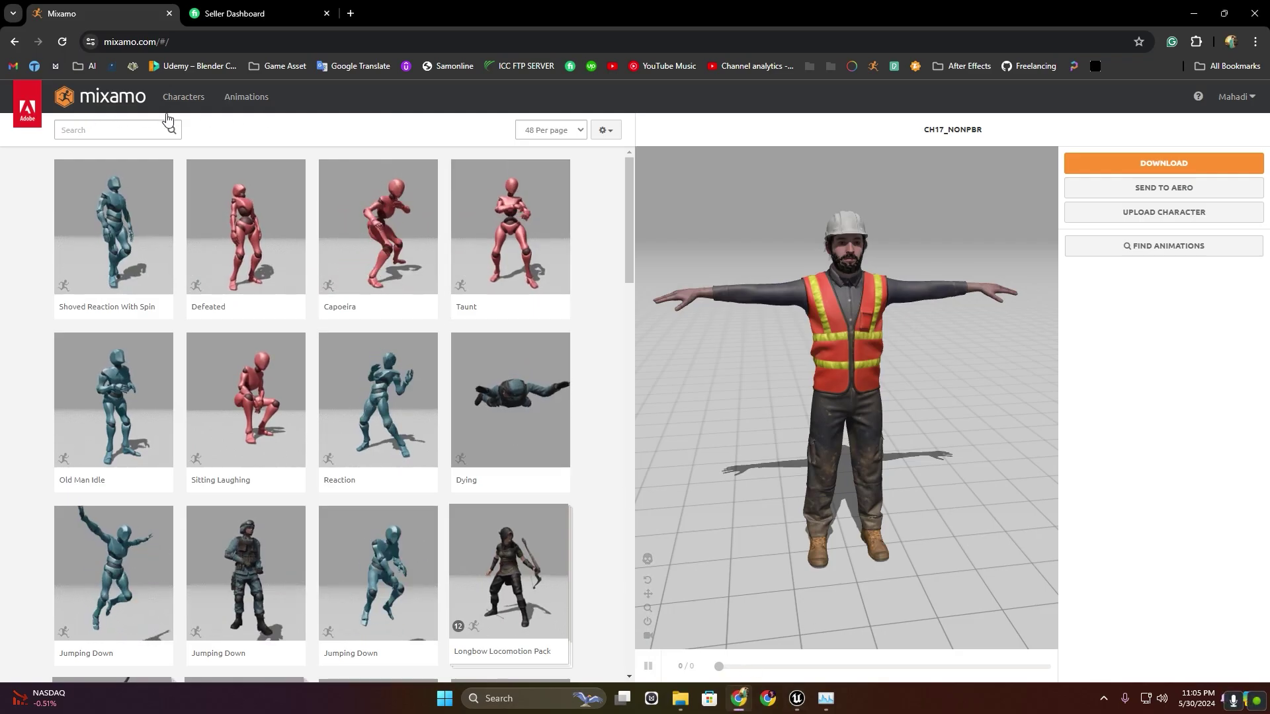
# Search the Mixamo characters for "bot".
pyautogui.click(184, 96)
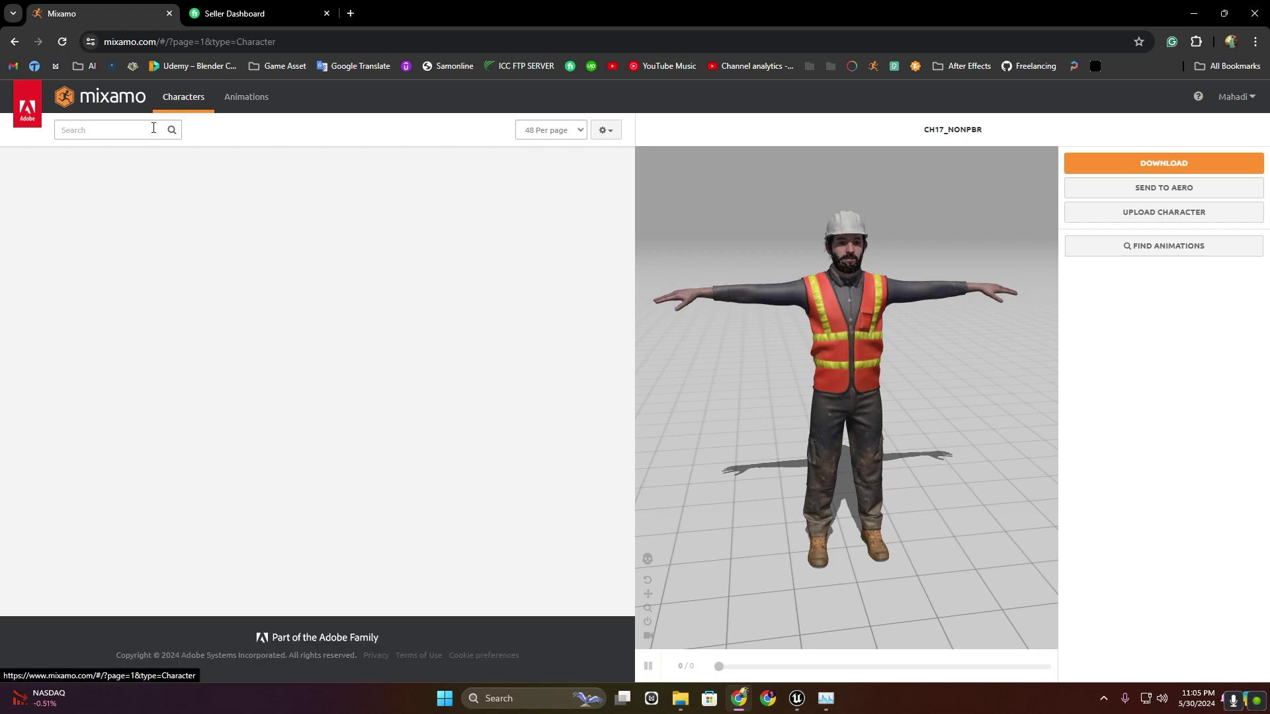
pyautogui.click(104, 136)
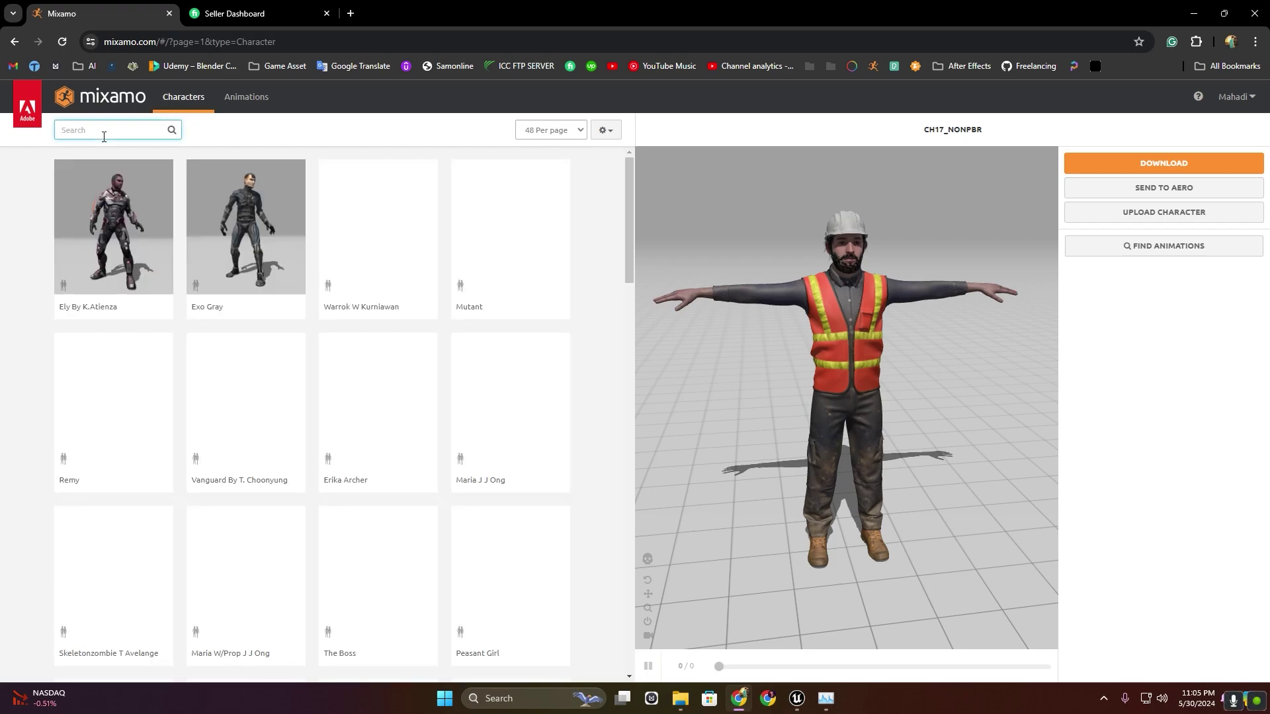
pyautogui.write('bot')
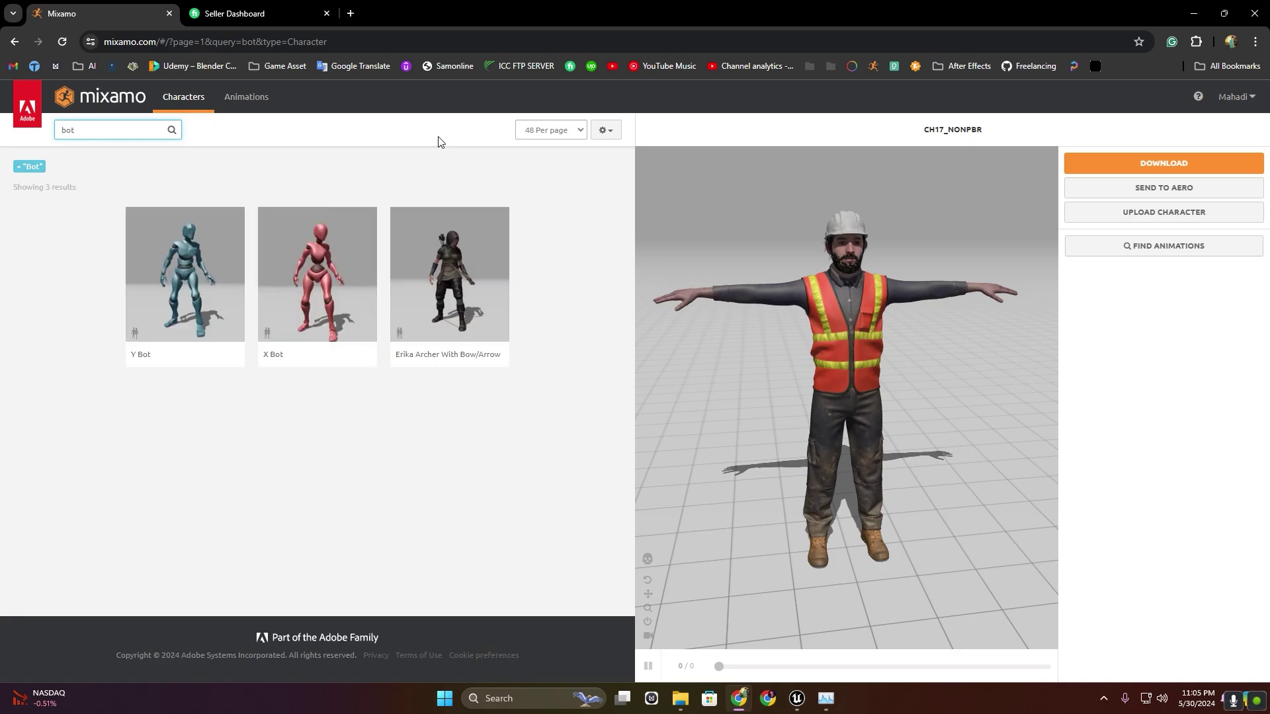
# Use Y Bot as the new character and download it as FBX Binary in T-pose.
pyautogui.click(202, 285)
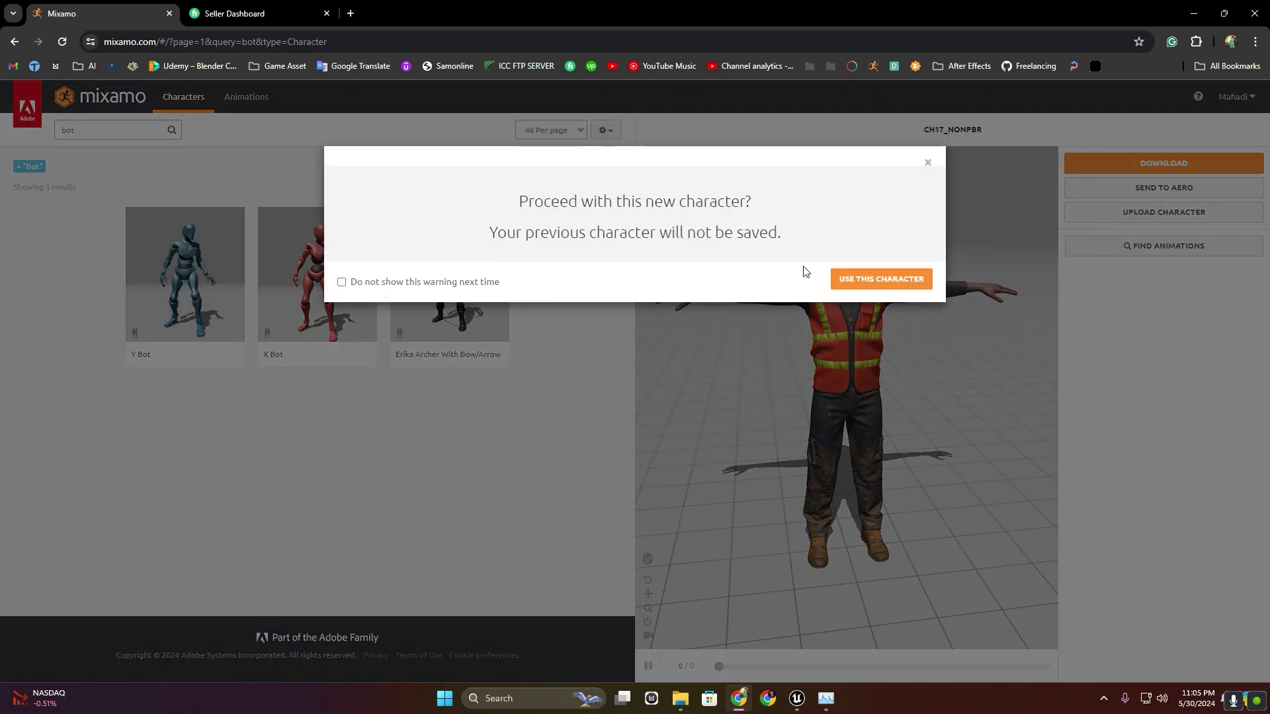
pyautogui.click(883, 278)
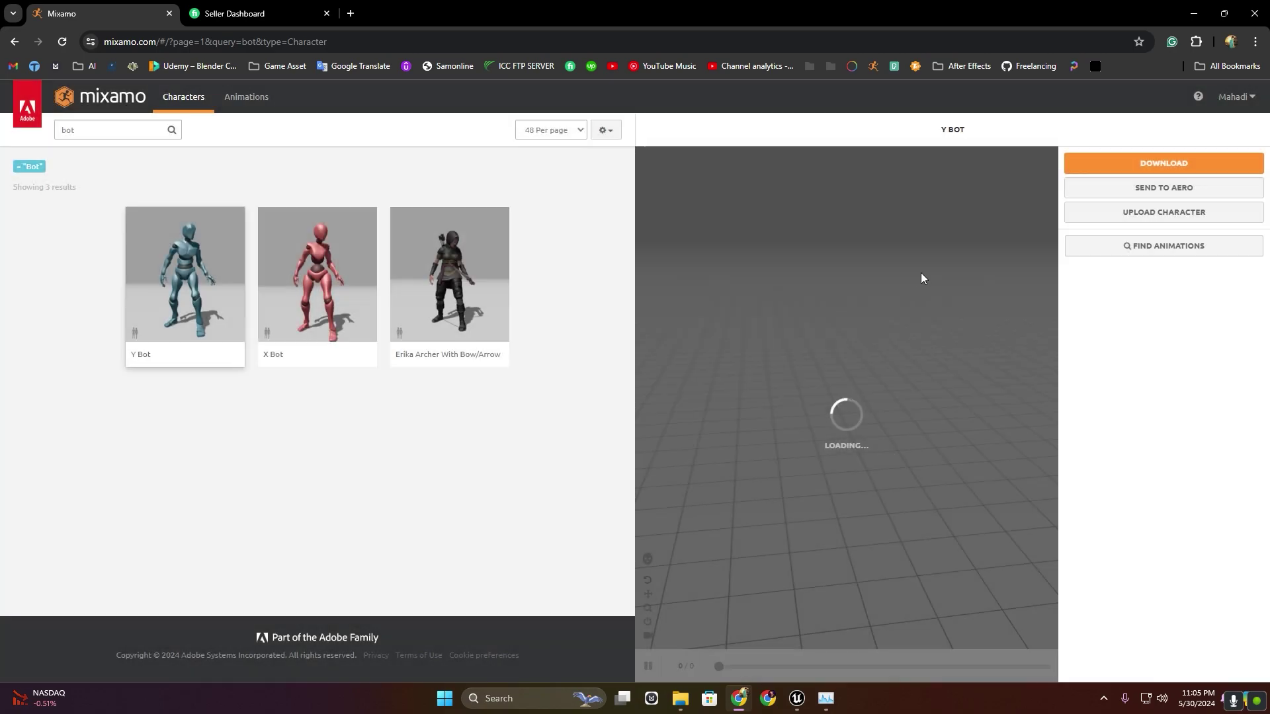
pyautogui.click(1123, 175)
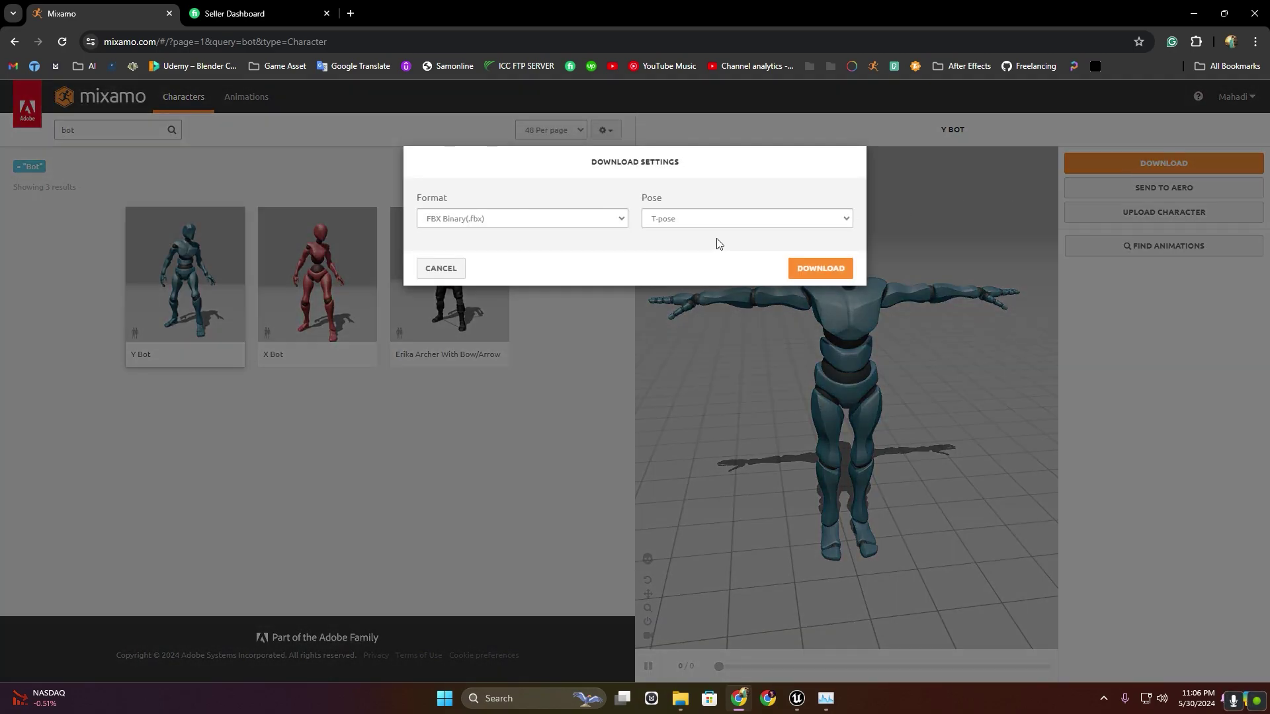
pyautogui.click(822, 268)
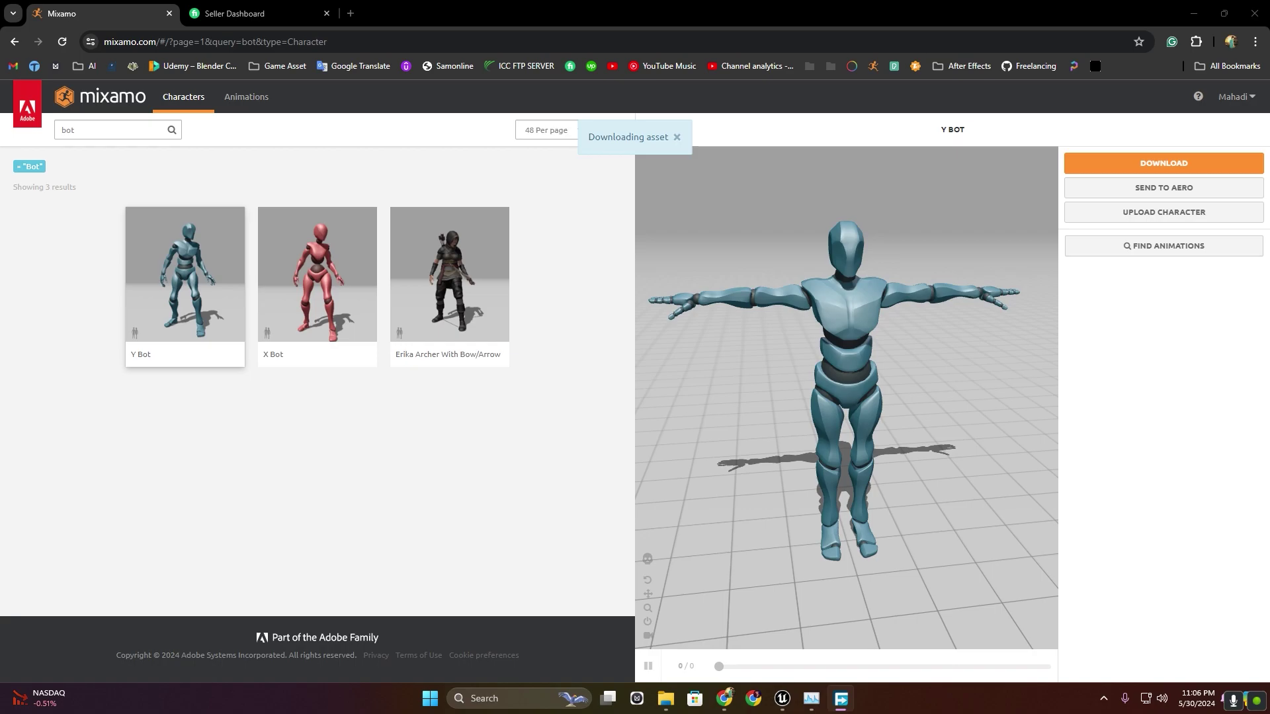
# Search the Mixamo animations for "idle".
pyautogui.click(252, 103)
pyautogui.write('idle')
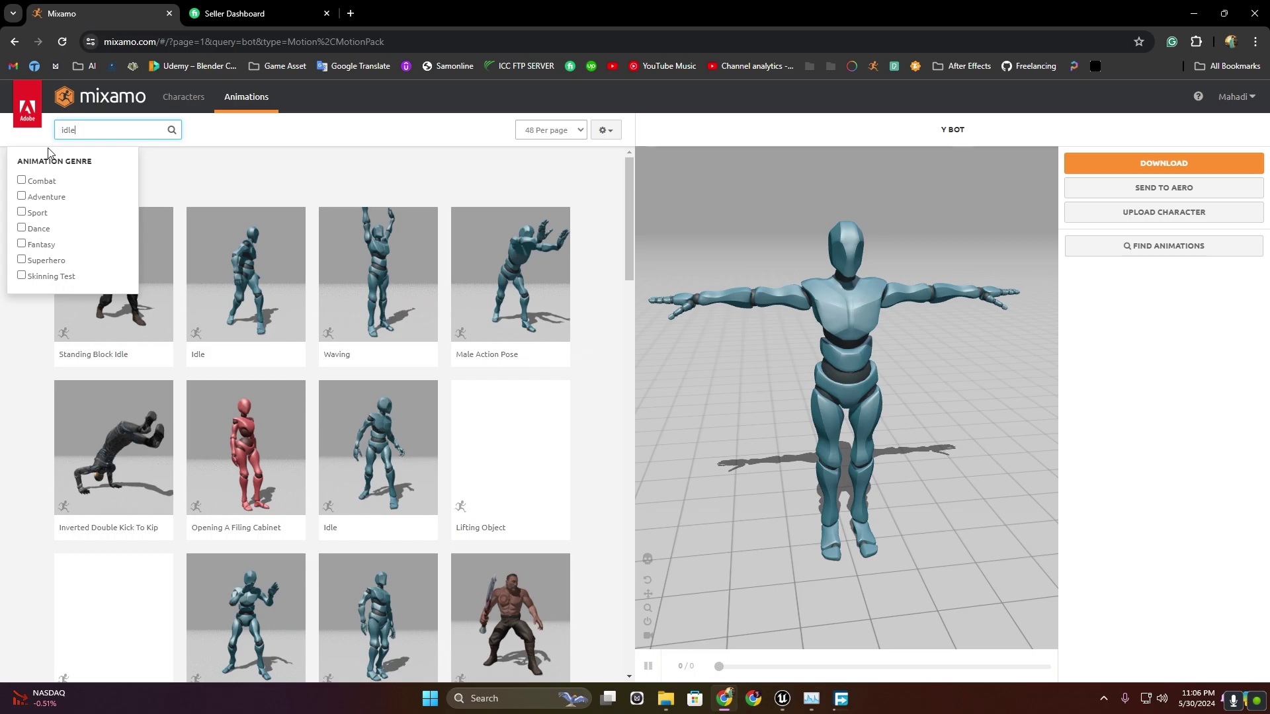
pyautogui.press('Return')
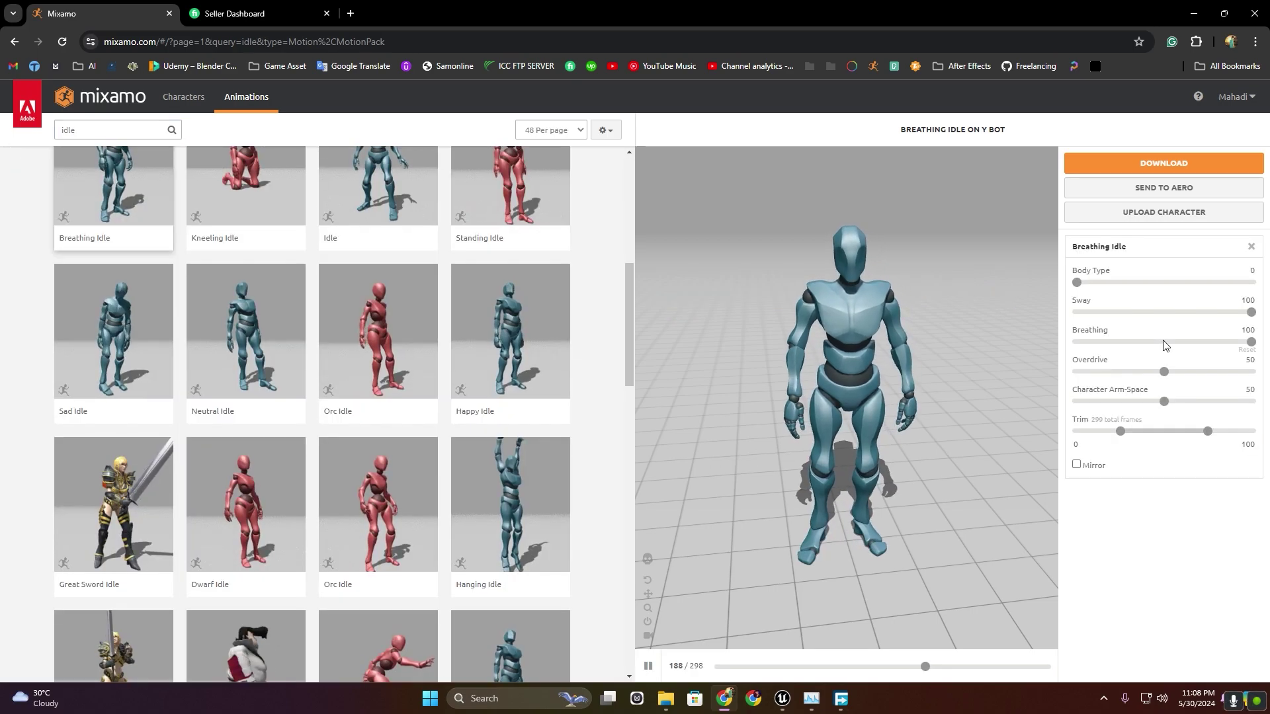
# Set the Breathing Idle animation's Breathing to 50 and download it as FBX Binary without skin.
pyautogui.click(1162, 342)
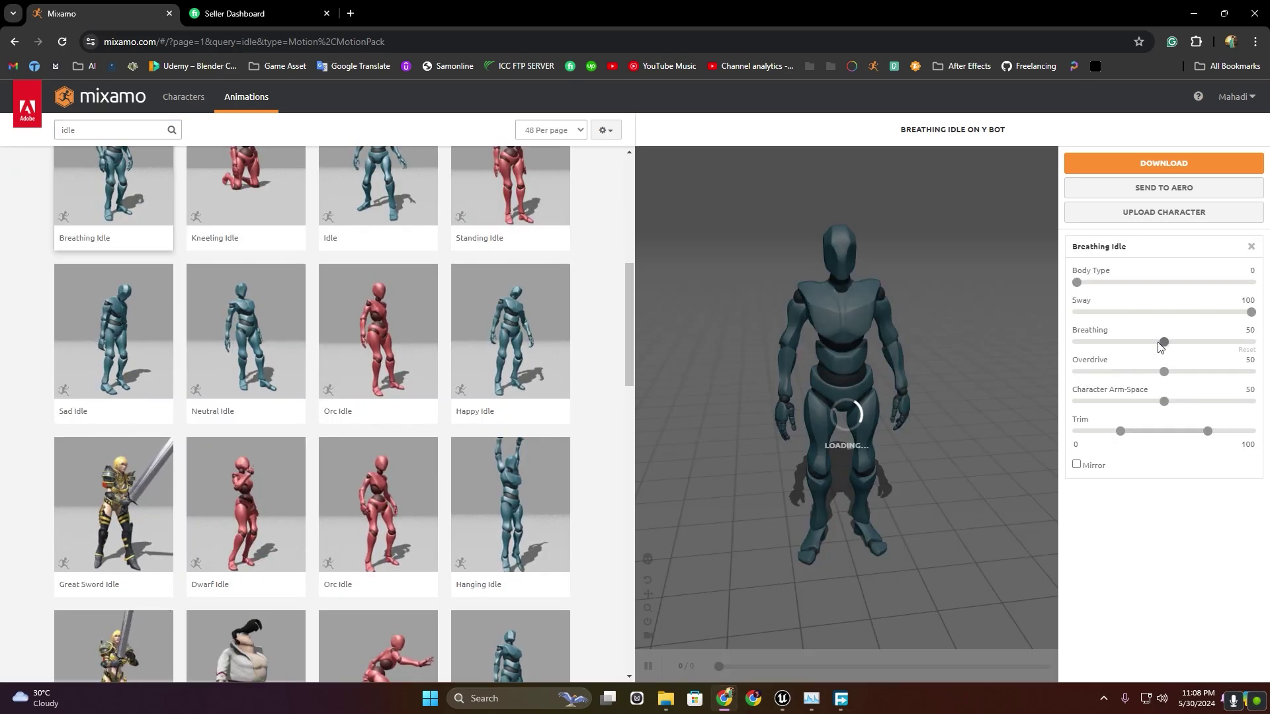
pyautogui.click(1137, 164)
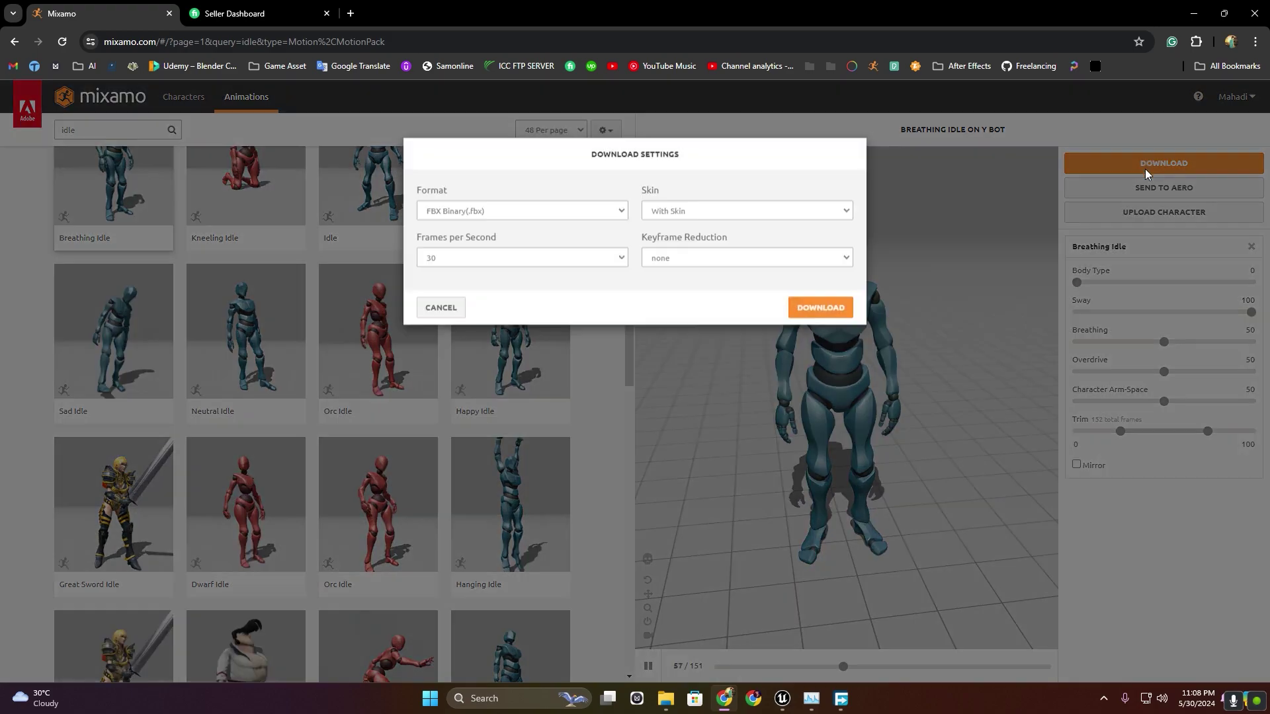
pyautogui.click(688, 219)
pyautogui.click(688, 245)
pyautogui.click(820, 316)
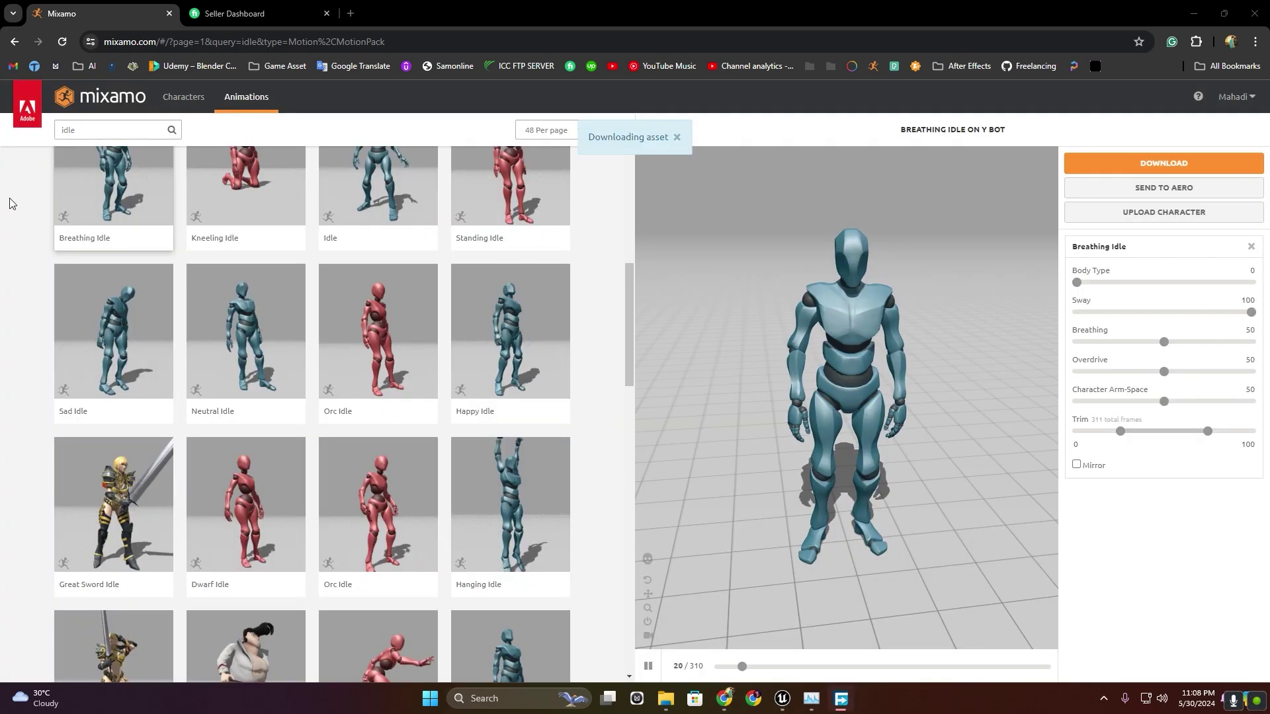
# Search the animations for "walk".
pyautogui.tripleClick(94, 130)
pyautogui.write('wa')
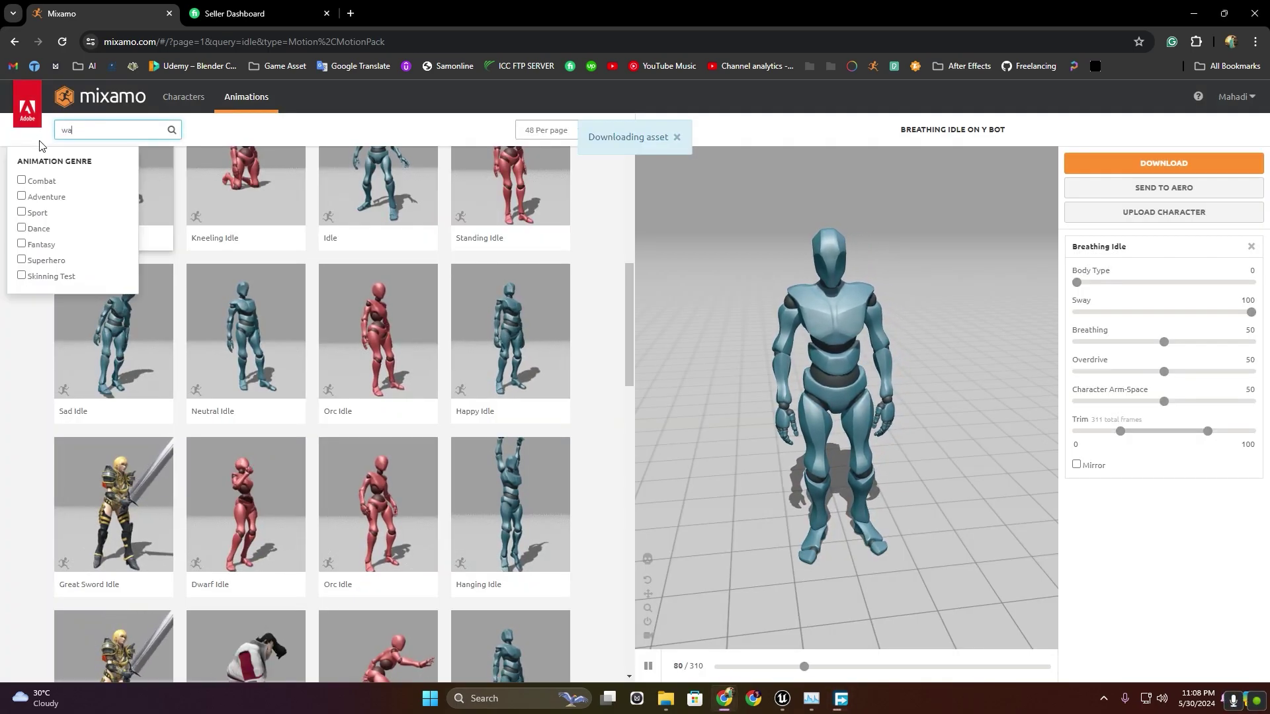
pyautogui.write('lk')
pyautogui.press('Return')
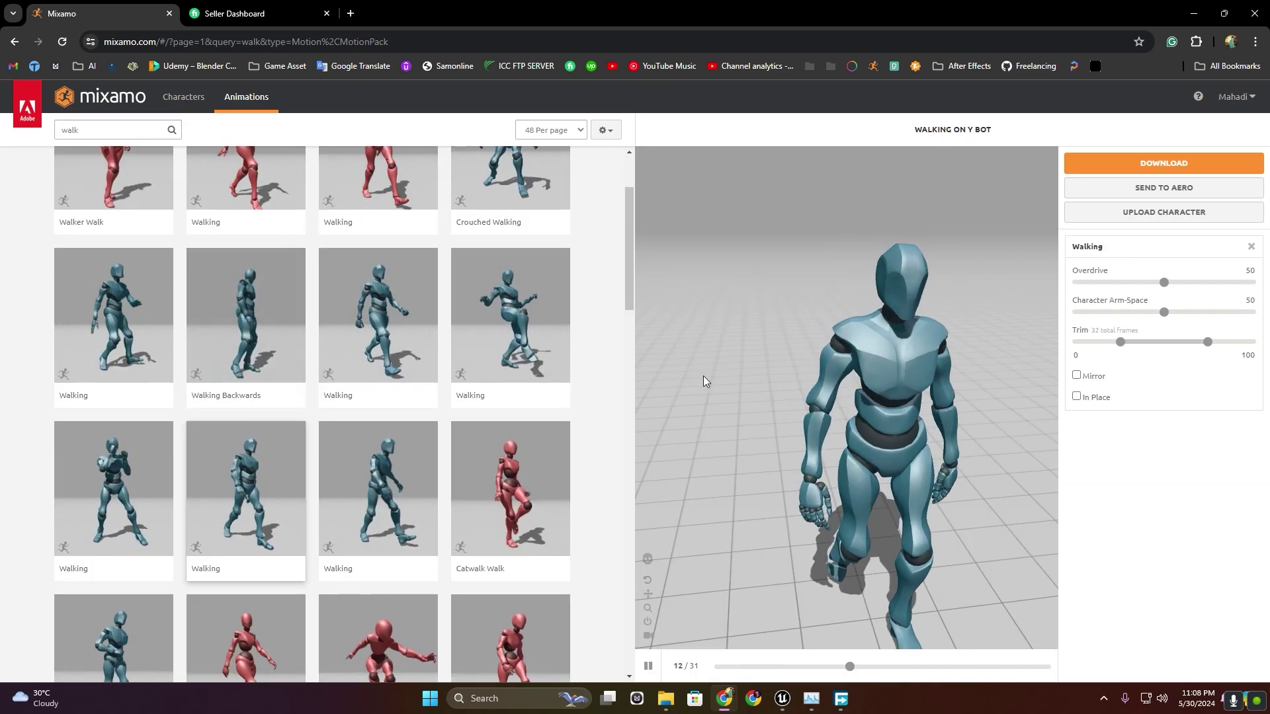
# Set the Walking animation to In Place with Character Arm-Space 55 and download it.
pyautogui.click(1090, 398)
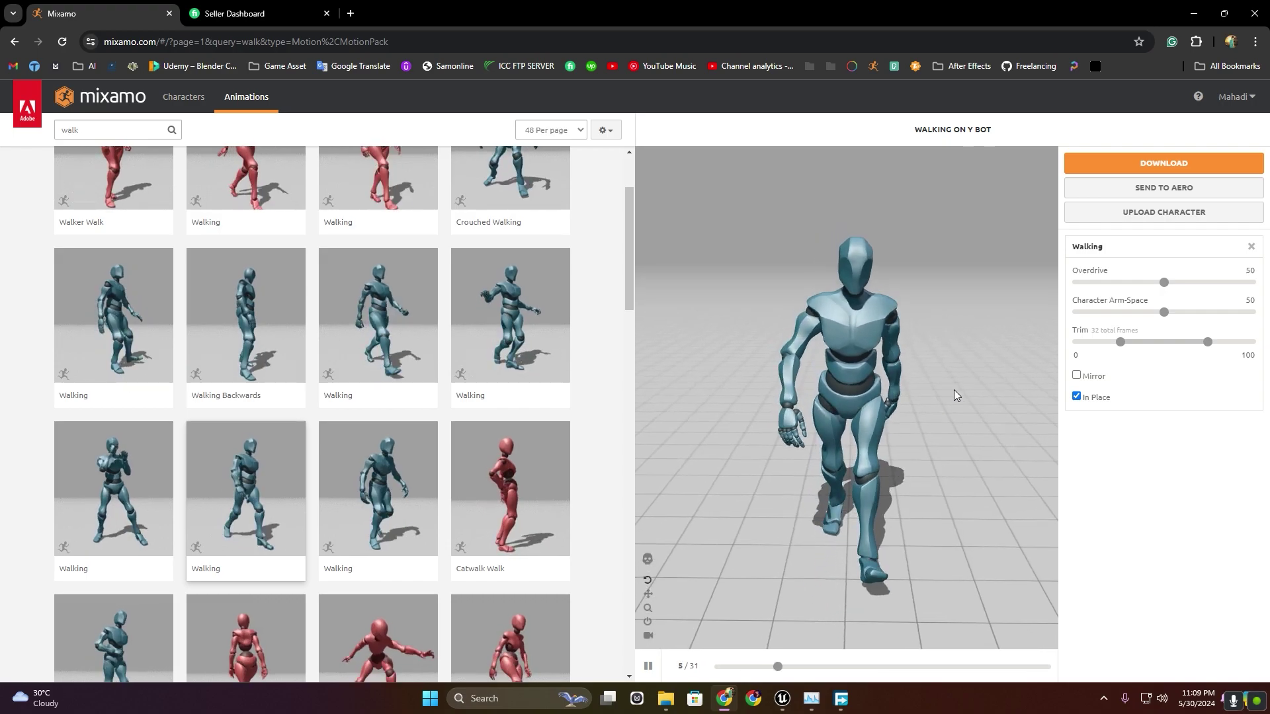
pyautogui.moveTo(1164, 313); pyautogui.dragTo(1168, 316)
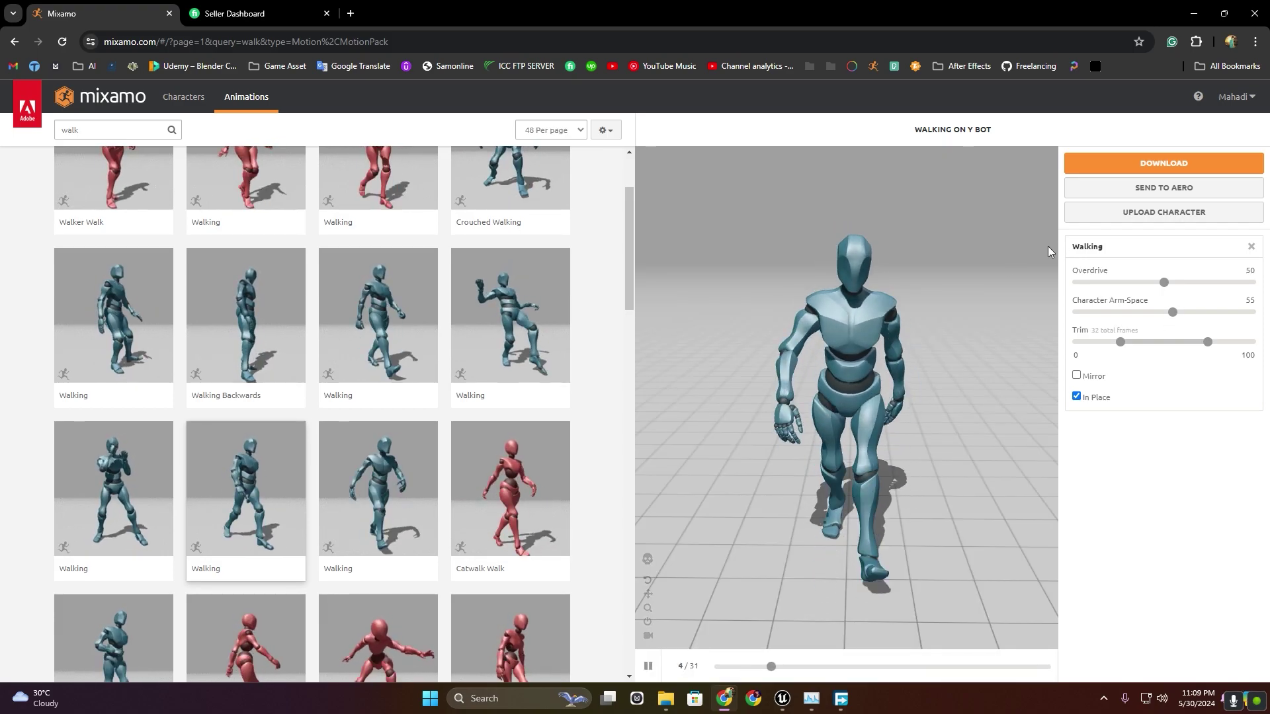
pyautogui.click(1161, 162)
pyautogui.click(847, 320)
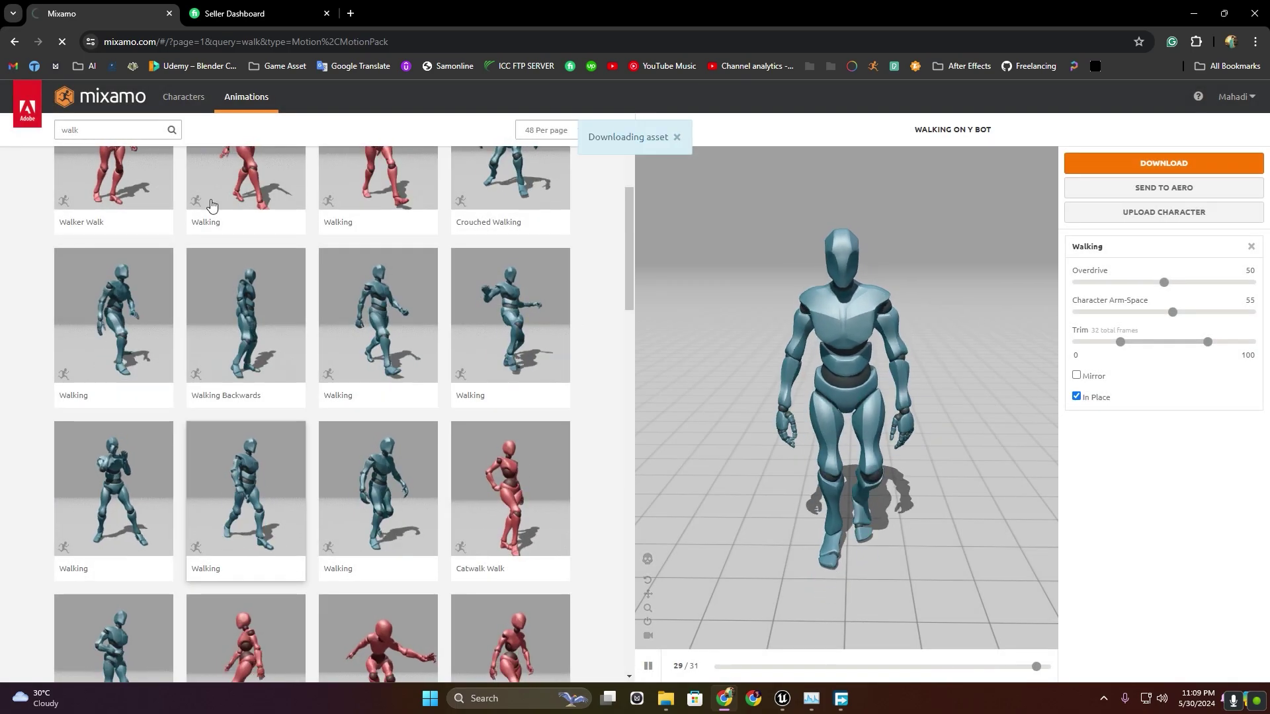
# Search the animations for "run" and set the Running animation's Character Arm-Space to 55.
pyautogui.moveTo(127, 131); pyautogui.dragTo(36, 142)
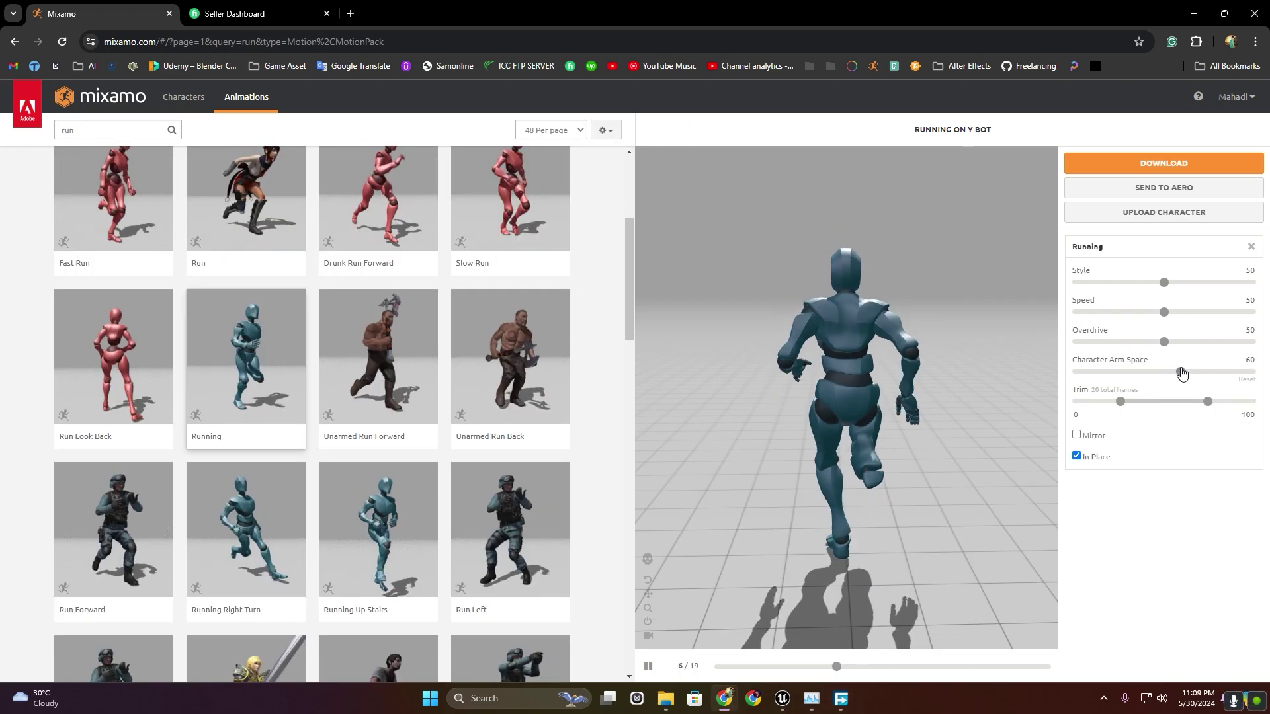
pyautogui.moveTo(1181, 374); pyautogui.dragTo(1172, 372)
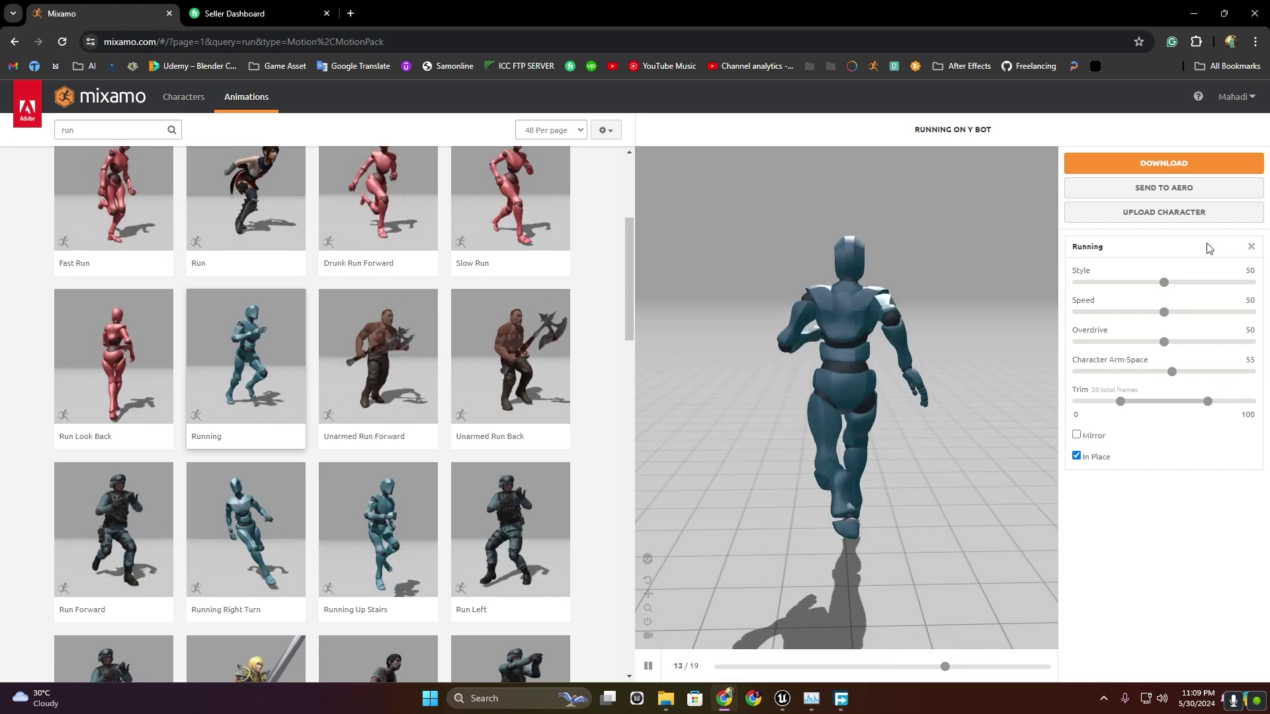
# Download the Running animation as FBX Binary without skin at 30 frames per second.
pyautogui.click(1129, 164)
pyautogui.click(746, 220)
pyautogui.click(713, 244)
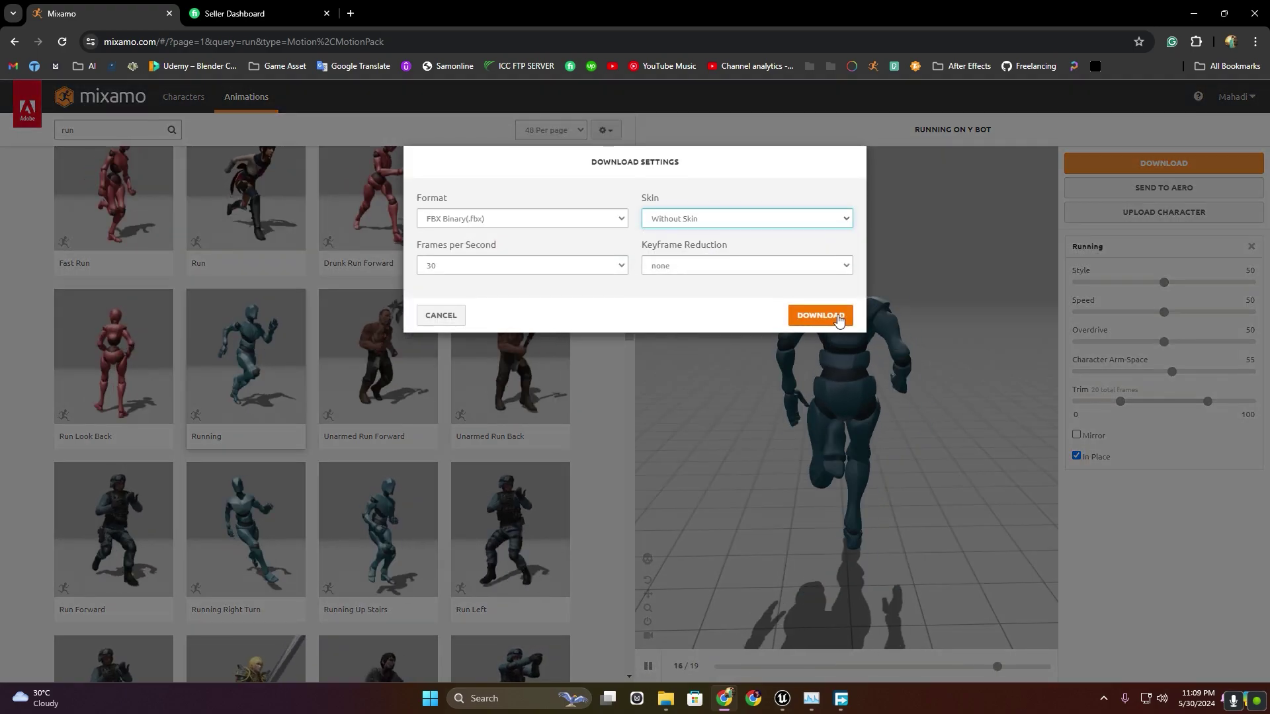
pyautogui.click(831, 312)
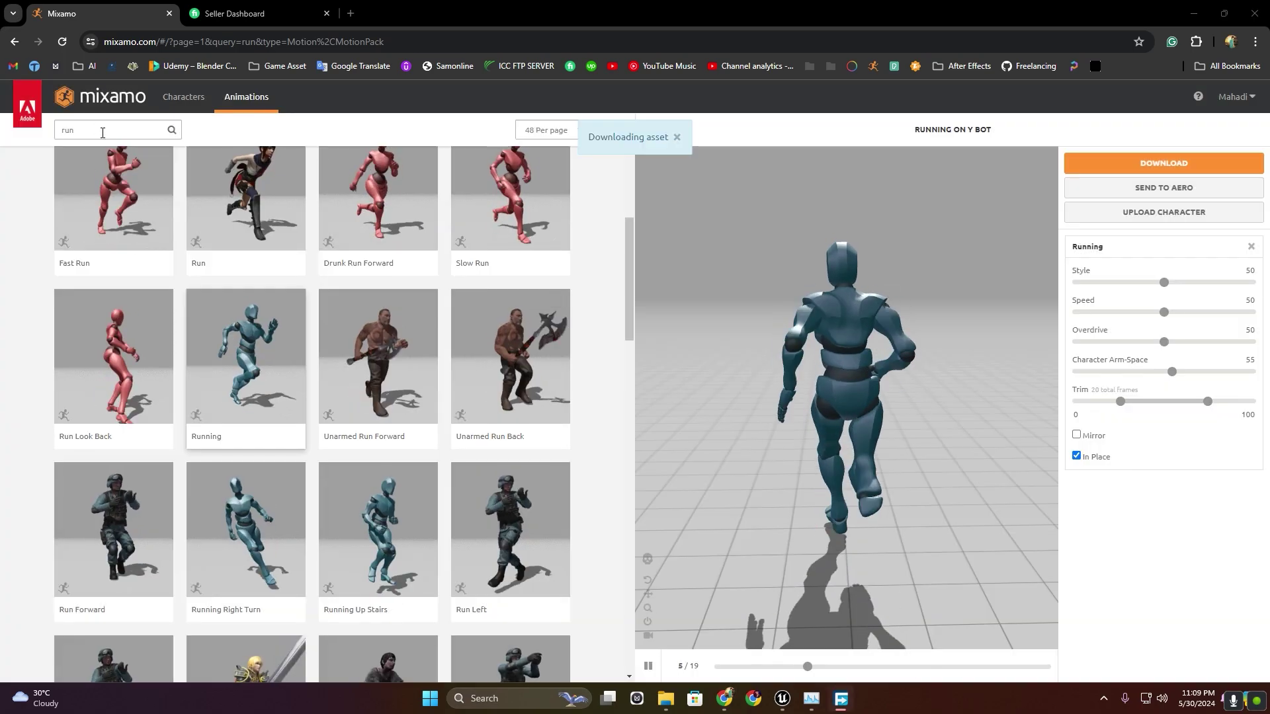
# Search the animations for "jum up" and apply the mid-air Jumping Up animation with outstretched arms to Y Bot.
pyautogui.click(99, 130)
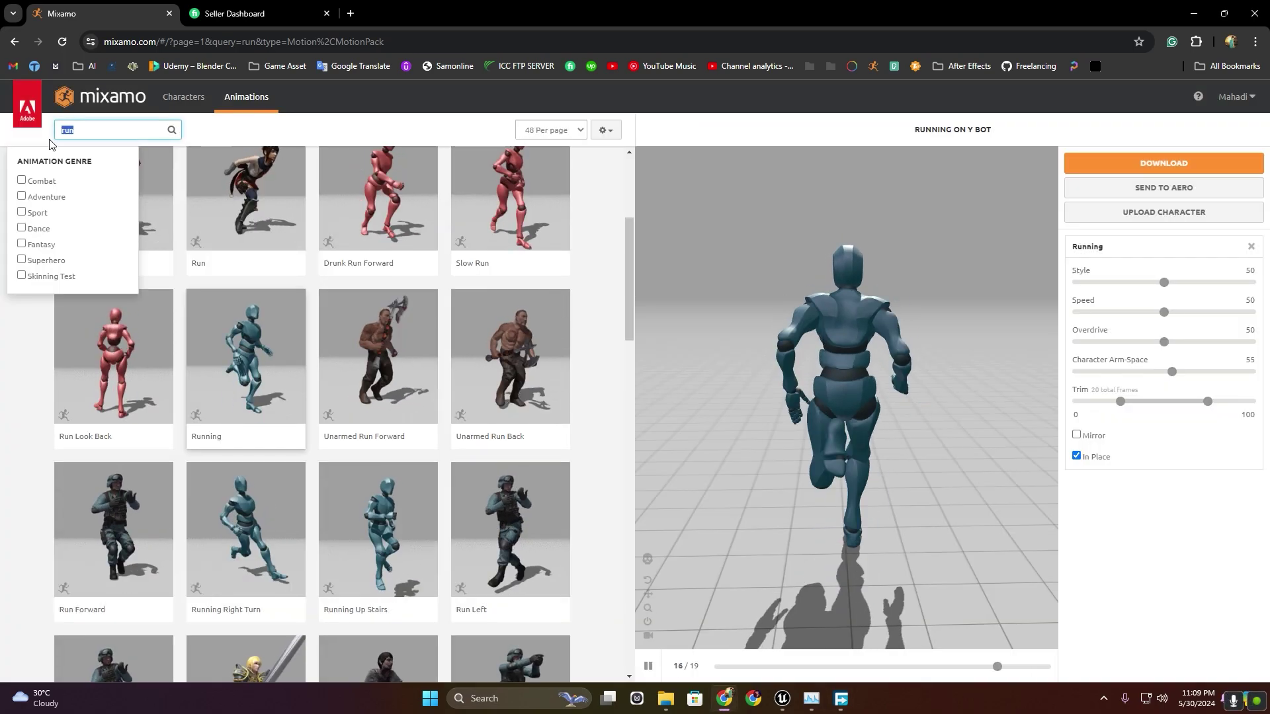
pyautogui.write('jum up')
pyautogui.press('Return')
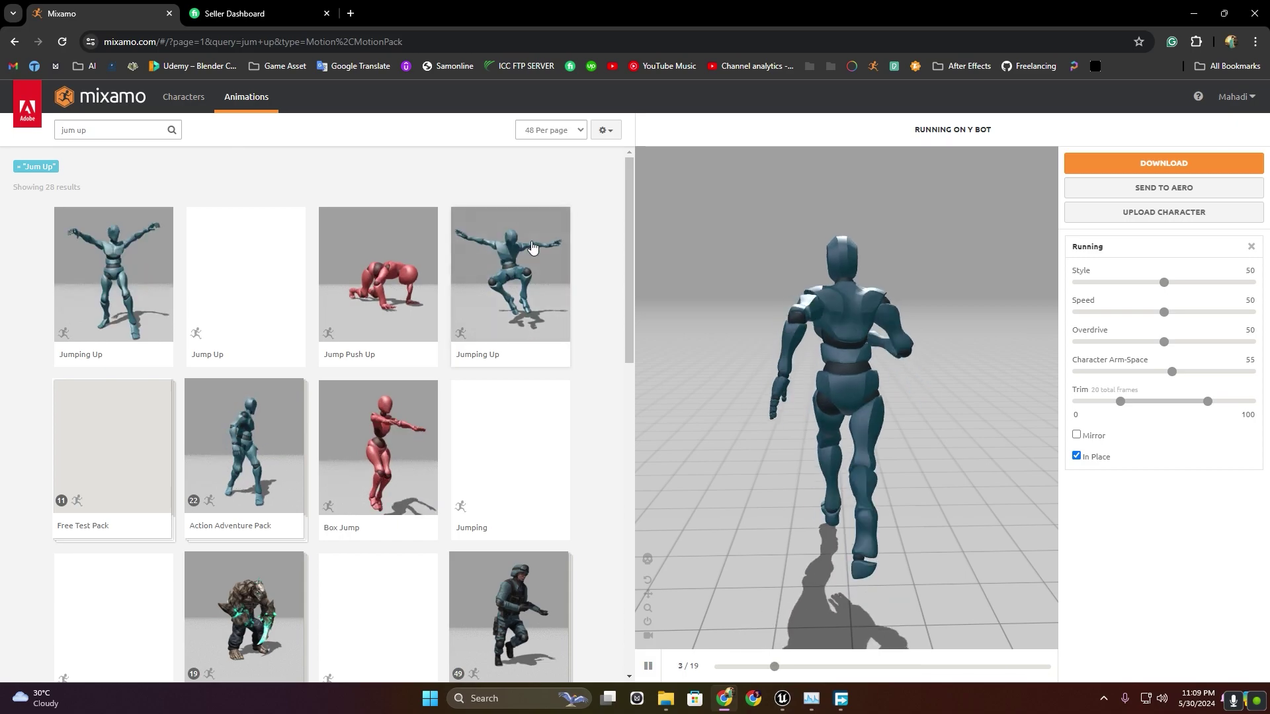
pyautogui.click(486, 263)
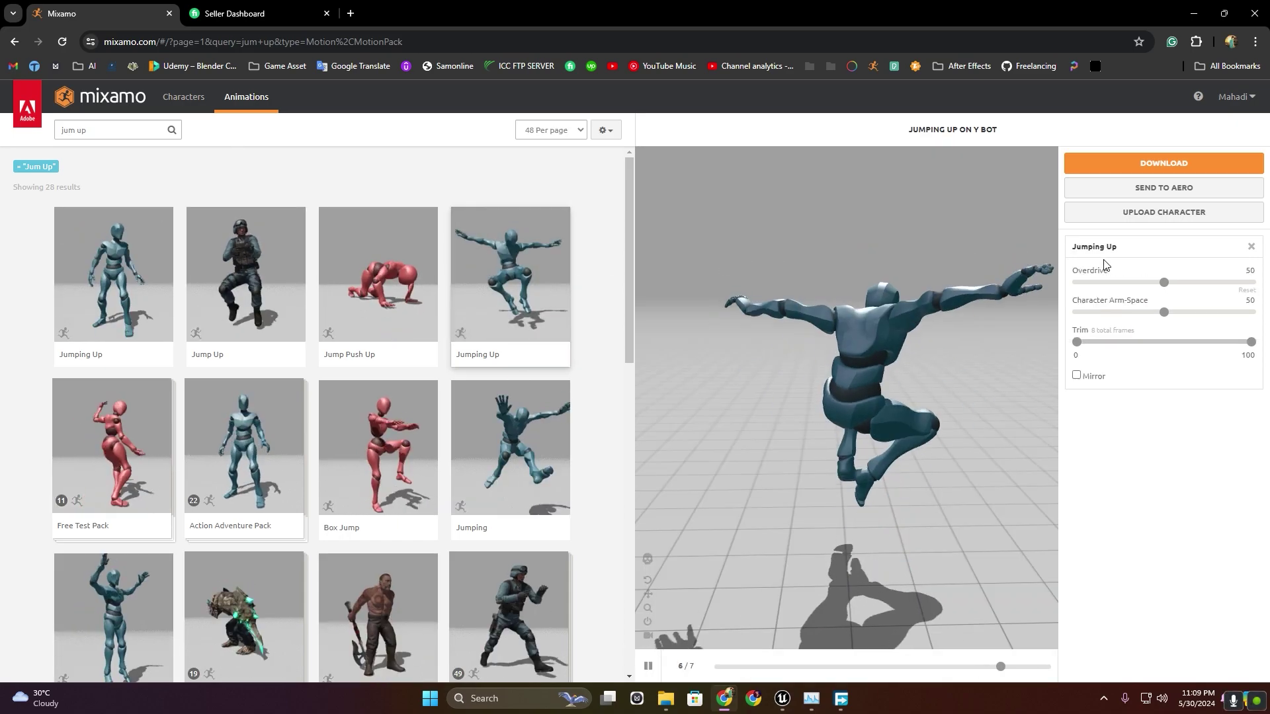
# Download the Jumping Up animation as FBX Binary without skin at 30 frames per second.
pyautogui.click(1163, 163)
pyautogui.click(703, 219)
pyautogui.click(681, 244)
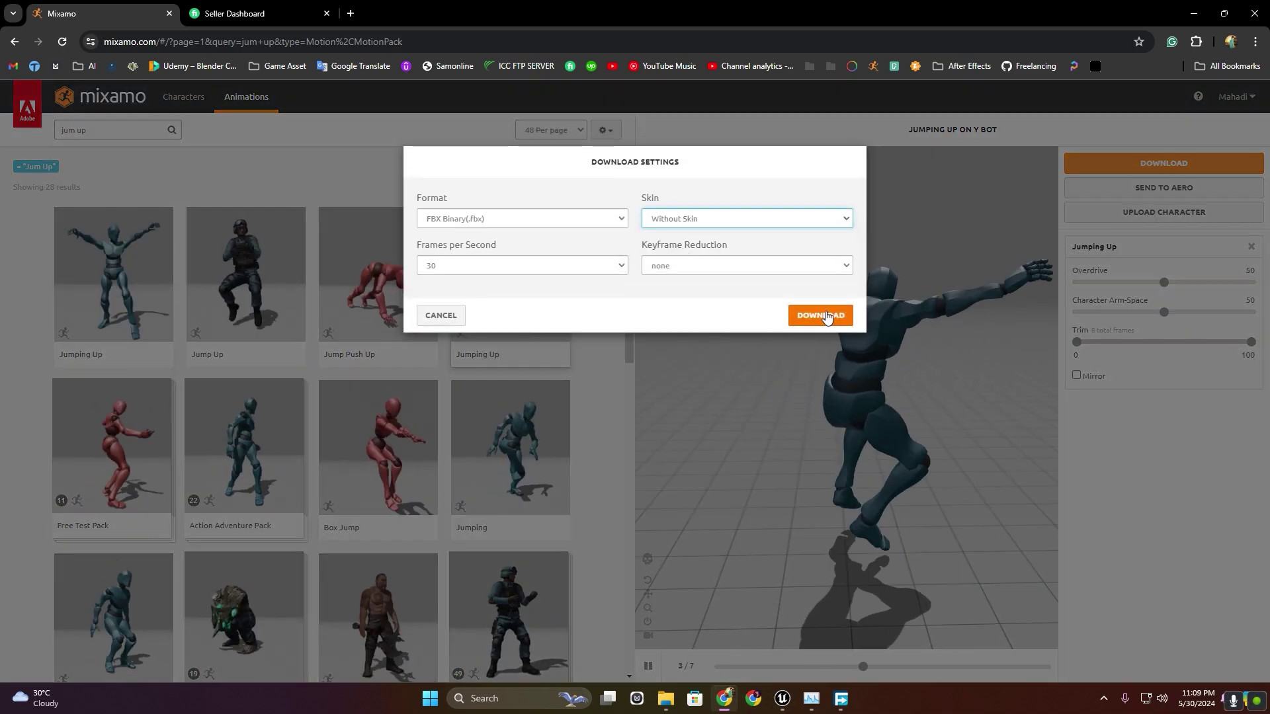
pyautogui.click(823, 314)
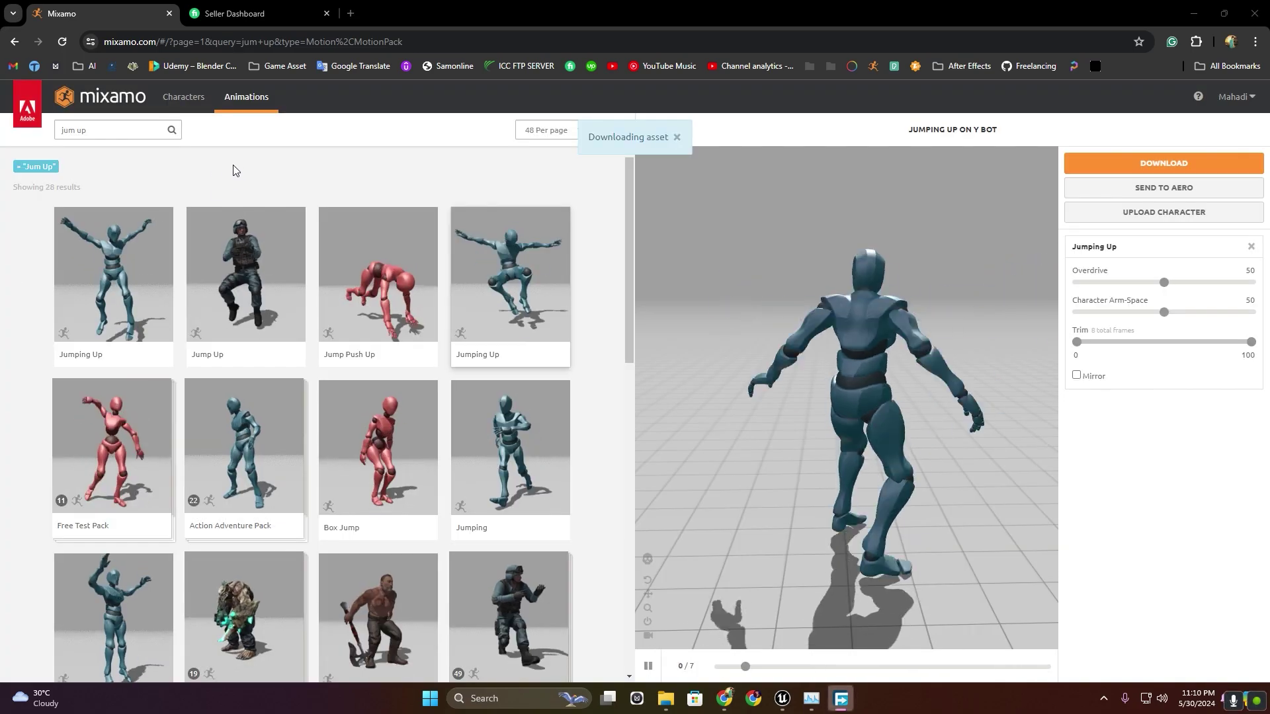
# Search the animations for "fall" and apply the Falling Idle animation to Y Bot.
pyautogui.click(125, 133)
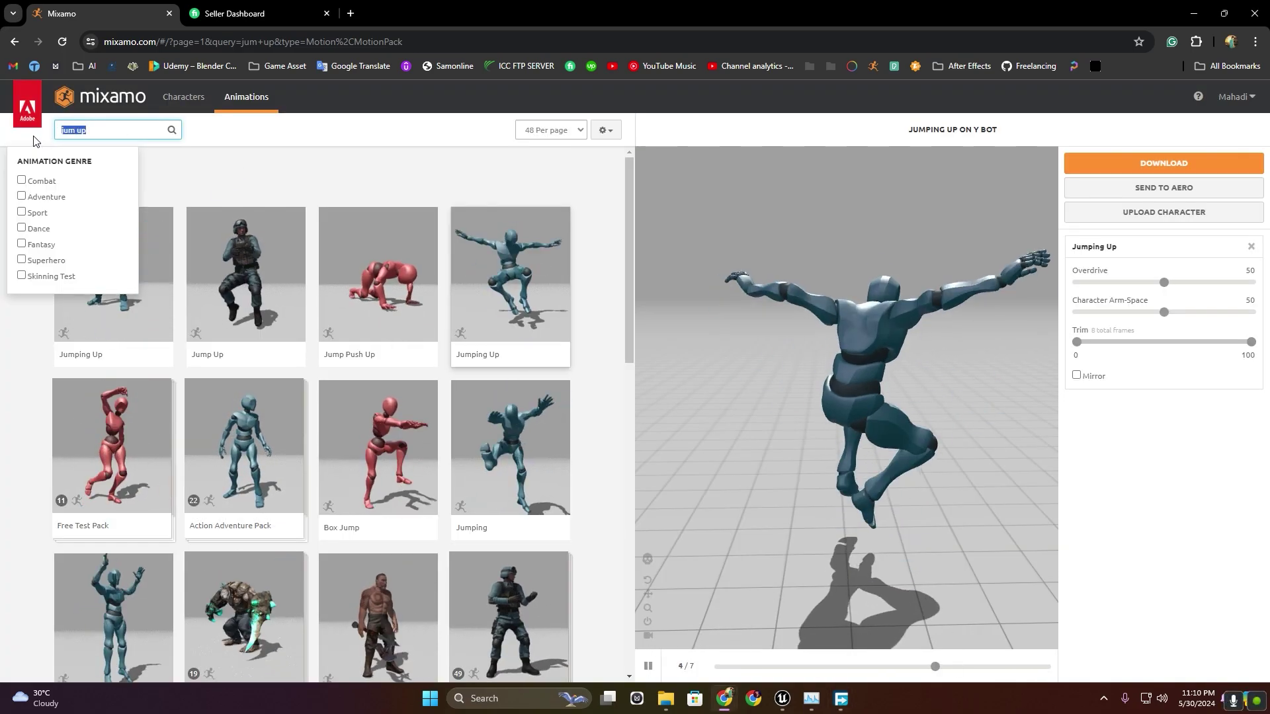
pyautogui.write('fall')
pyautogui.press('Return')
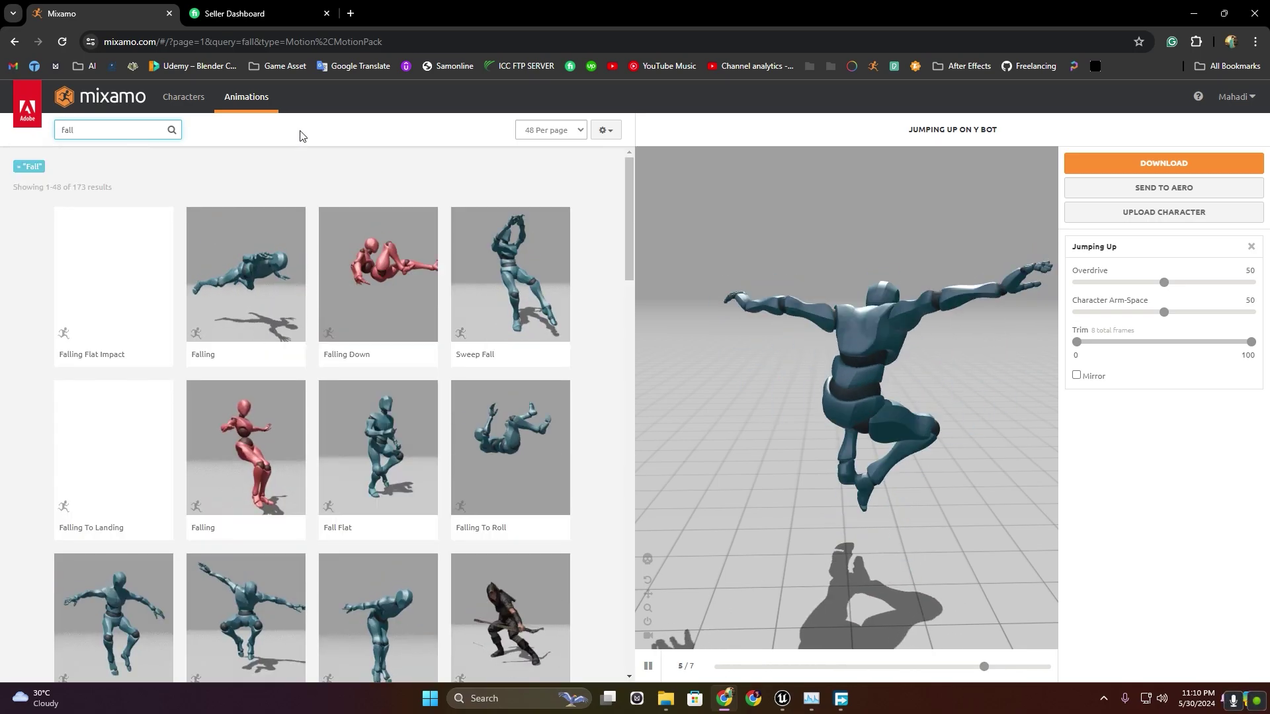
pyautogui.scroll(-2, 262, 473)
pyautogui.click(262, 474)
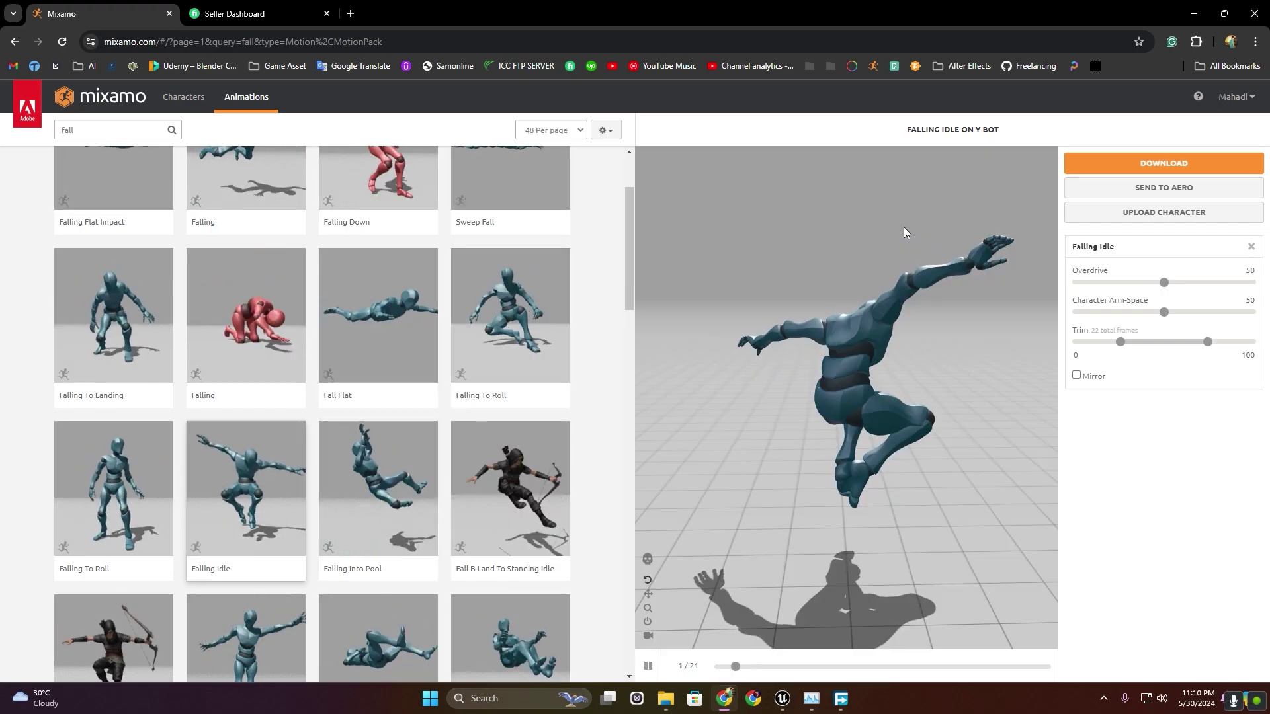
# Download the Falling Idle animation as FBX Binary without skin at 30 frames per second.
pyautogui.click(1148, 168)
pyautogui.click(736, 216)
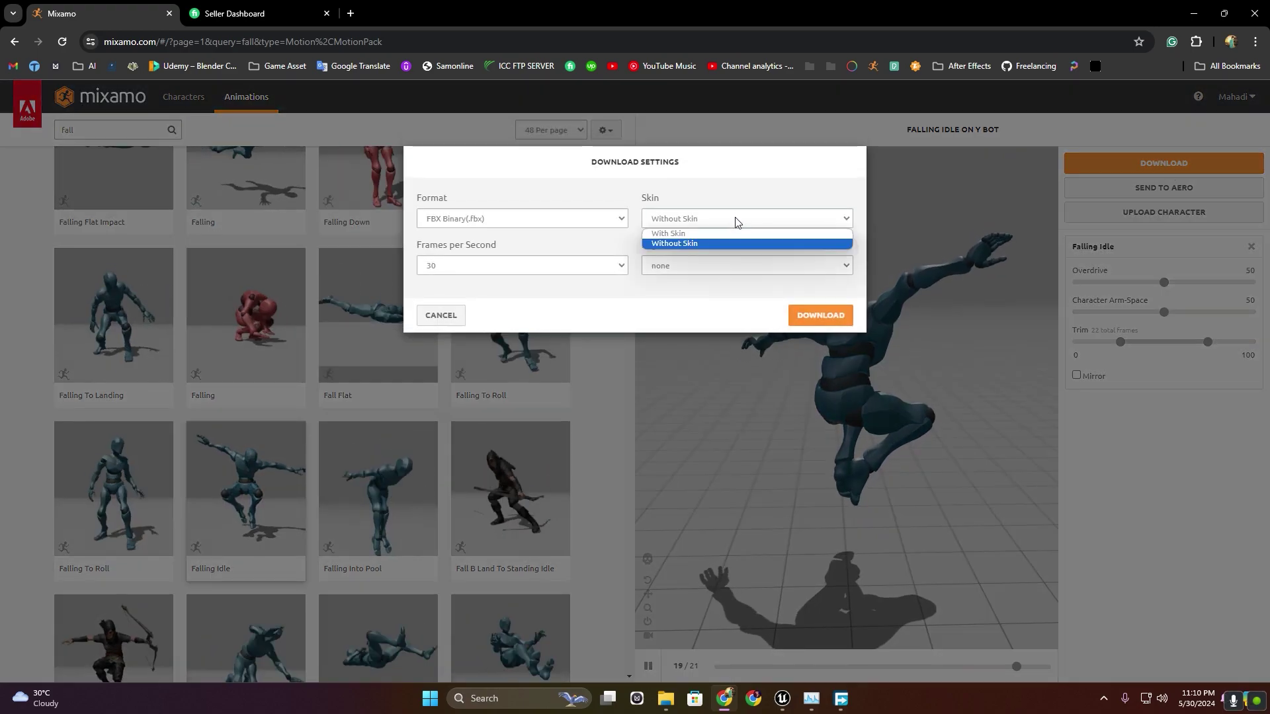
pyautogui.click(685, 240)
pyautogui.click(807, 305)
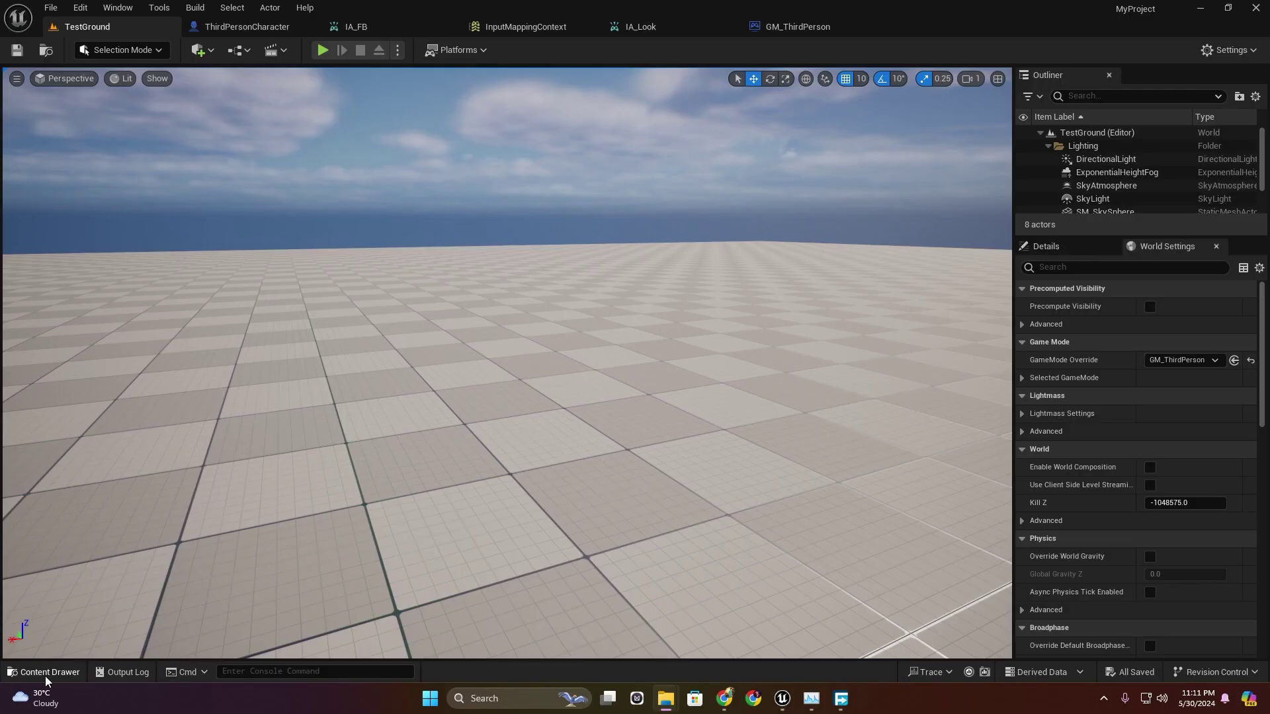
# Create a MixamoAnimation folder in the project's Content folder and a Mesh subfolder inside it.
pyautogui.click(45, 673)
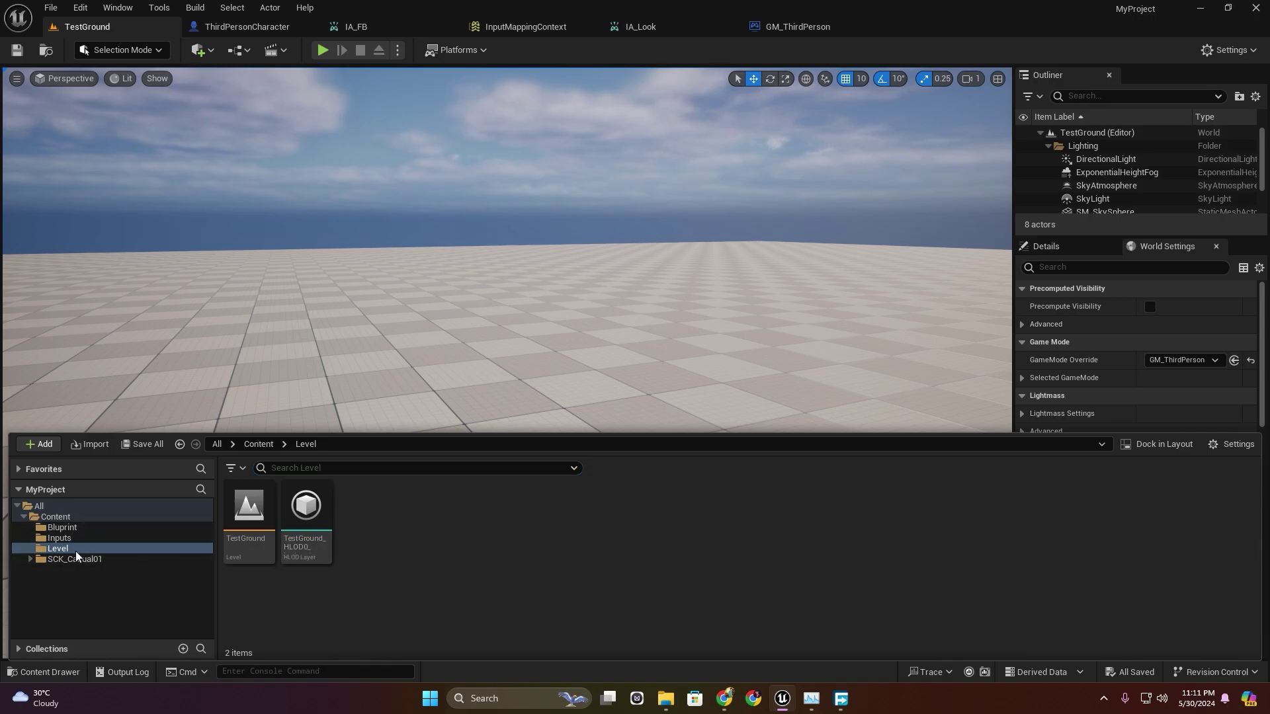
pyautogui.click(78, 520)
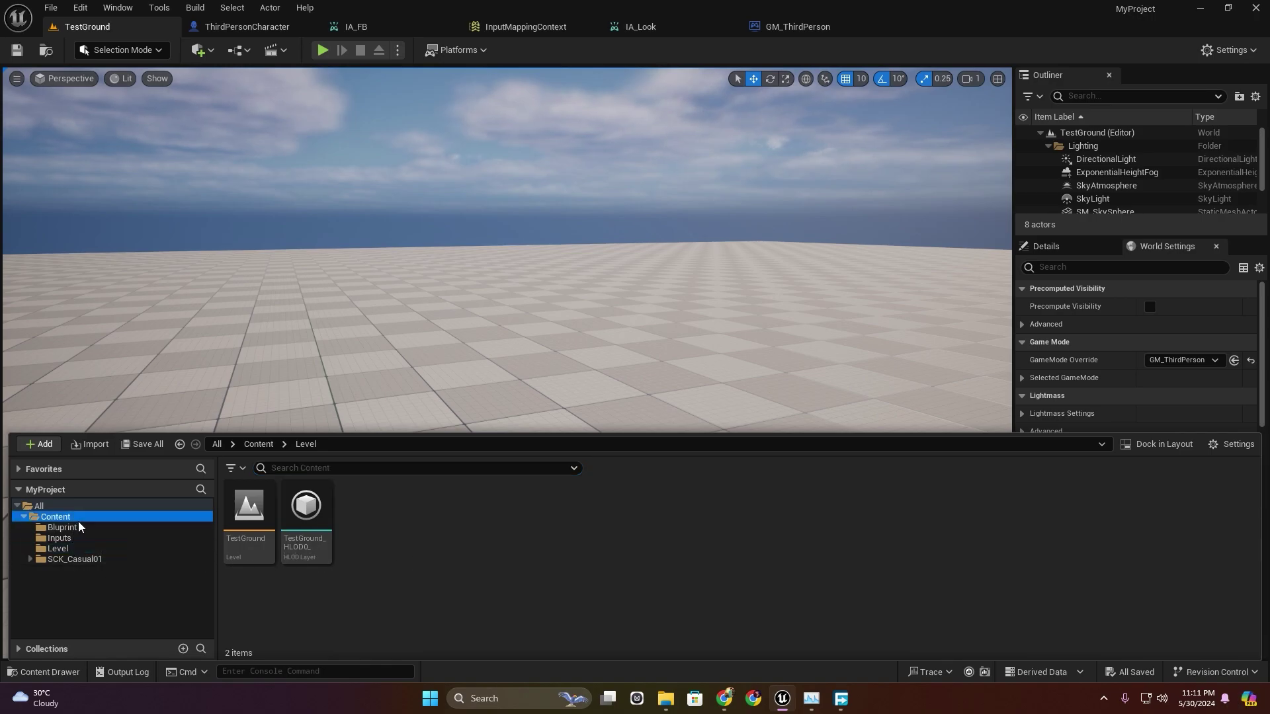
pyautogui.rightClick(582, 542)
pyautogui.click(645, 108)
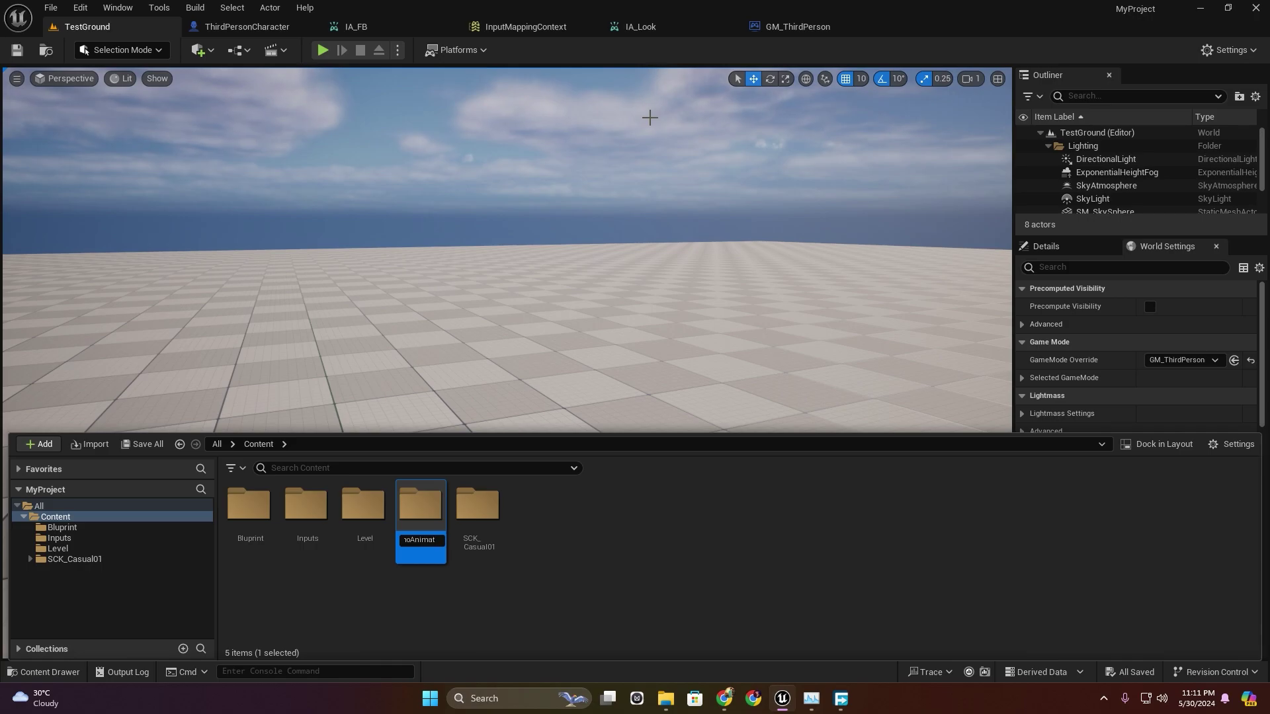
pyautogui.doubleClick(418, 506)
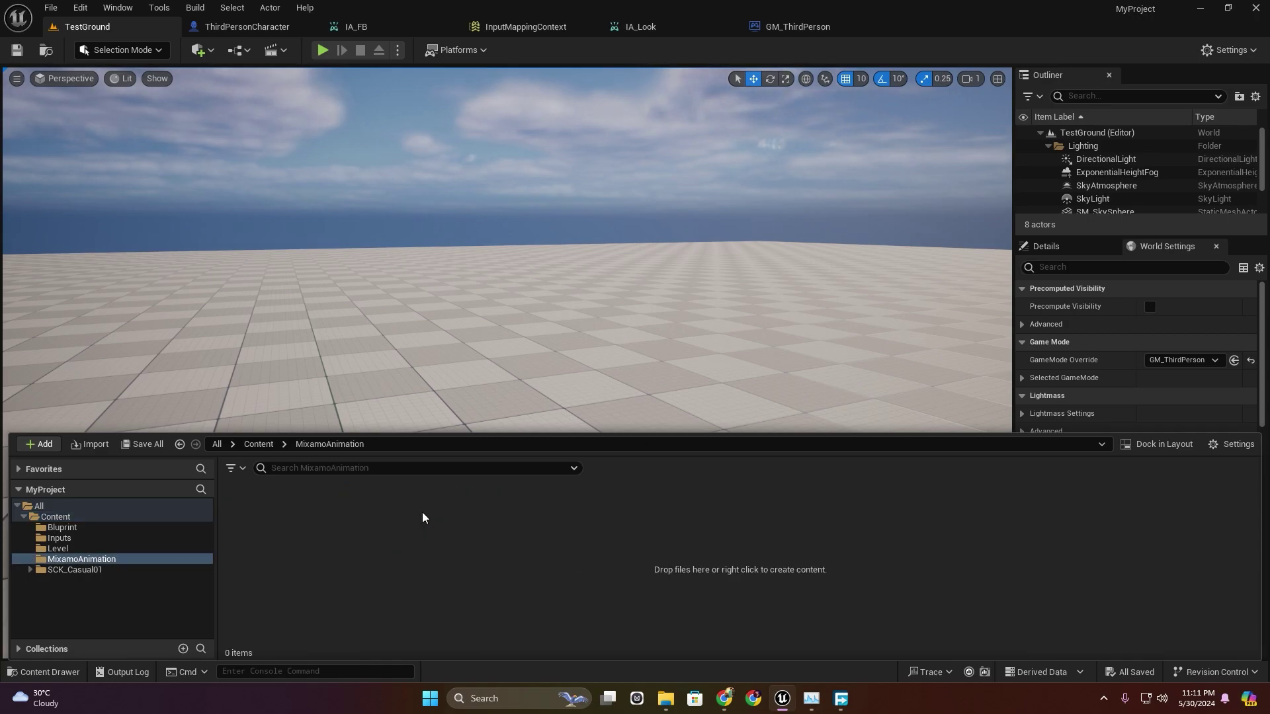
pyautogui.rightClick(405, 518)
pyautogui.click(464, 252)
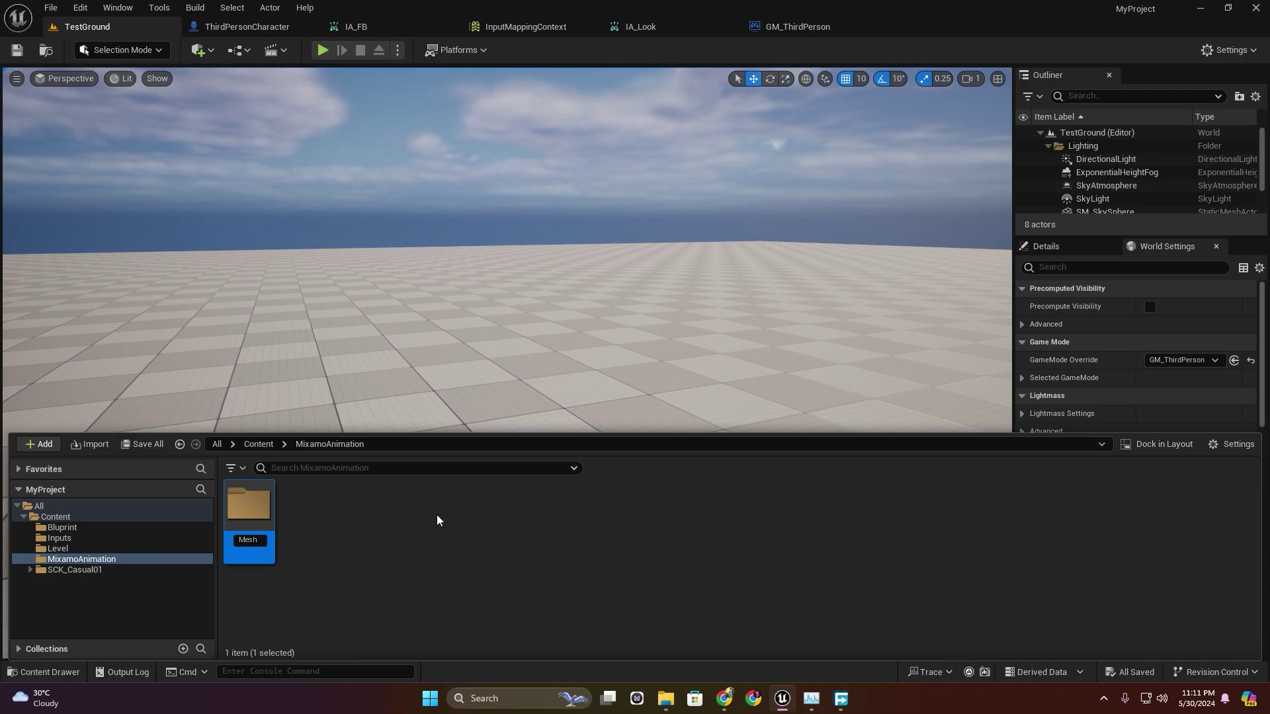
# Import Y Bot.fbx into the Mesh folder as a skeletal mesh with the default import options and dismiss the import log.
pyautogui.hotkey('alt', 'Tab')
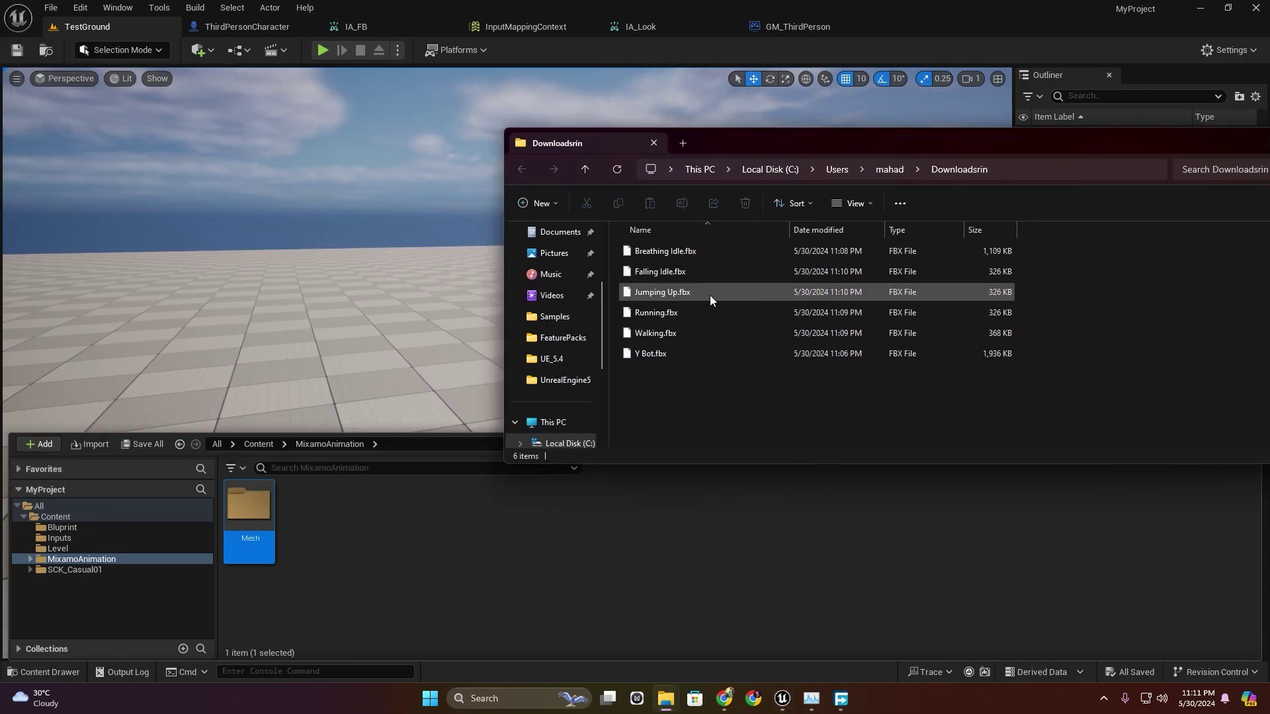
pyautogui.moveTo(658, 360); pyautogui.dragTo(792, 474)
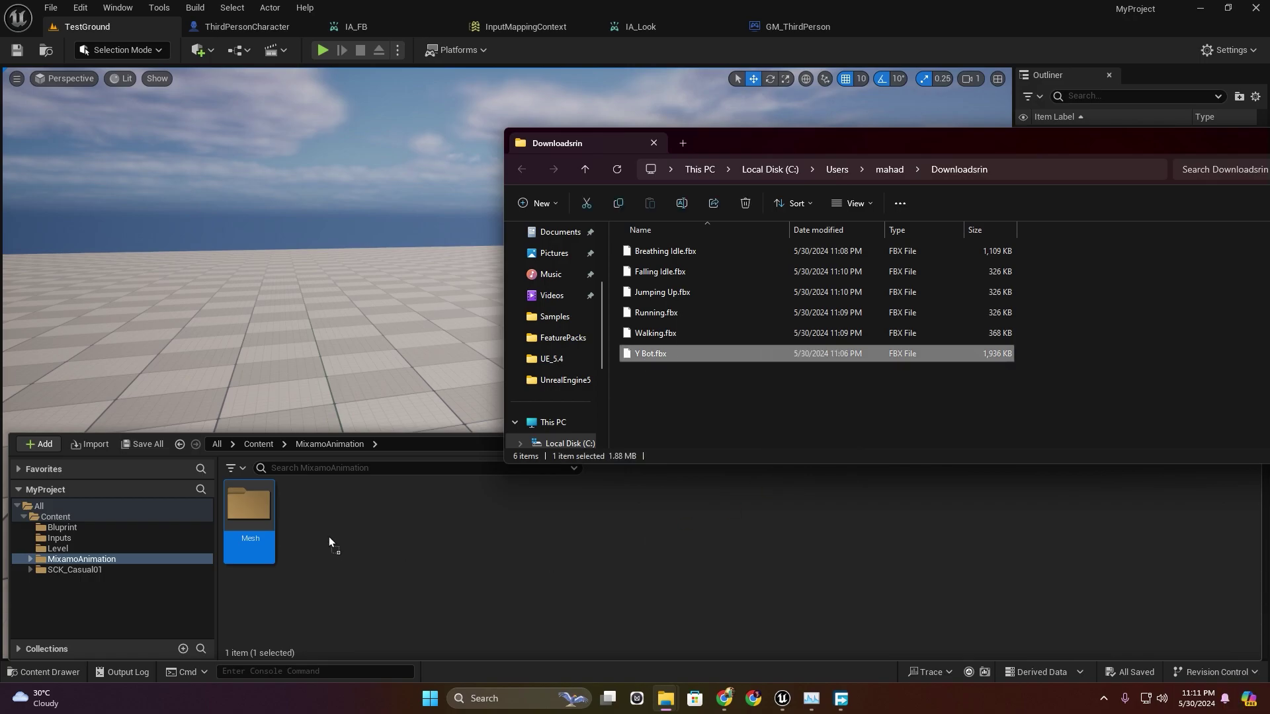
pyautogui.moveTo(248, 515); pyautogui.dragTo(249, 515)
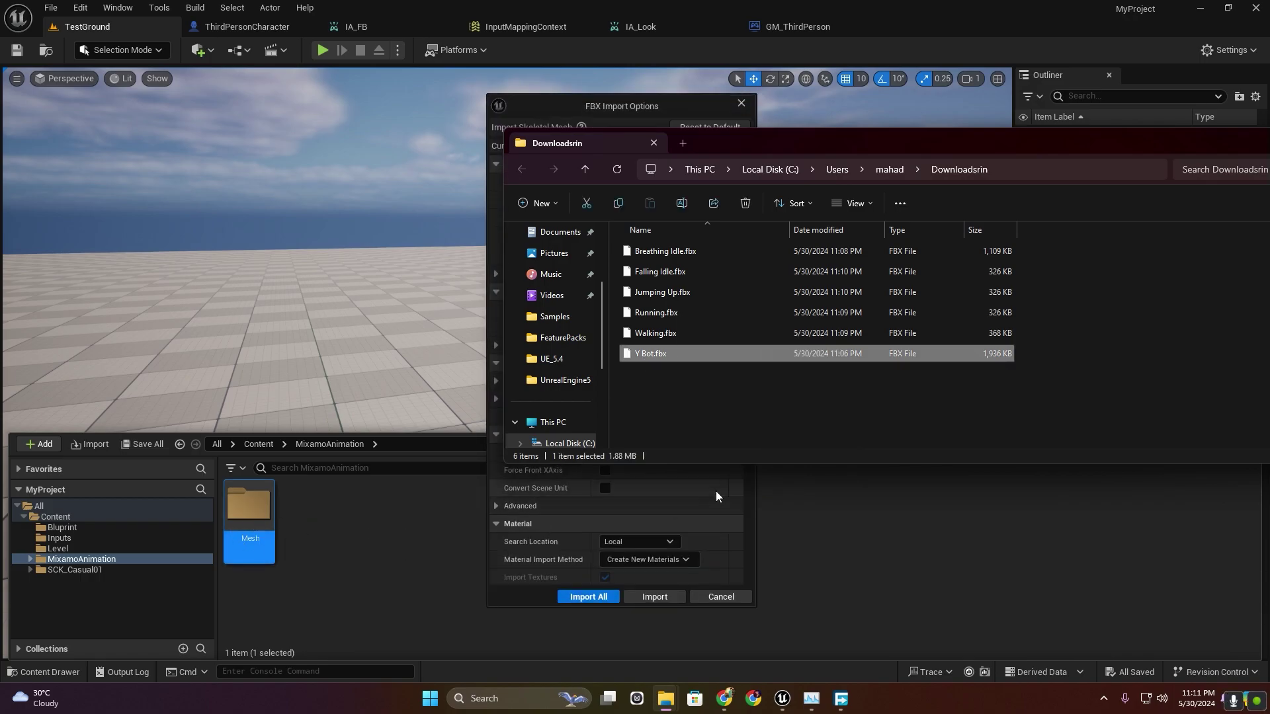
pyautogui.click(529, 522)
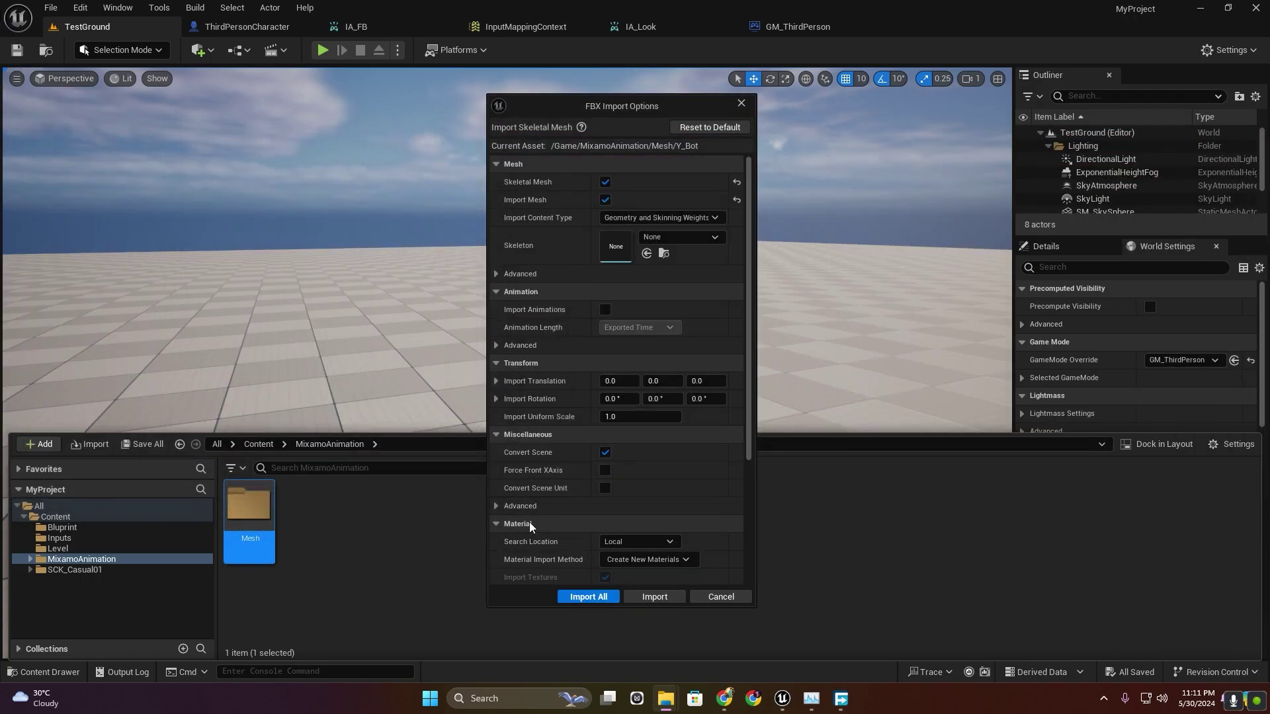
pyautogui.click(589, 597)
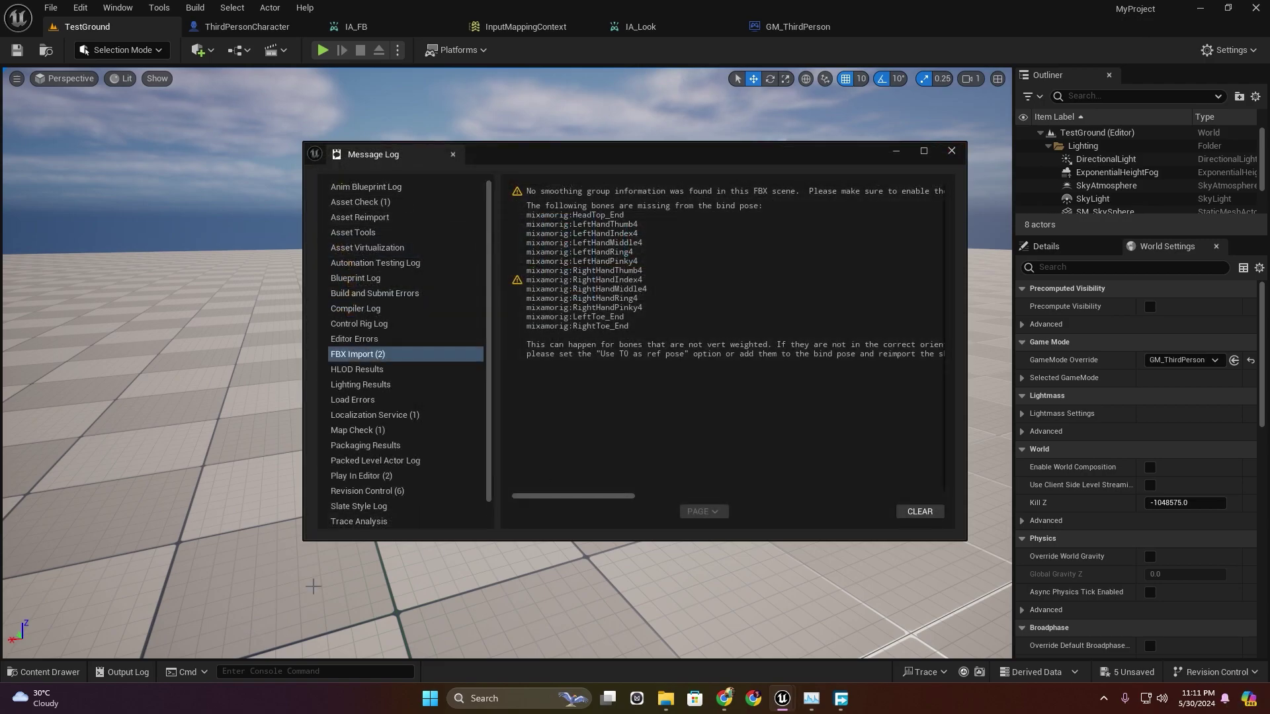
pyautogui.click(950, 151)
# Place the Y_Bot skeletal mesh from the Mesh folder on the floor of the TestGround level.
pyautogui.click(26, 672)
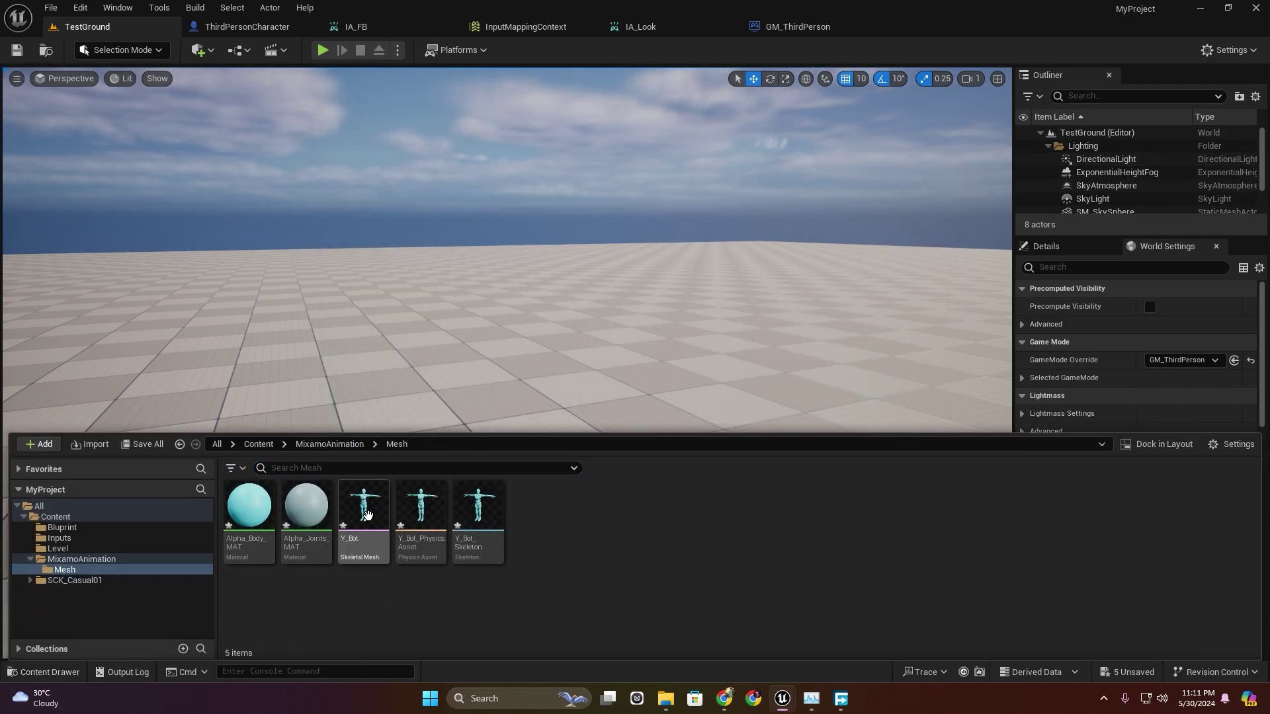
pyautogui.moveTo(368, 515); pyautogui.dragTo(521, 504)
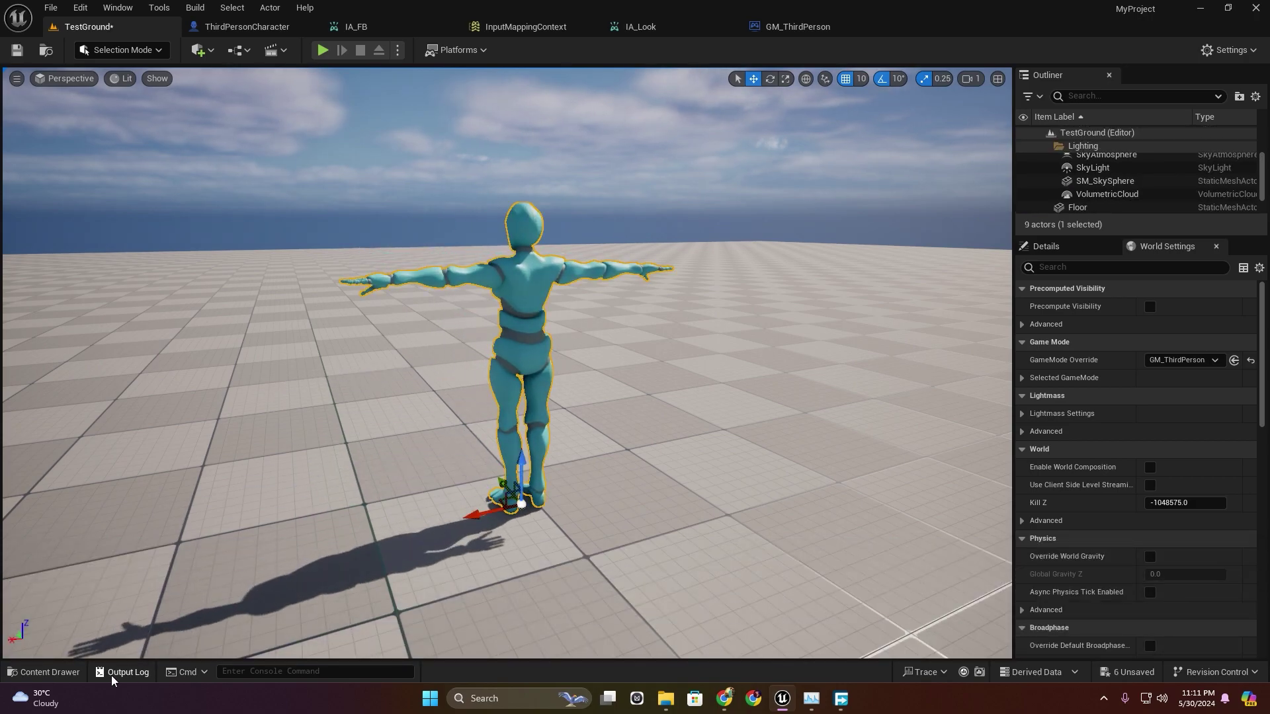
# Import the Breathing Idle, Falling Idle, Jumping Up, Running and Walking FBX files into the MixamoAnimation folder using Y_Bot_Skeleton.
pyautogui.click(44, 672)
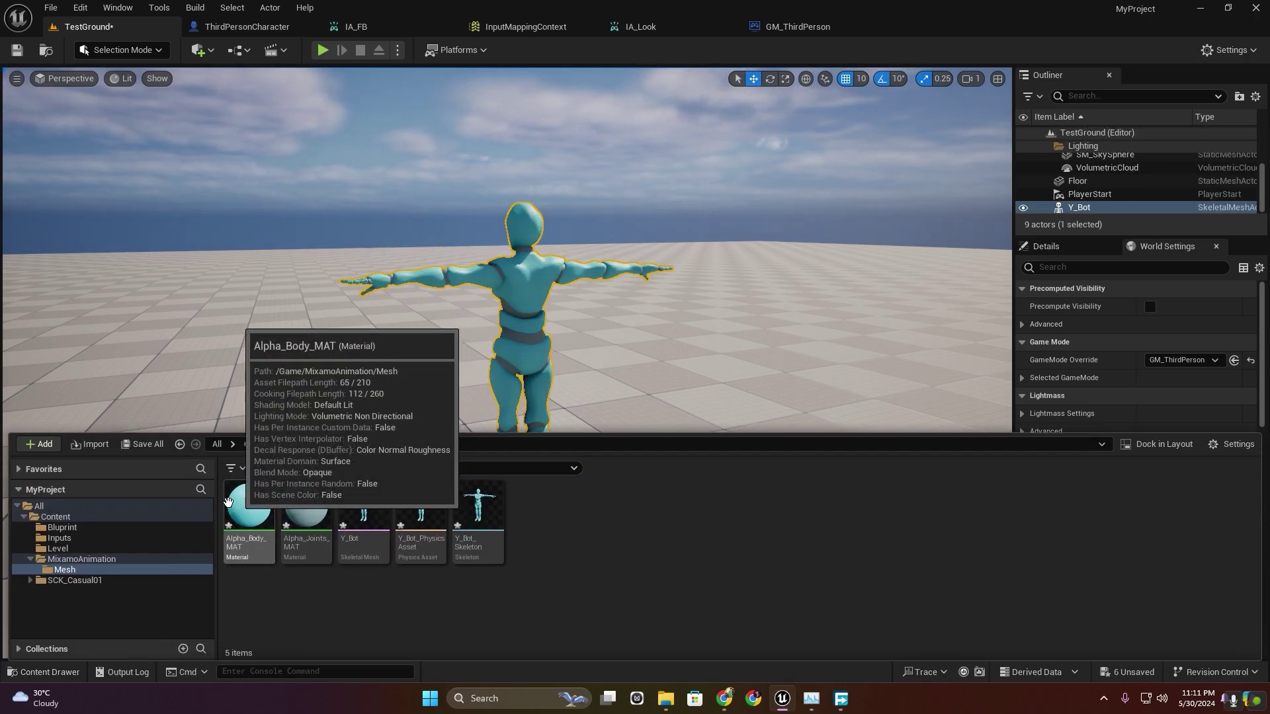
pyautogui.click(360, 444)
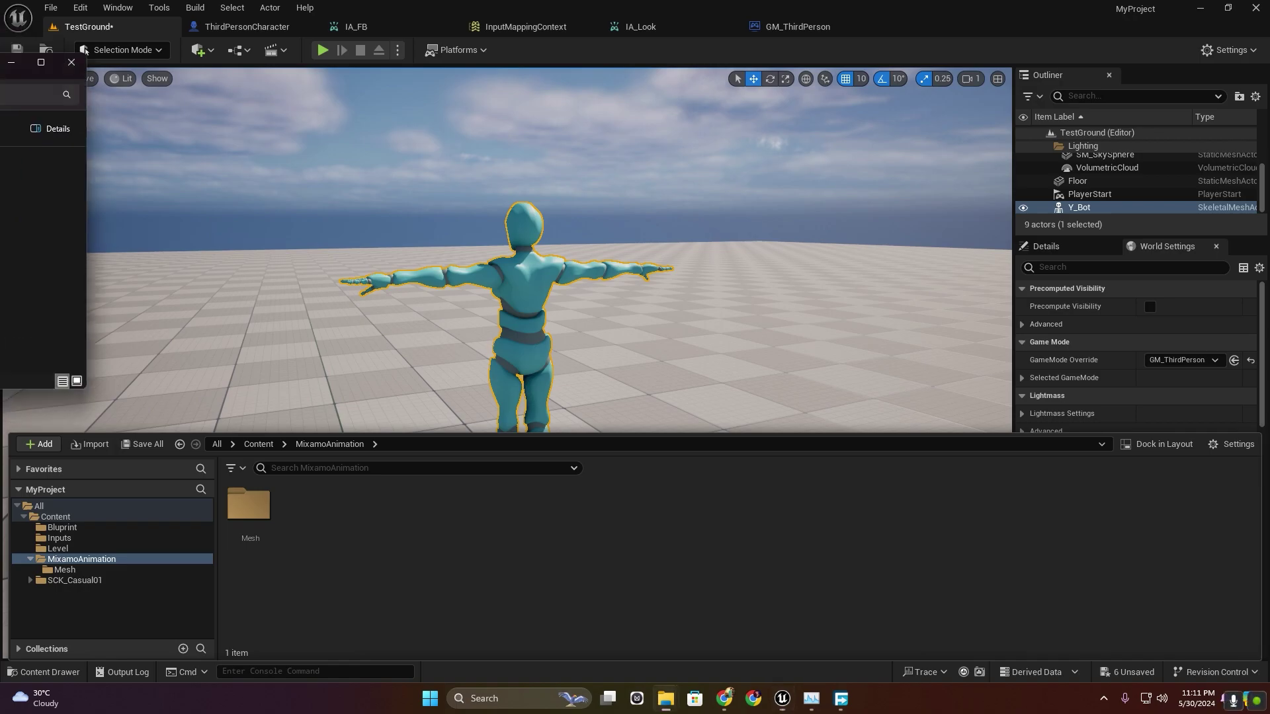
pyautogui.hotkey('alt', 'Tab')
pyautogui.moveTo(908, 347); pyautogui.dragTo(868, 265)
pyautogui.moveTo(411, 557); pyautogui.dragTo(408, 555)
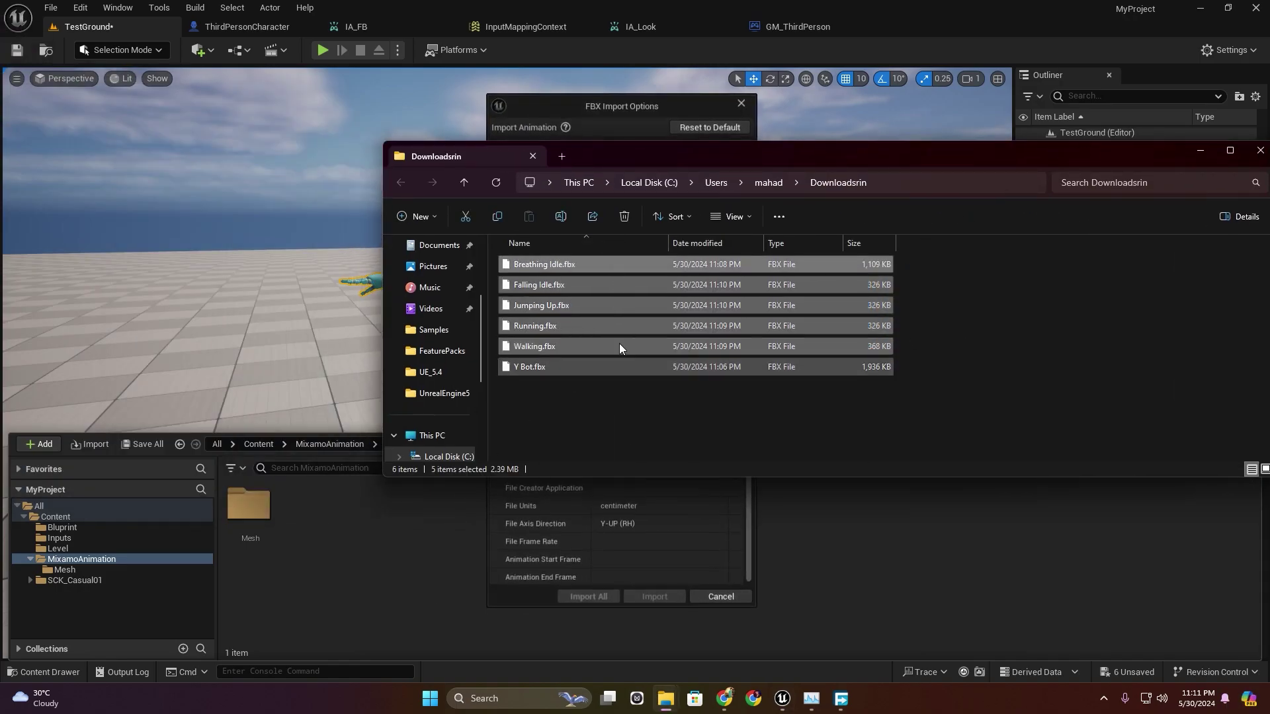
pyautogui.moveTo(890, 156); pyautogui.dragTo(3, 165)
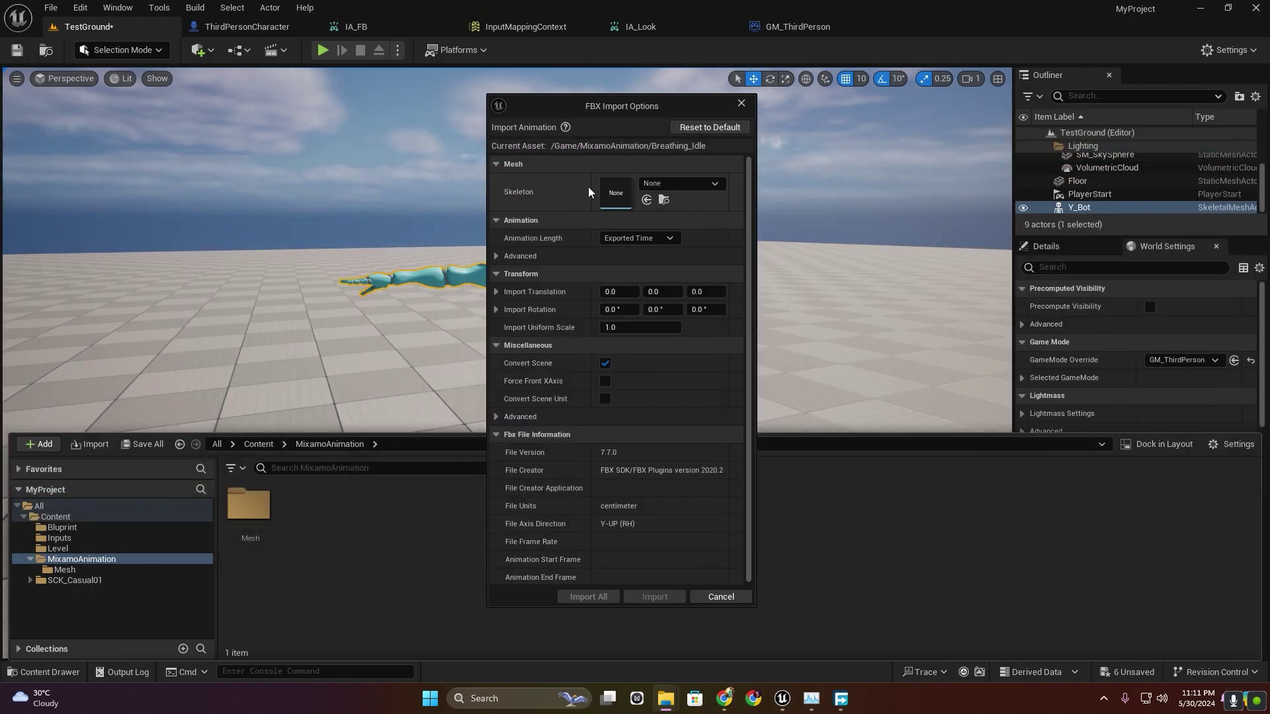
pyautogui.click(697, 185)
pyautogui.click(704, 348)
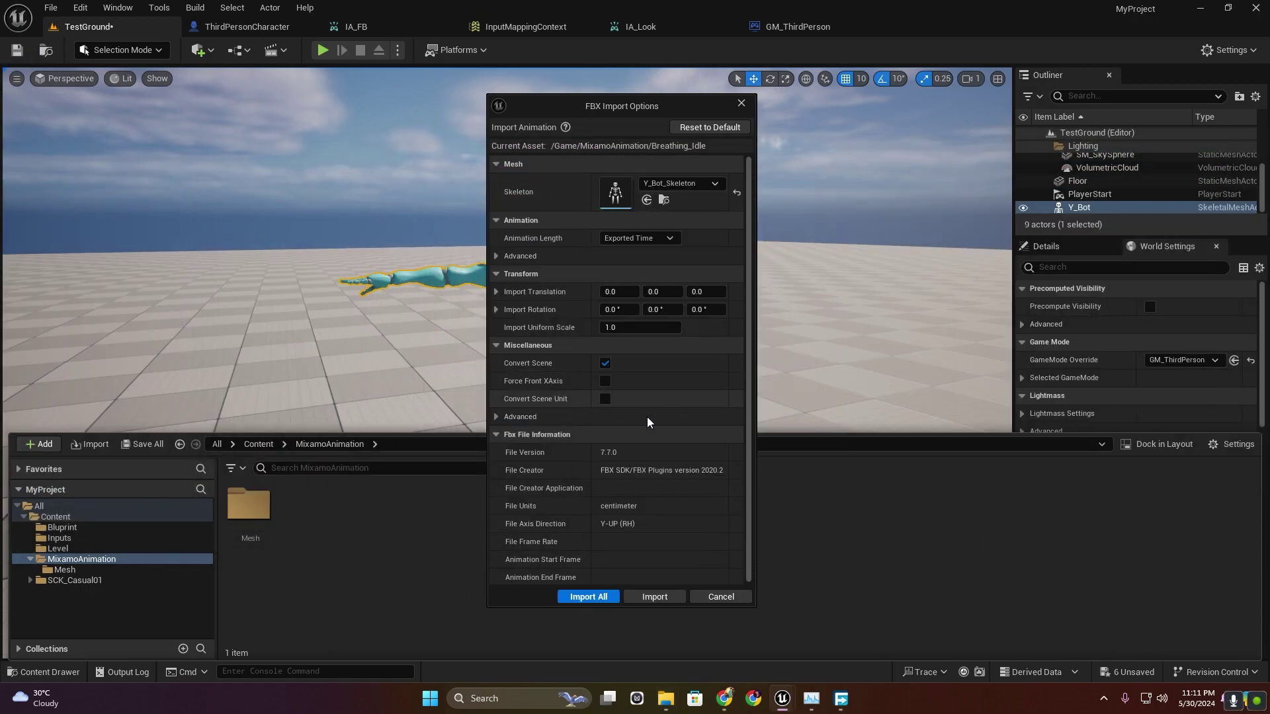
pyautogui.click(585, 596)
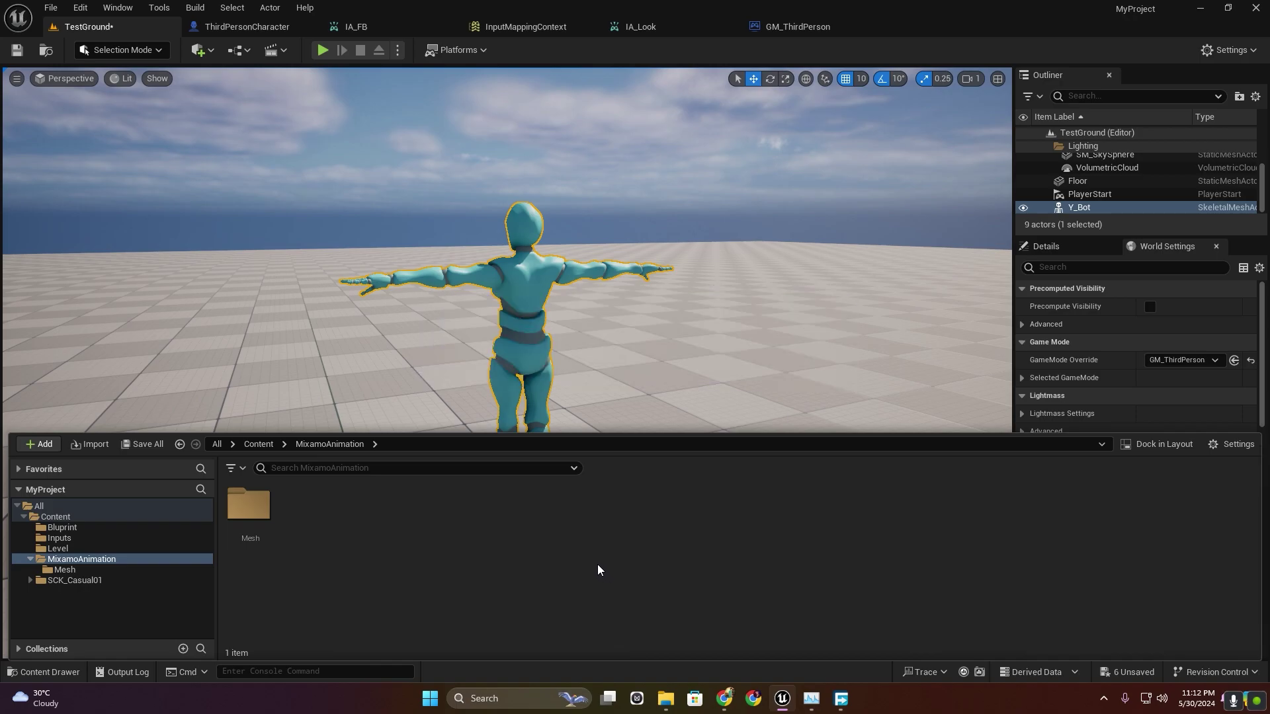
# Start Retarget Animations from the Breathing_Idle sequence in the MixamoAnimation folder.
pyautogui.click(99, 569)
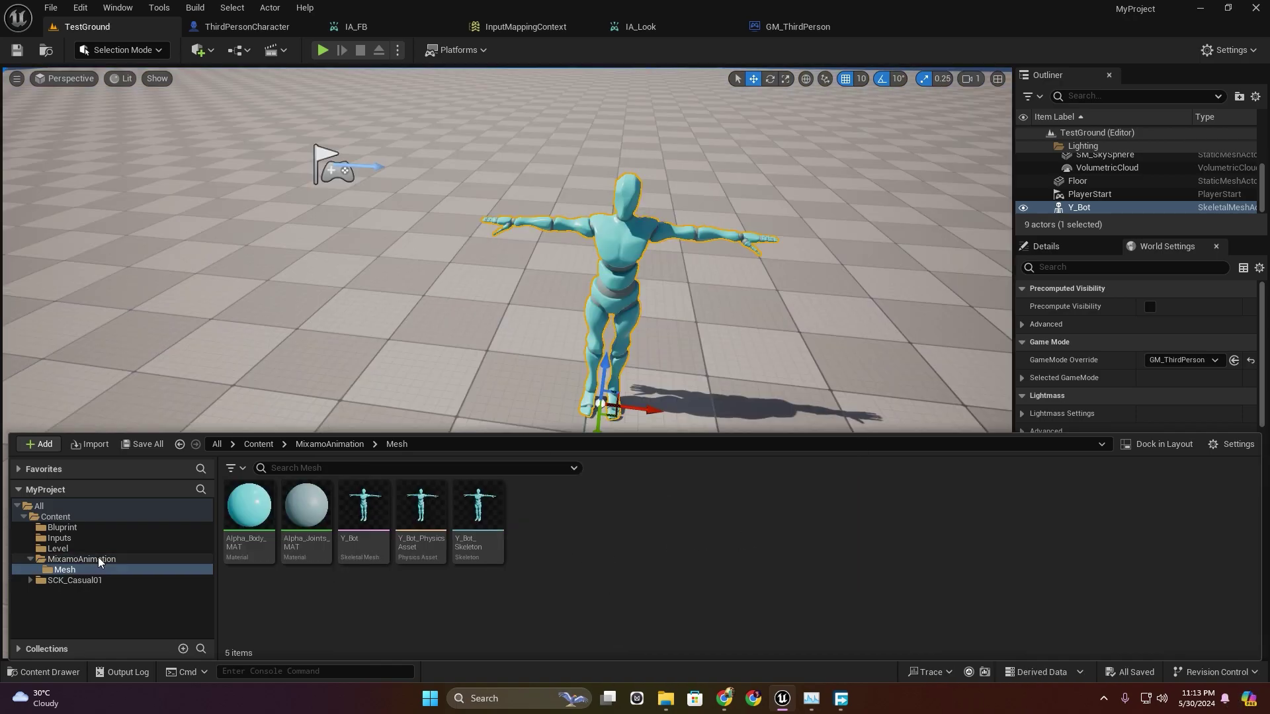
pyautogui.click(99, 560)
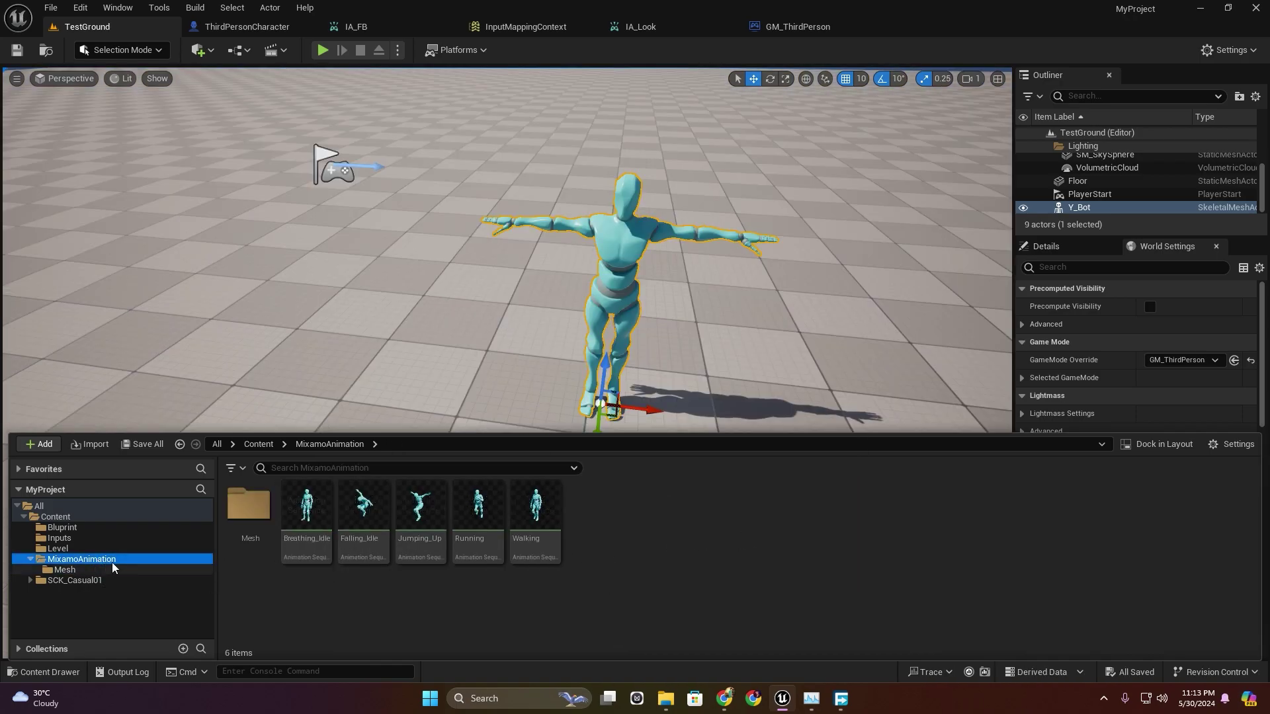
pyautogui.click(325, 513)
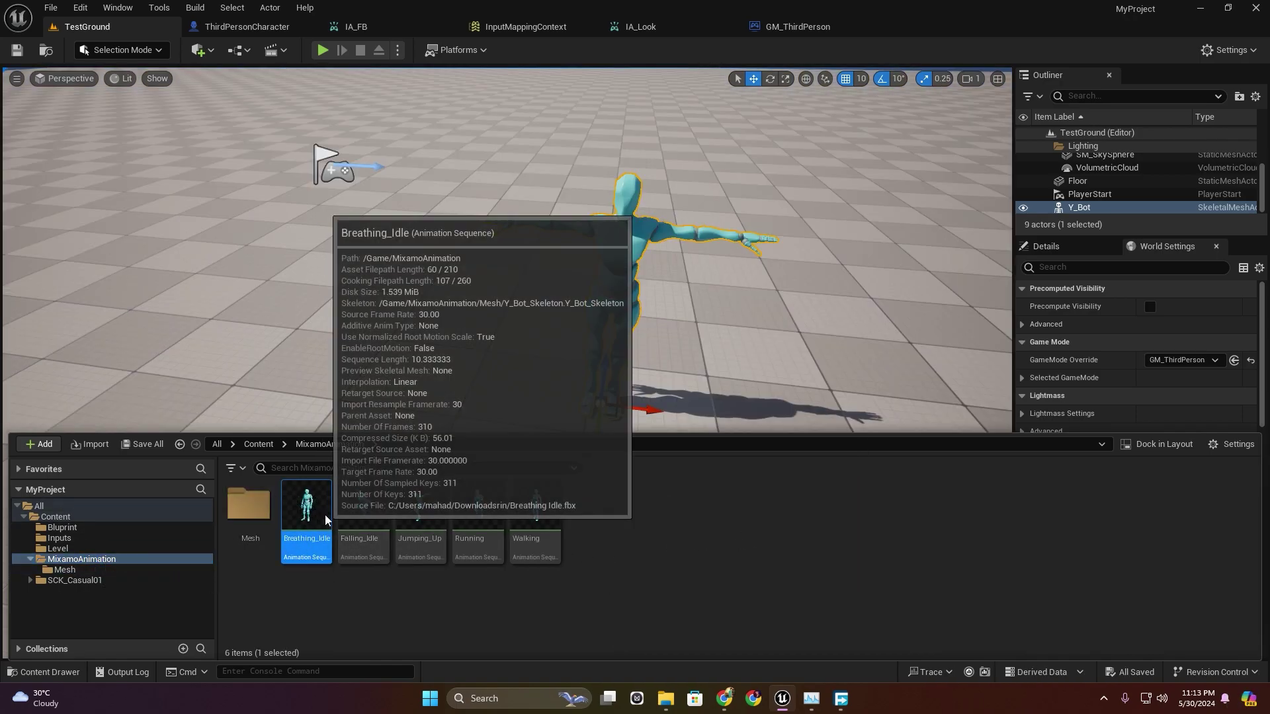
pyautogui.rightClick(324, 514)
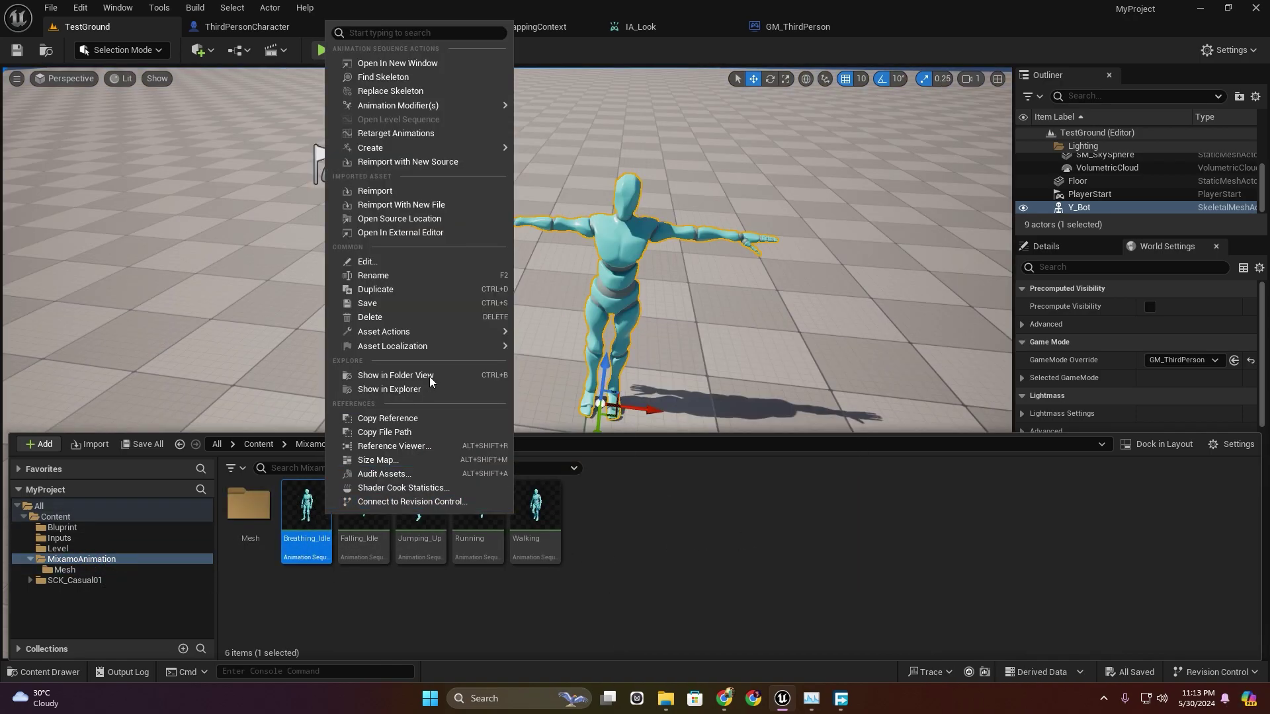
pyautogui.click(468, 130)
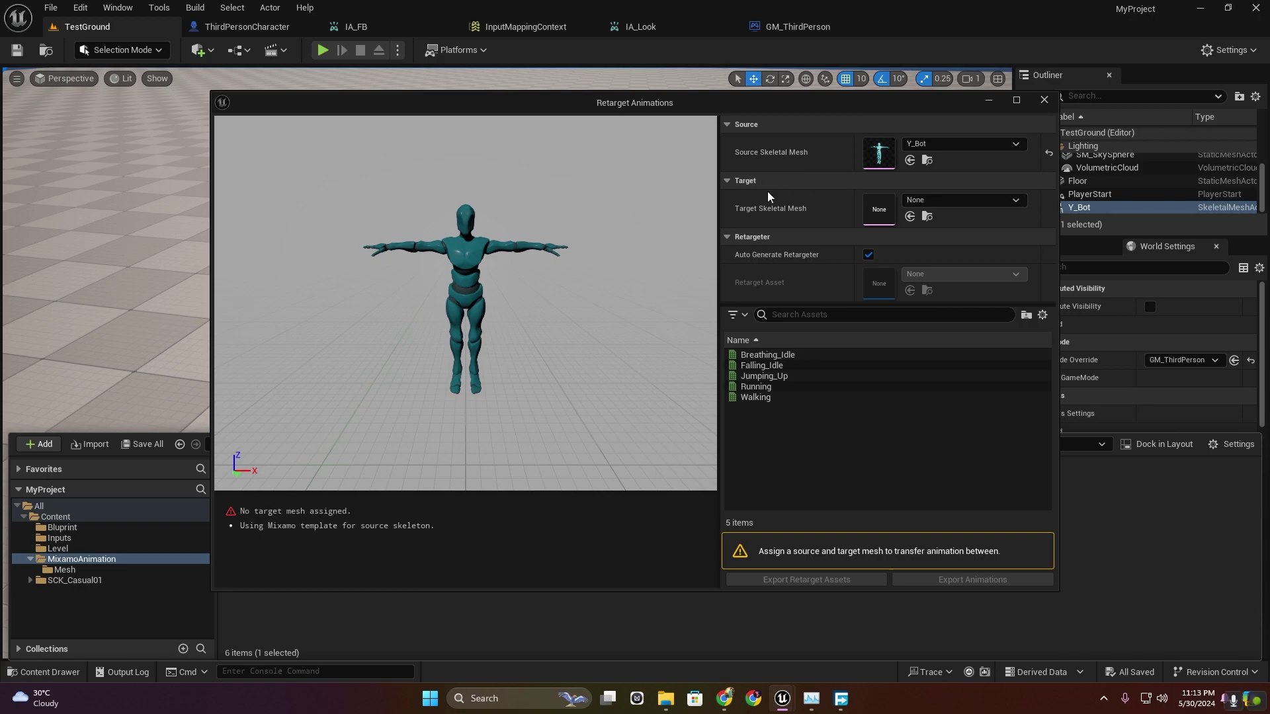
# Assign MESH_PC_01 as the target skeletal mesh for the retargeting.
pyautogui.click(948, 200)
pyautogui.scroll(-5, 1035, 420)
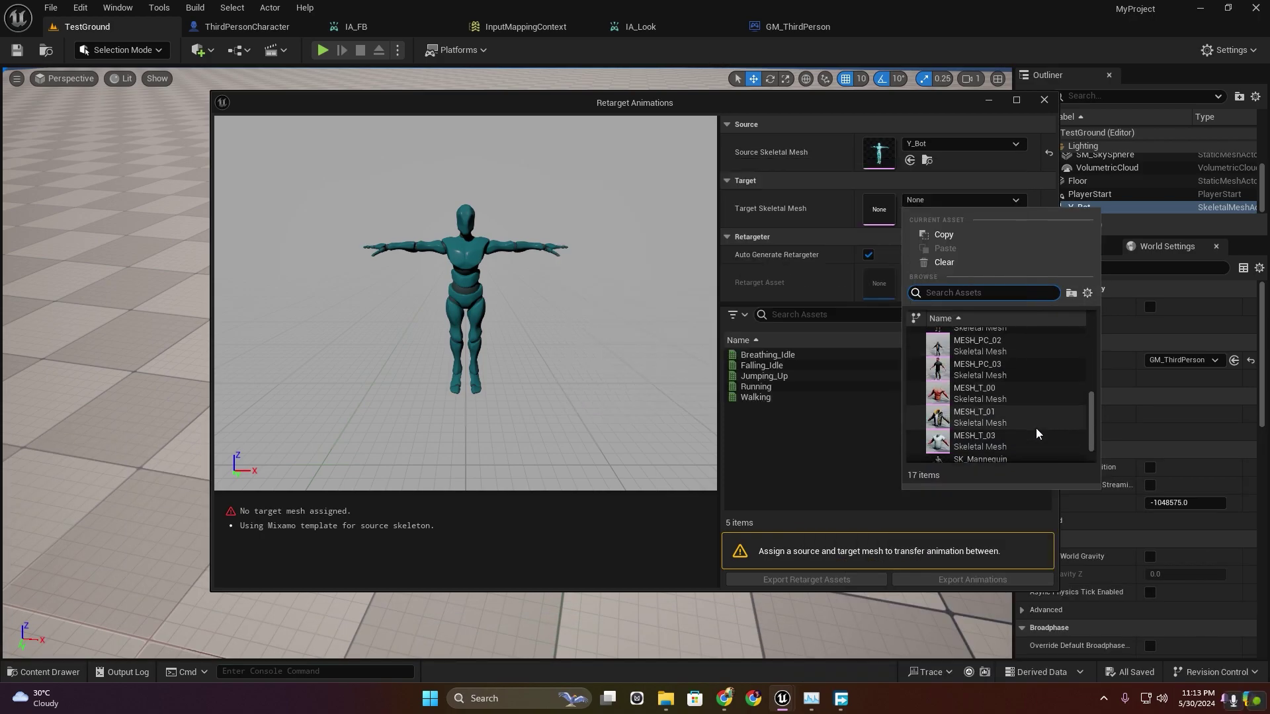
pyautogui.scroll(-1, 1036, 429)
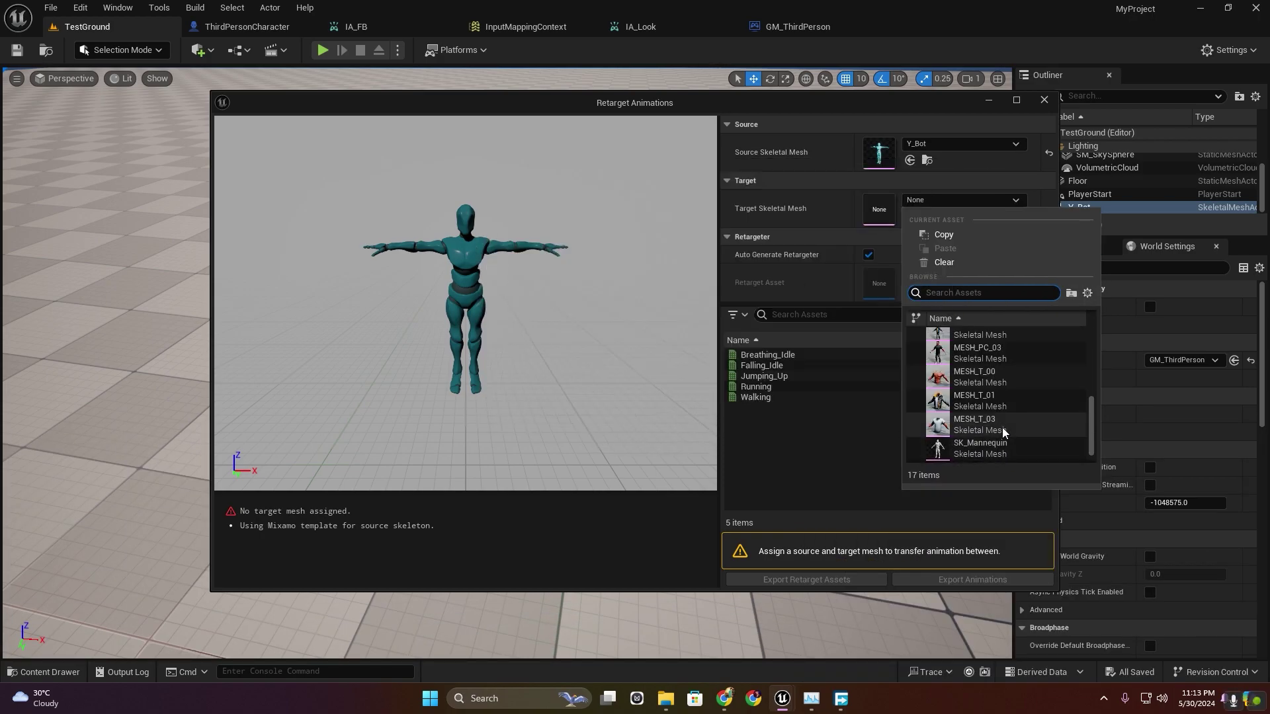
pyautogui.scroll(-1, 1003, 431)
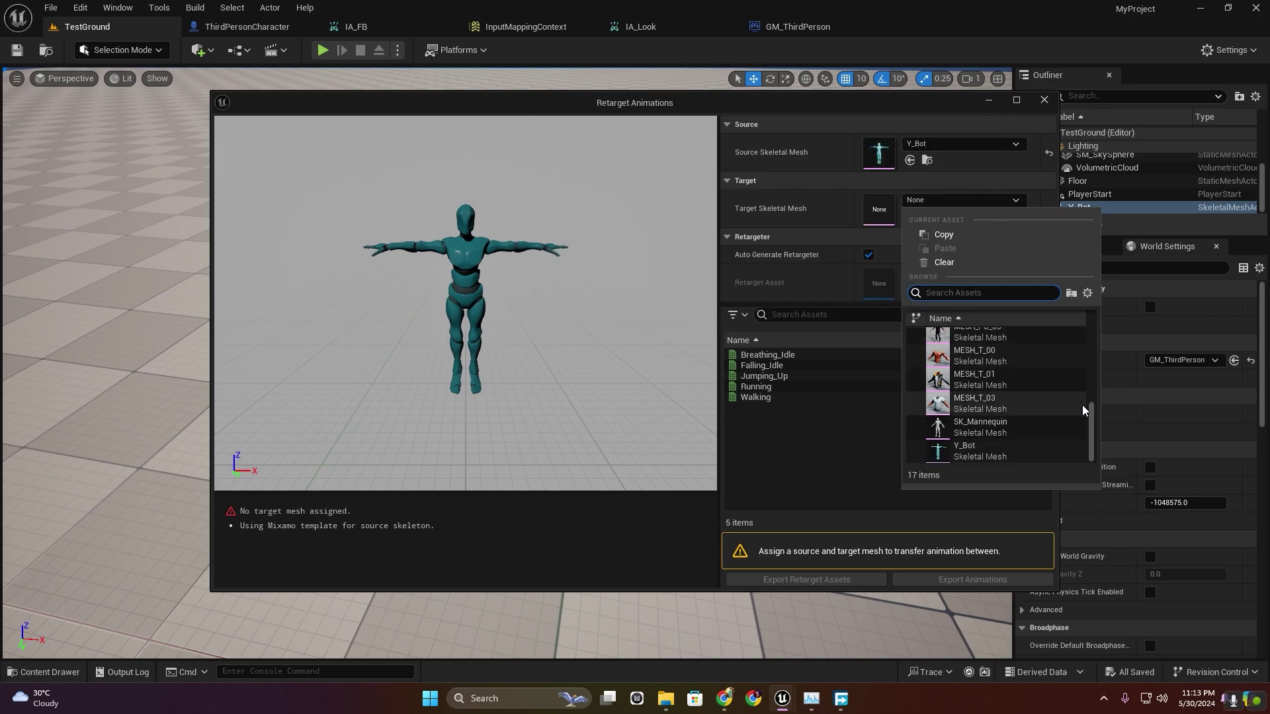
pyautogui.scroll(3, 1100, 454)
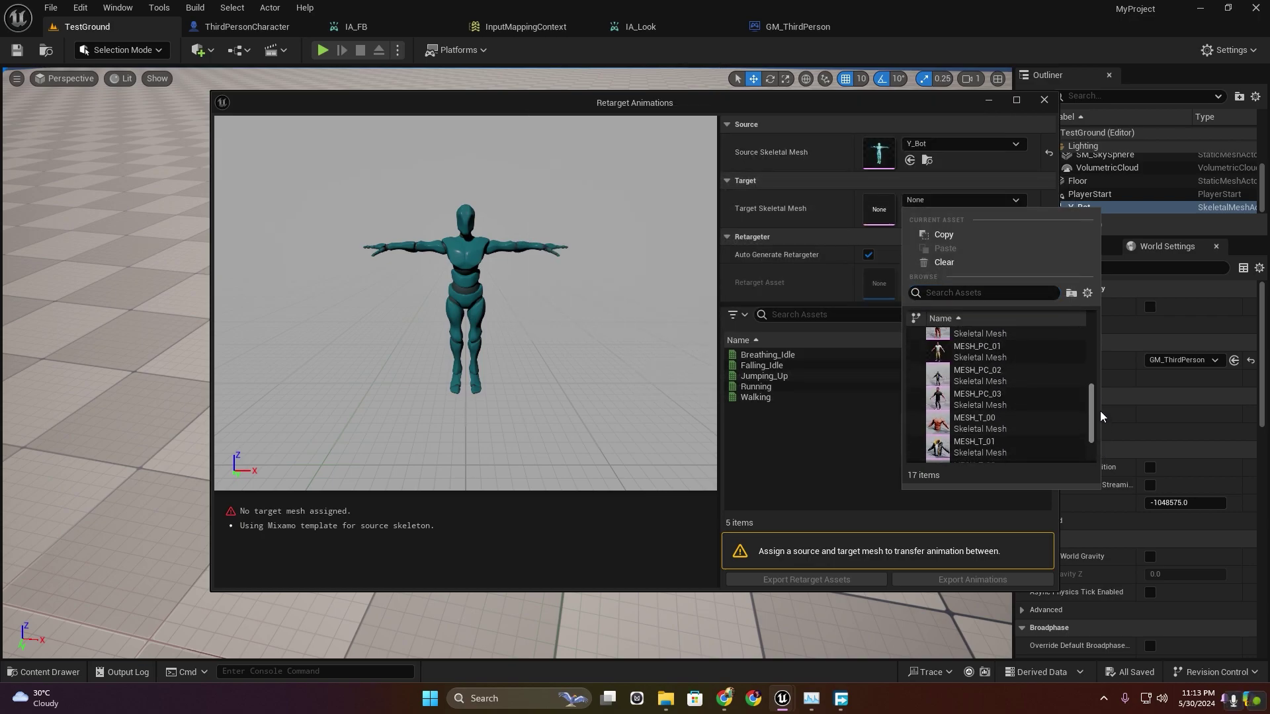
pyautogui.scroll(-3, 1101, 430)
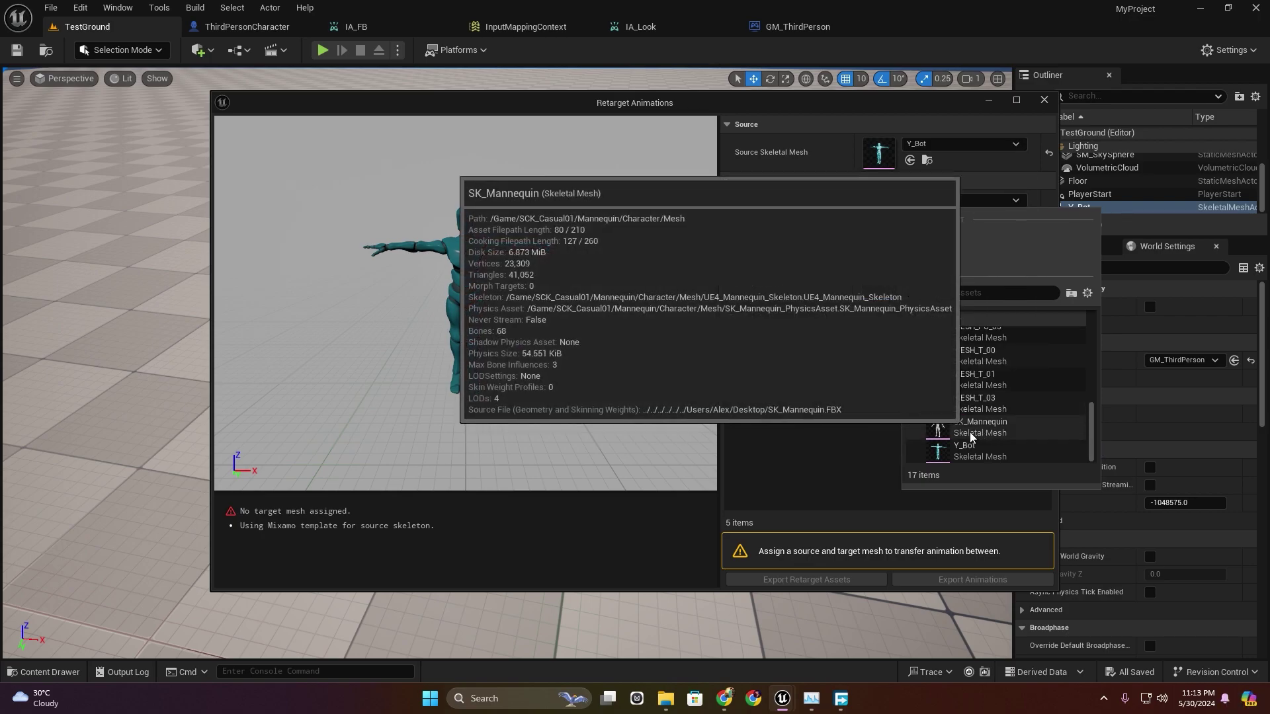
pyautogui.scroll(1, 1033, 359)
pyautogui.scroll(3, 1034, 359)
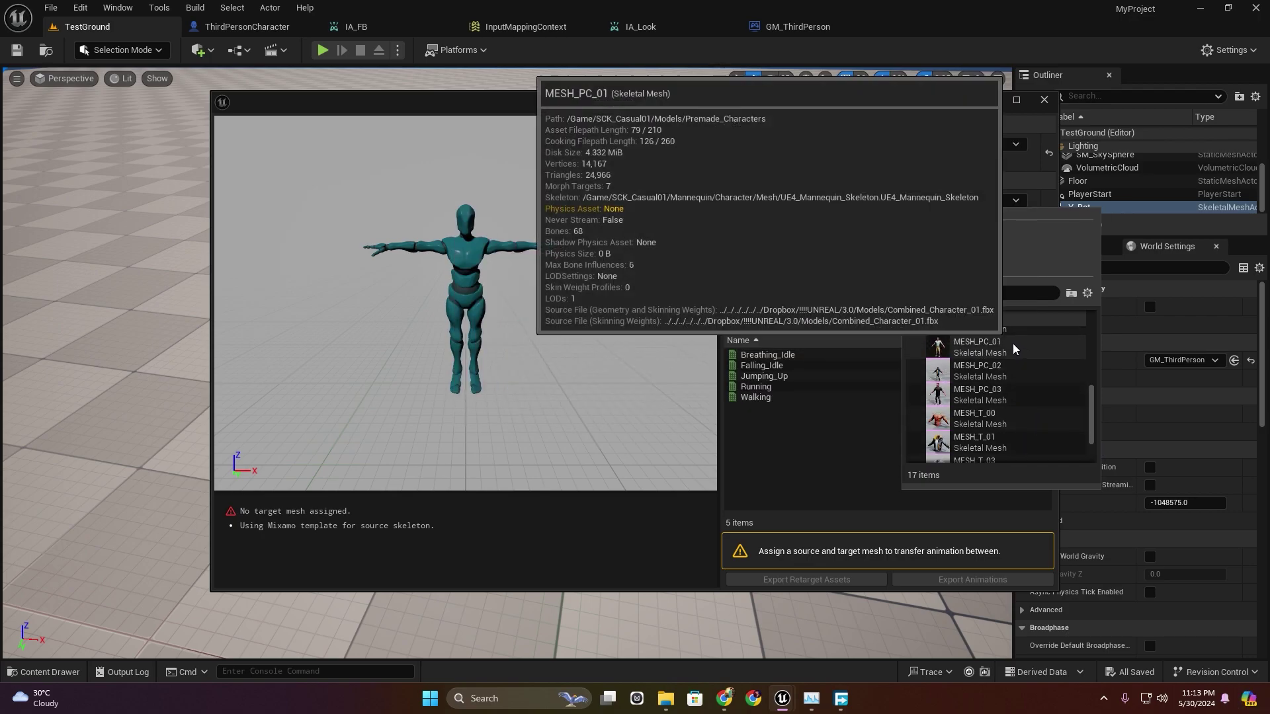
pyautogui.scroll(1, 985, 377)
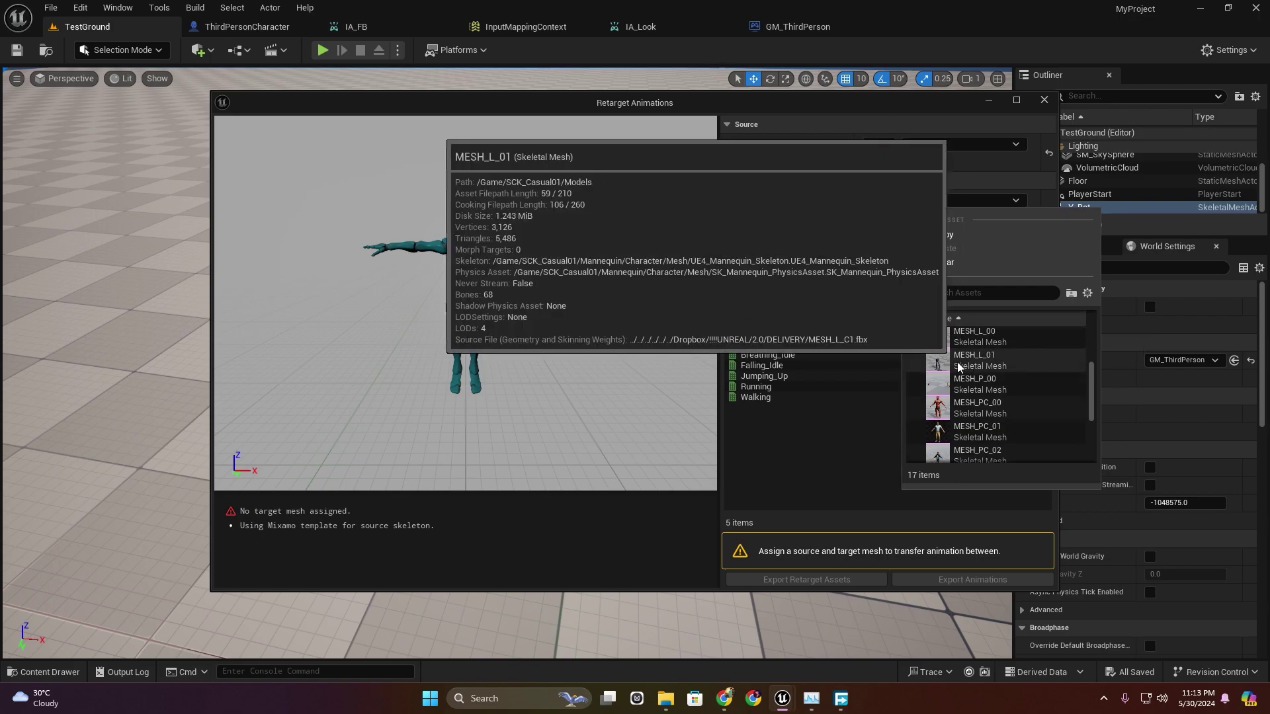
pyautogui.click(977, 414)
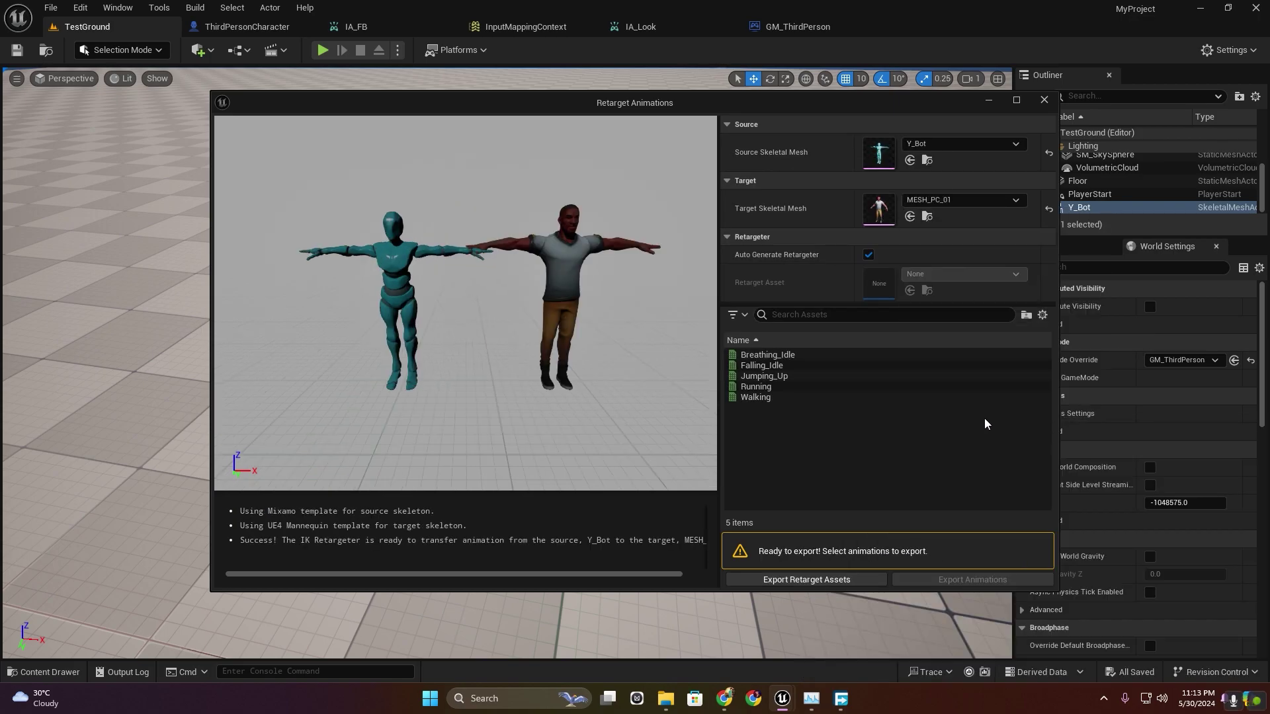
# Export all five retargeted animations, Breathing_Idle through Walking, into a new Animation folder under Content, including referenced assets.
pyautogui.click(765, 358)
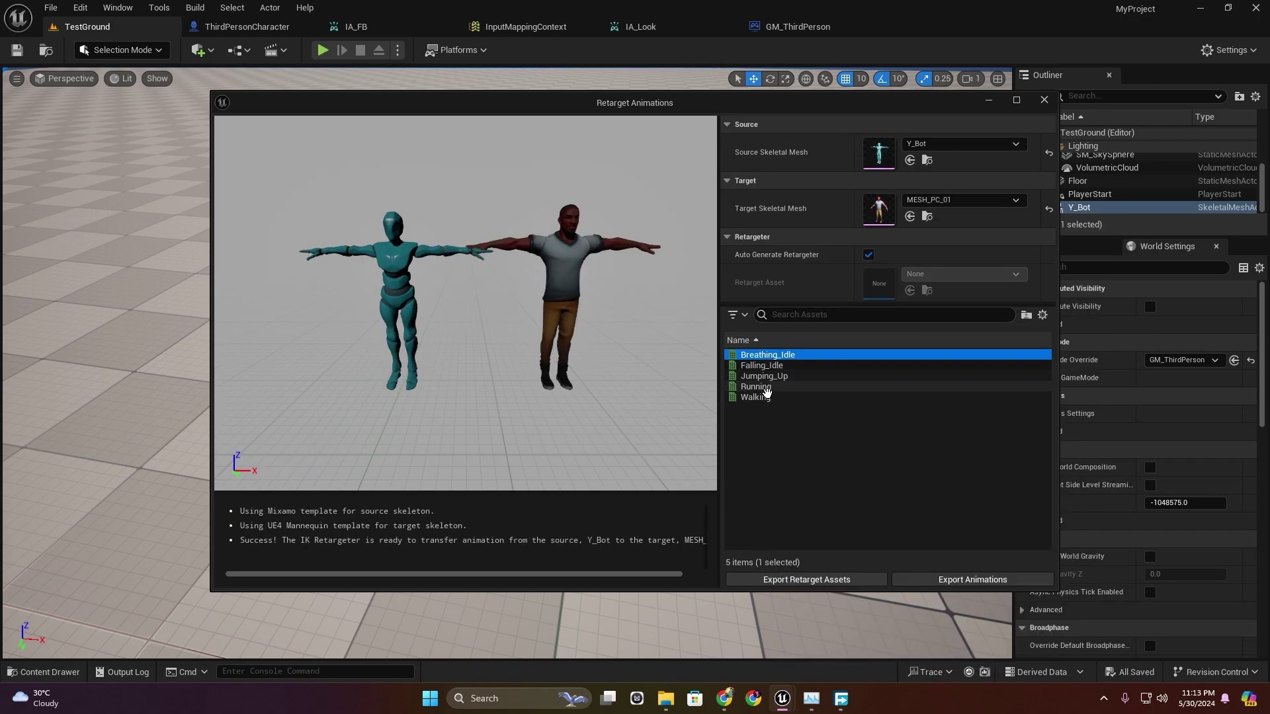
pyautogui.keyDown('shift'); pyautogui.click(755, 397); pyautogui.keyUp('shift')
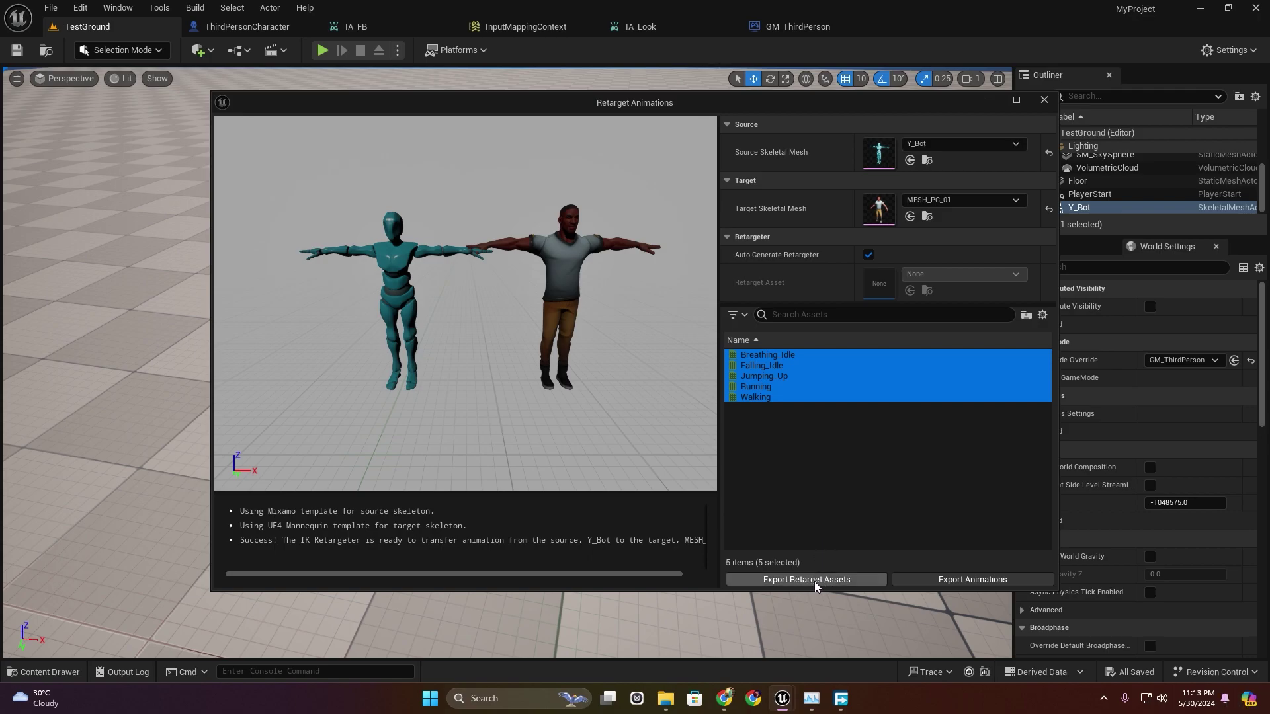
pyautogui.click(966, 582)
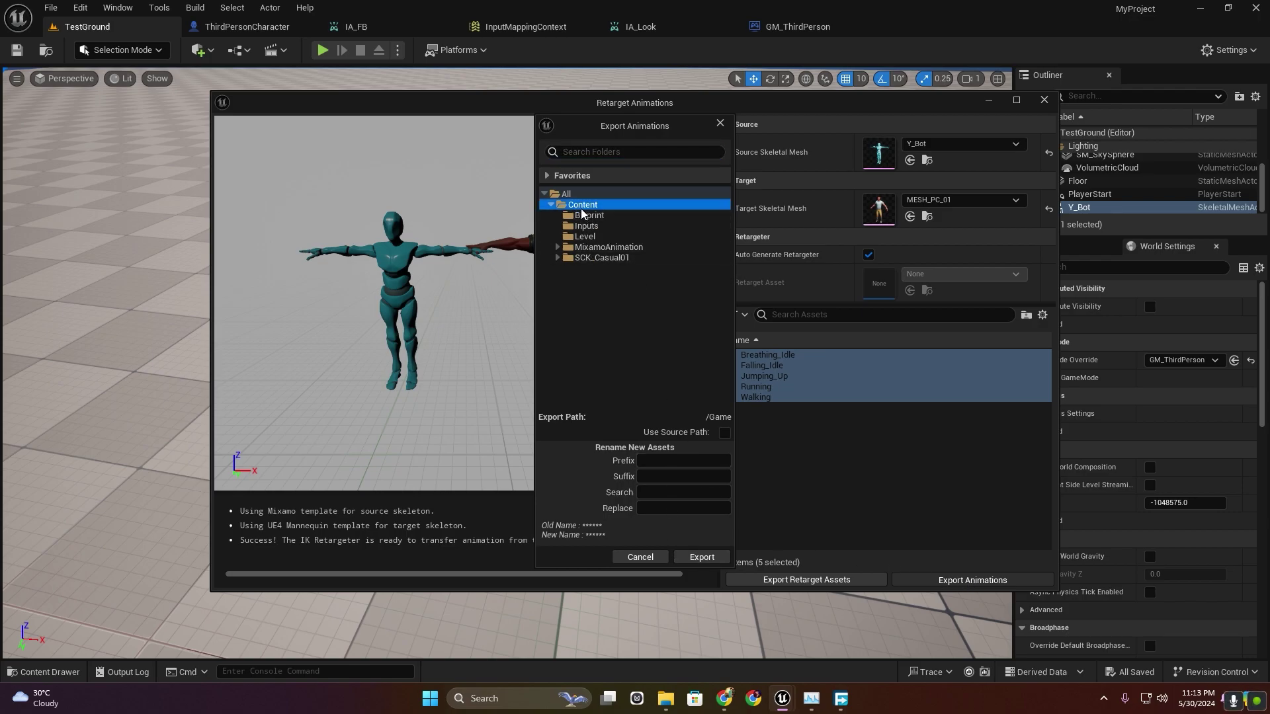
pyautogui.click(624, 218)
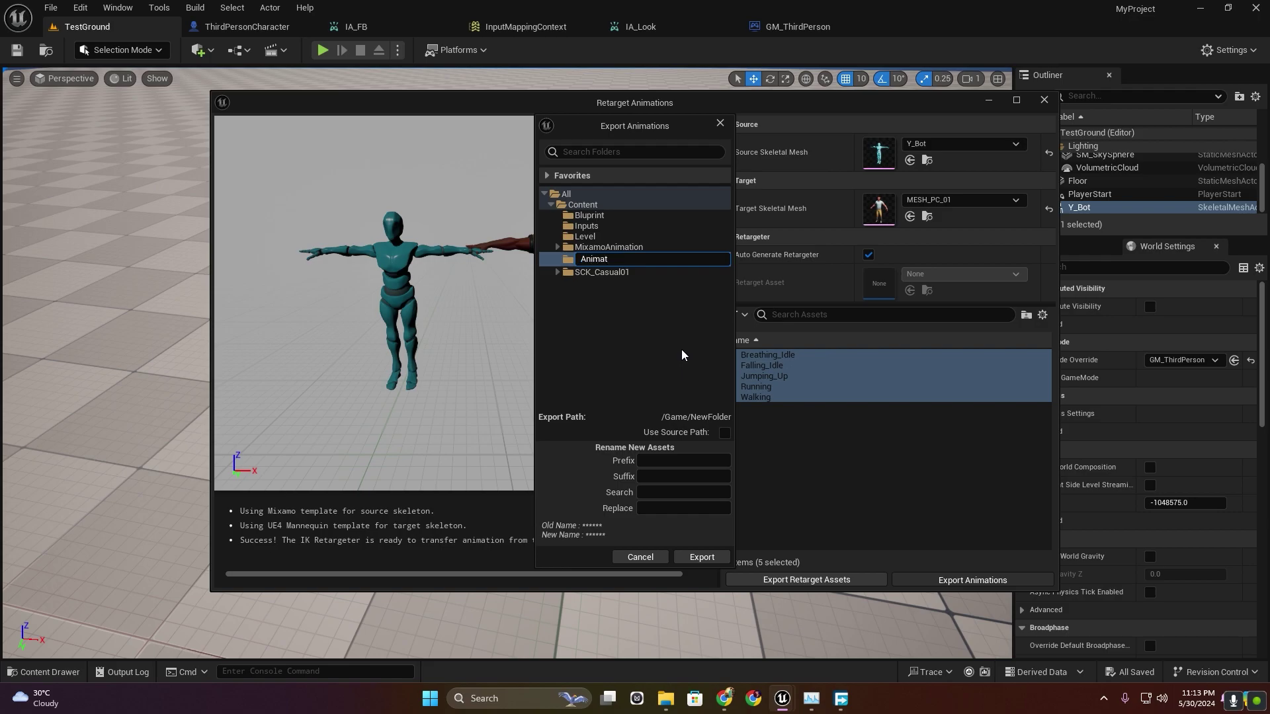
pyautogui.press('Return')
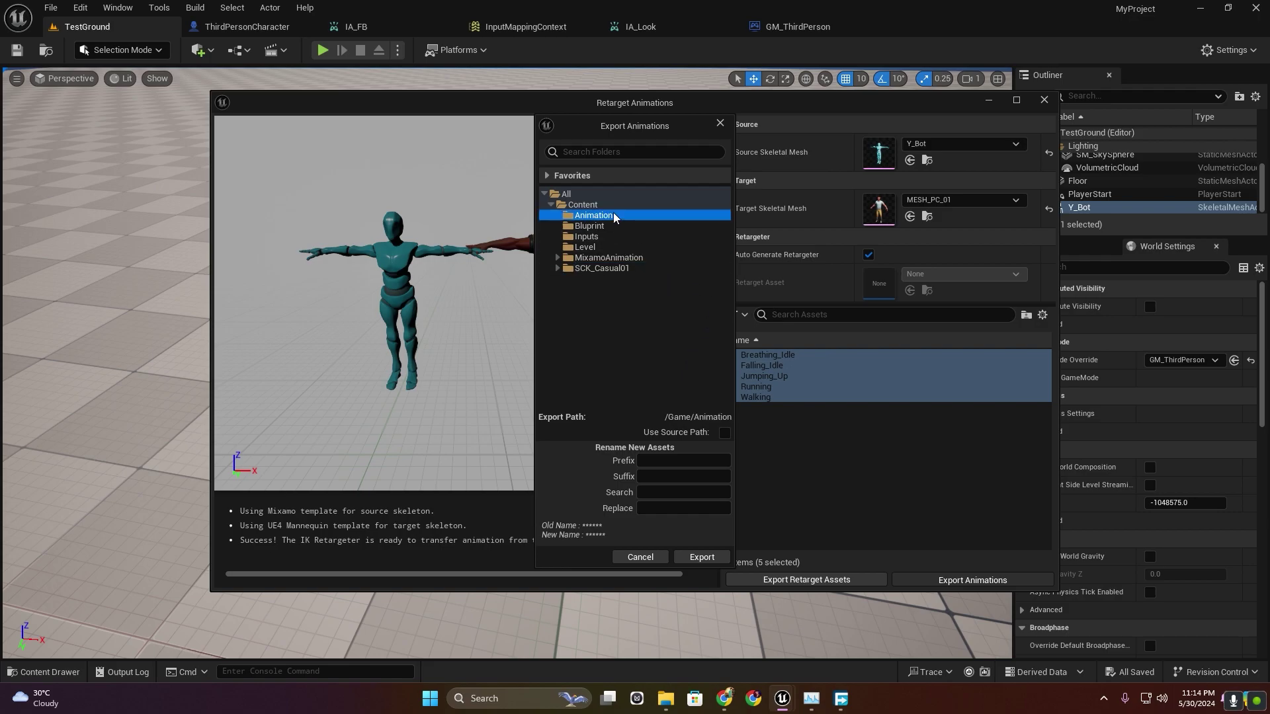
pyautogui.click(699, 556)
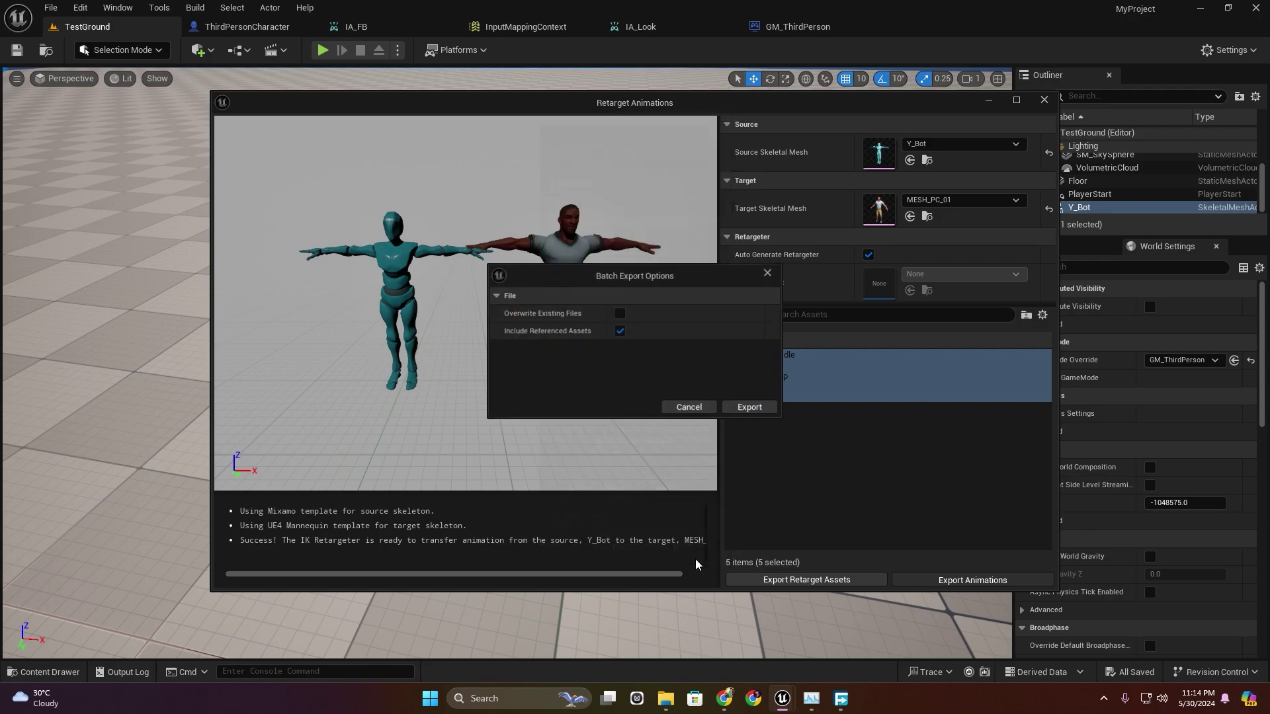
pyautogui.click(758, 404)
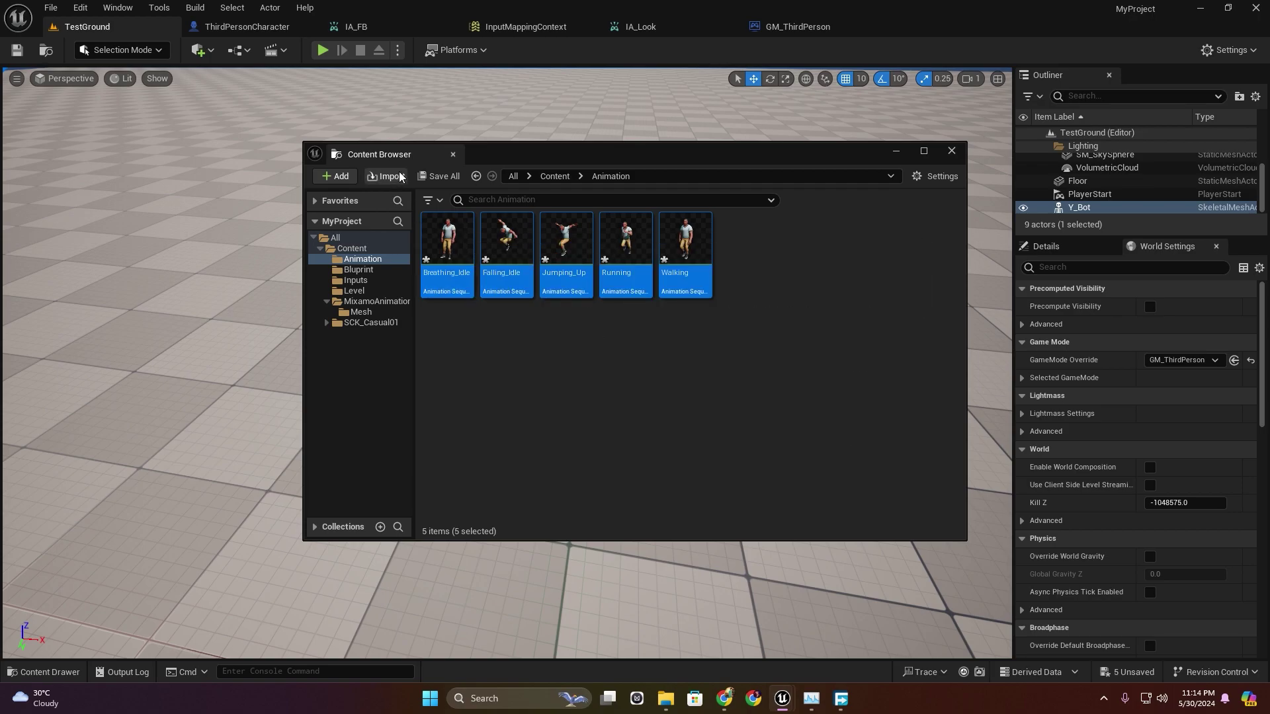
# Preview the retargeted Breathing_Idle, Falling_Idle, Jumping_Up, Running and Walking animations on the character mesh.
pyautogui.doubleClick(446, 251)
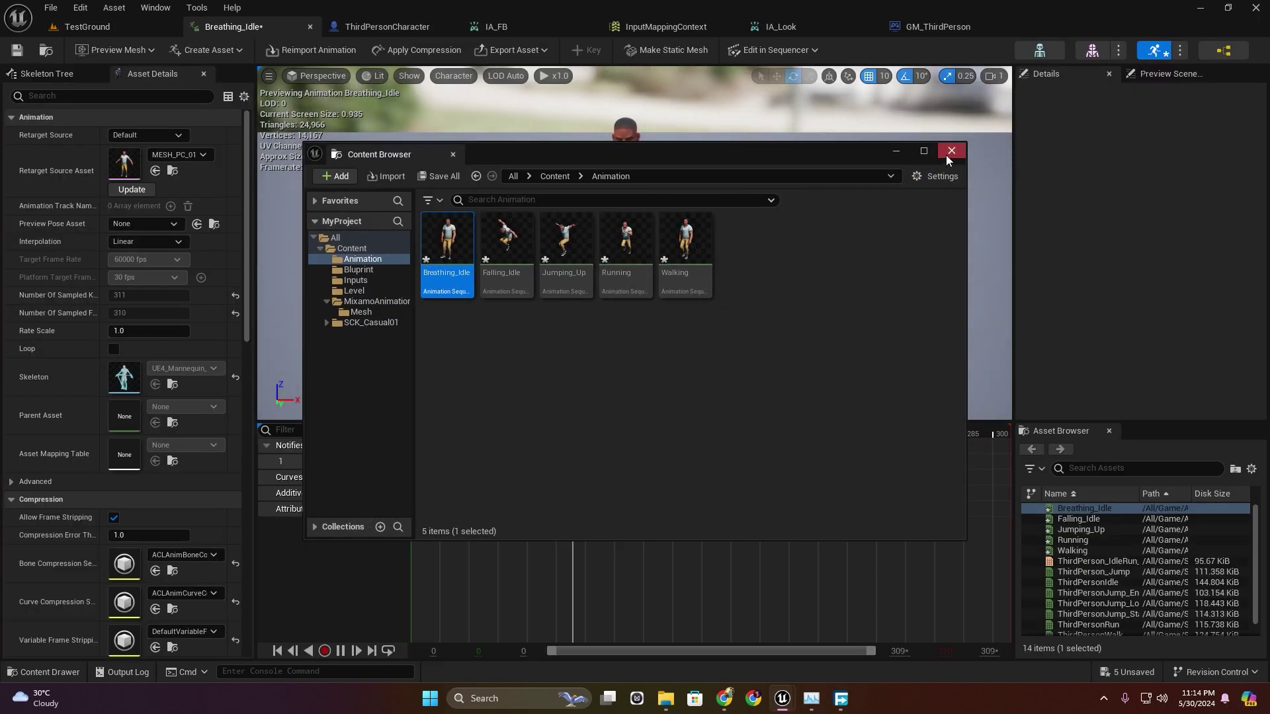
pyautogui.click(951, 151)
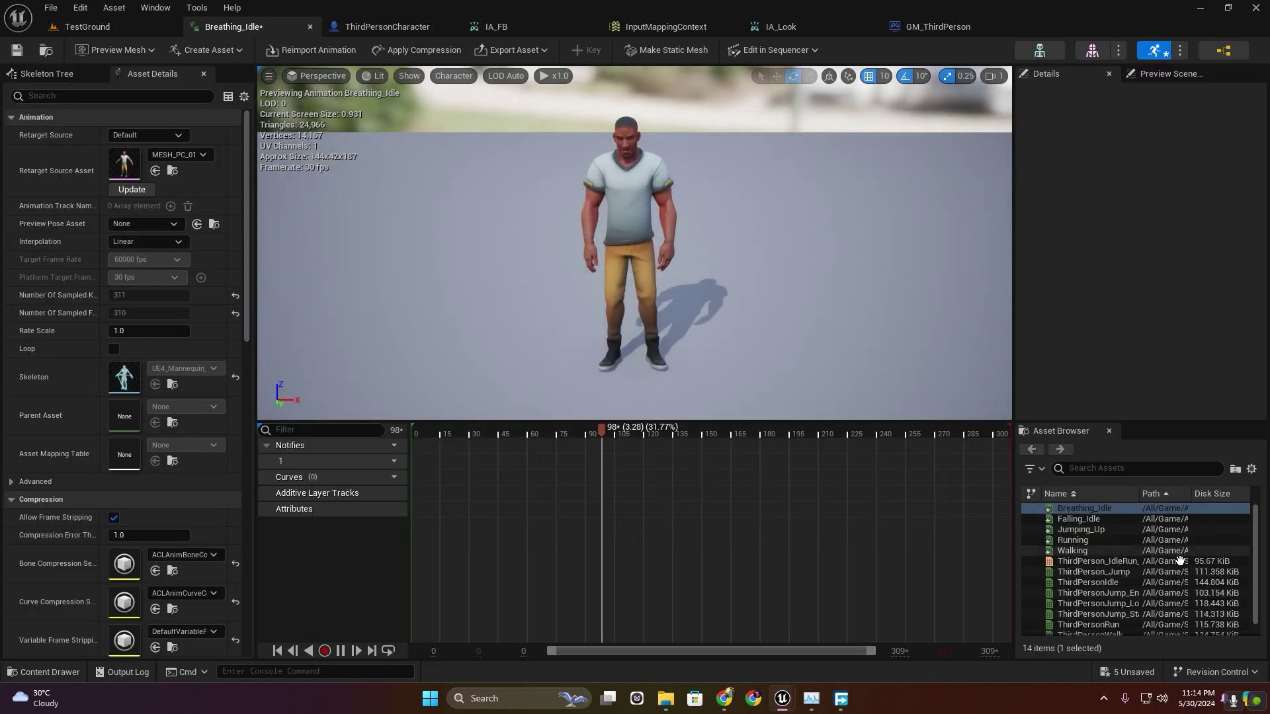
pyautogui.scroll(-1, 1097, 561)
pyautogui.moveTo(1096, 560)
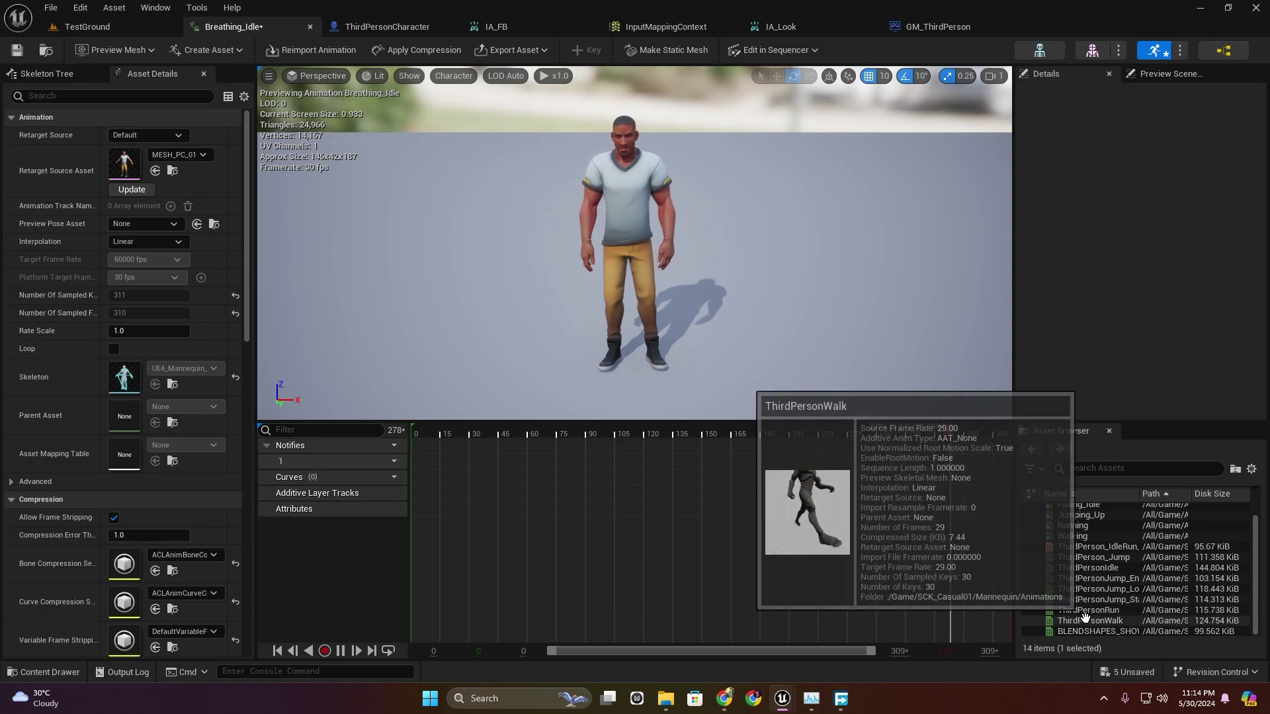
pyautogui.scroll(1, 1077, 529)
pyautogui.click(1078, 519)
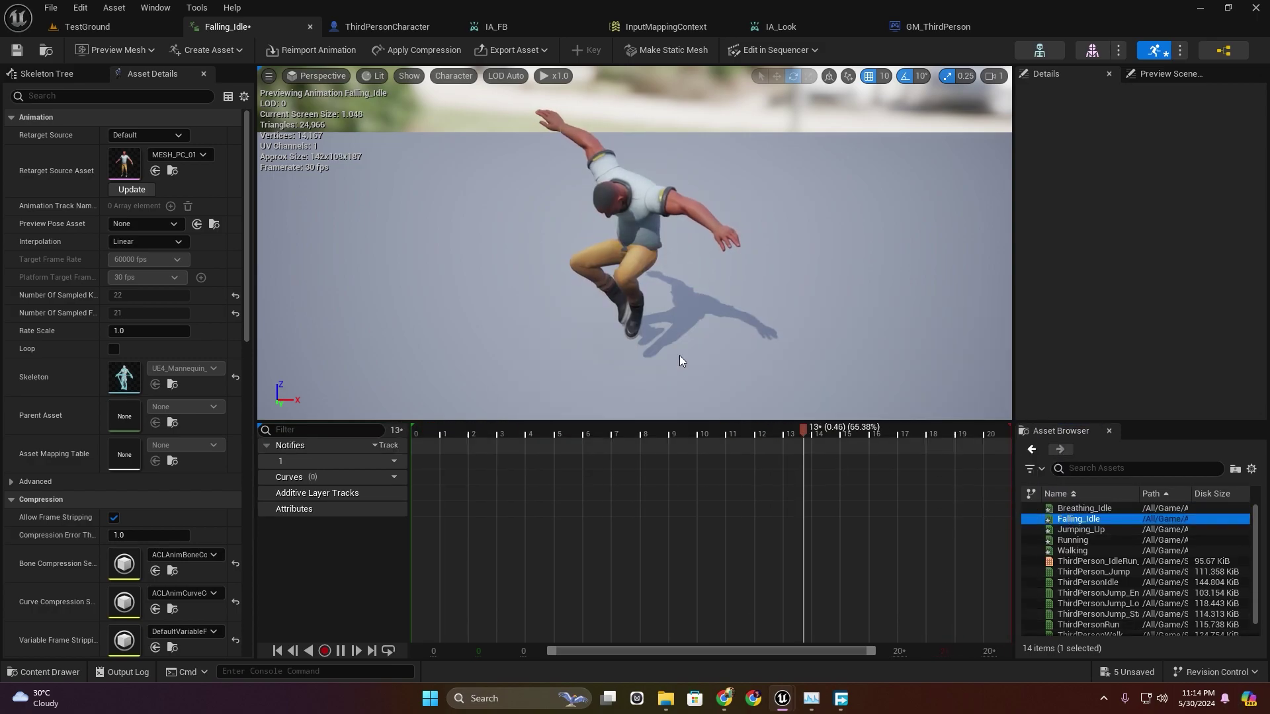
pyautogui.click(1080, 529)
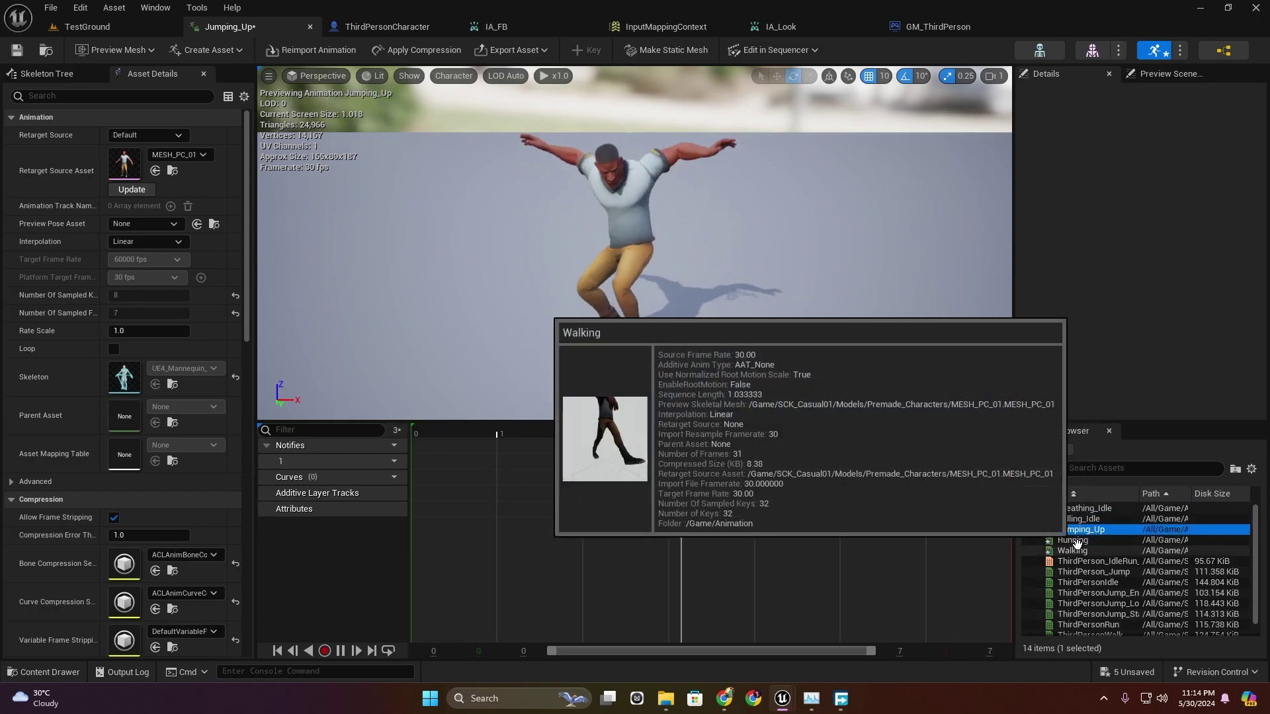
pyautogui.click(1073, 541)
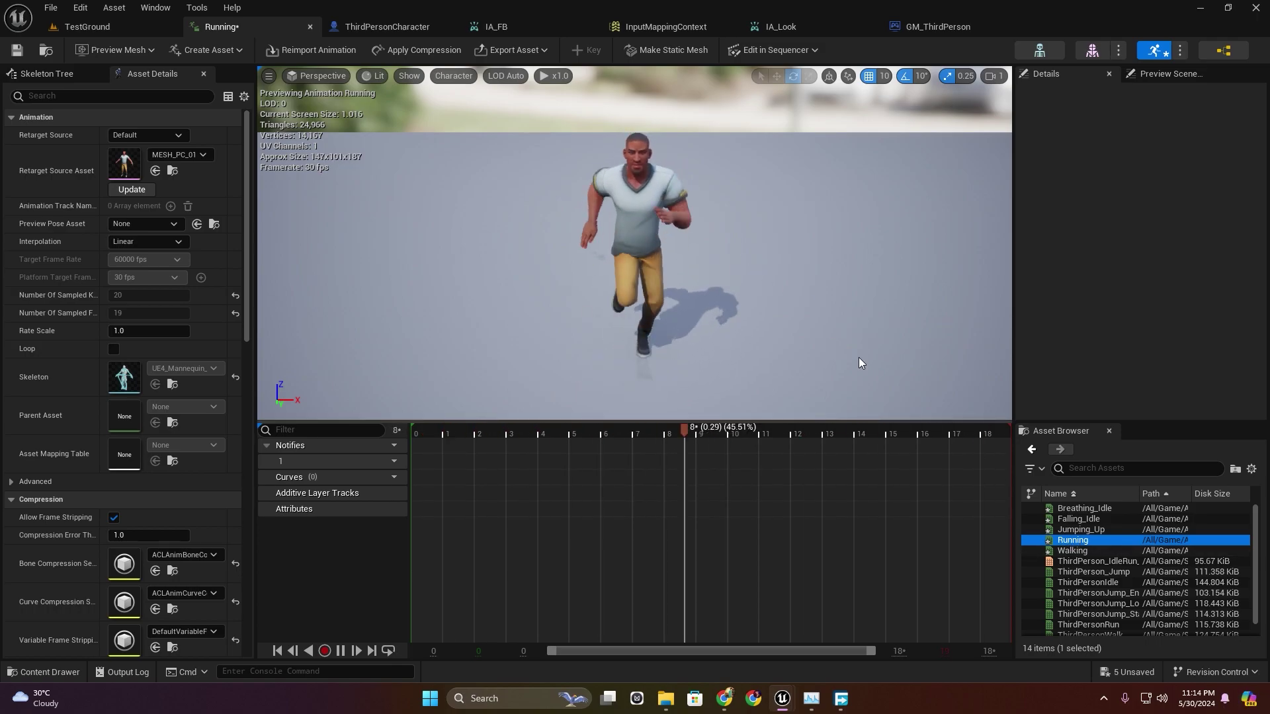
pyautogui.click(1081, 552)
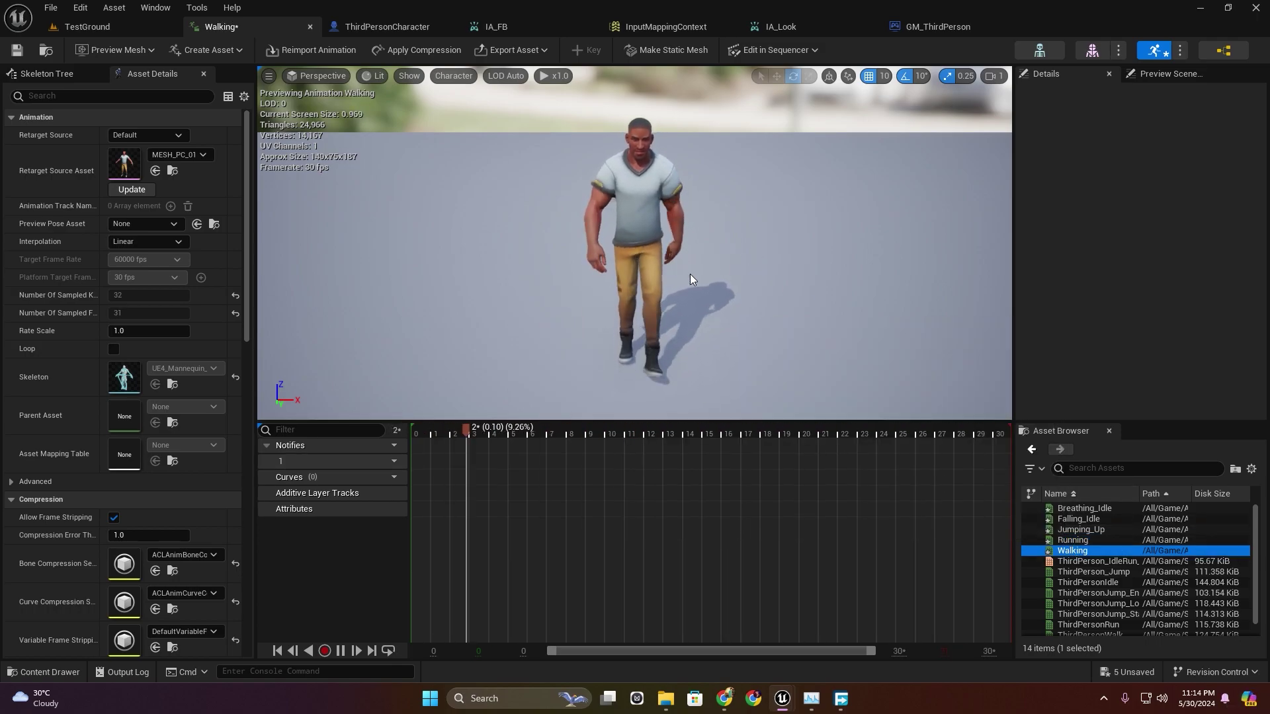
# Save all the retargeted animations and close the Walking animation editor.
pyautogui.click(50, 7)
pyautogui.click(63, 63)
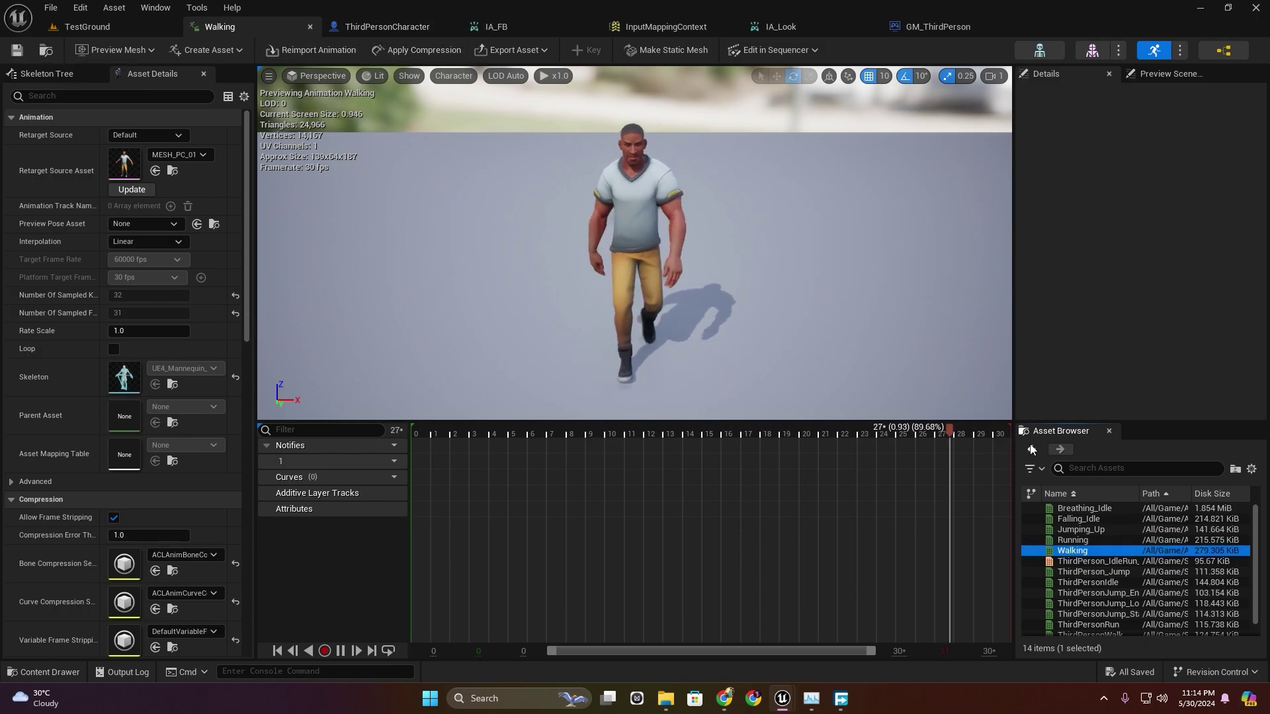
pyautogui.scroll(-1, 1157, 595)
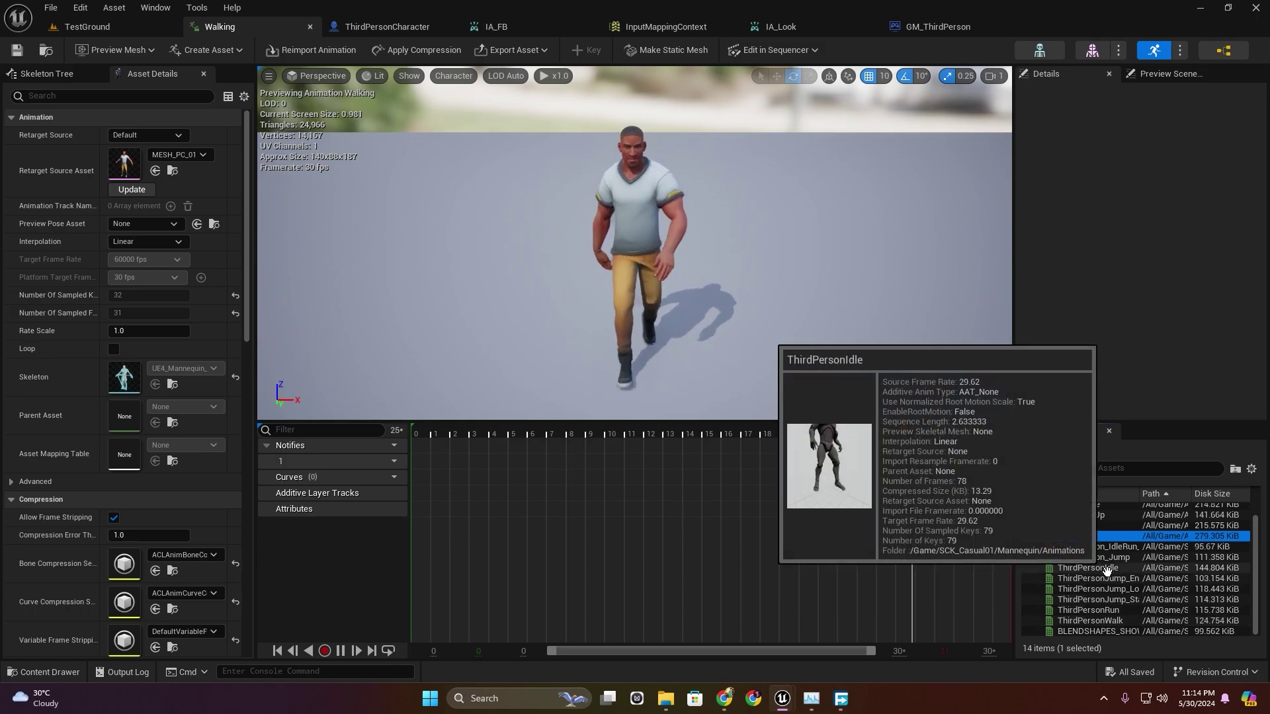
pyautogui.hotkey('ctrl', 'w')
# Create an Animation Blueprint for UE4_Mannequin_Skeleton in the Bluprint folder.
pyautogui.click(45, 672)
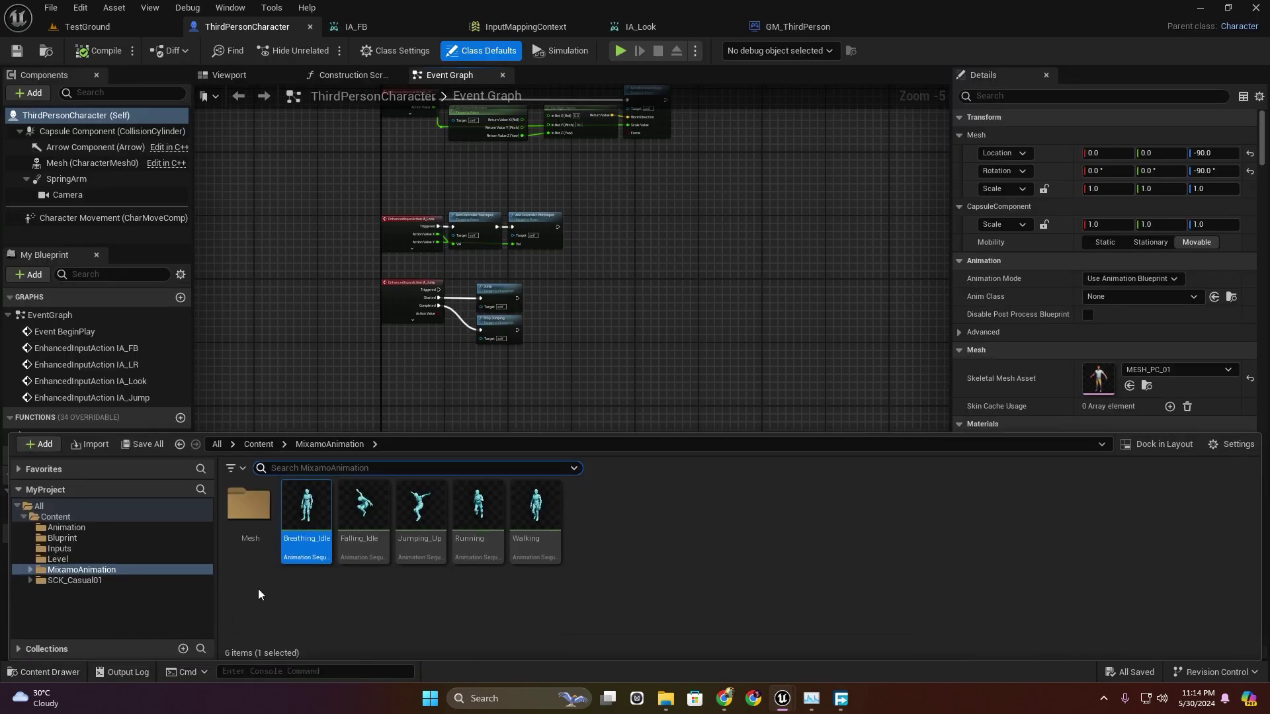
pyautogui.click(82, 525)
pyautogui.click(69, 518)
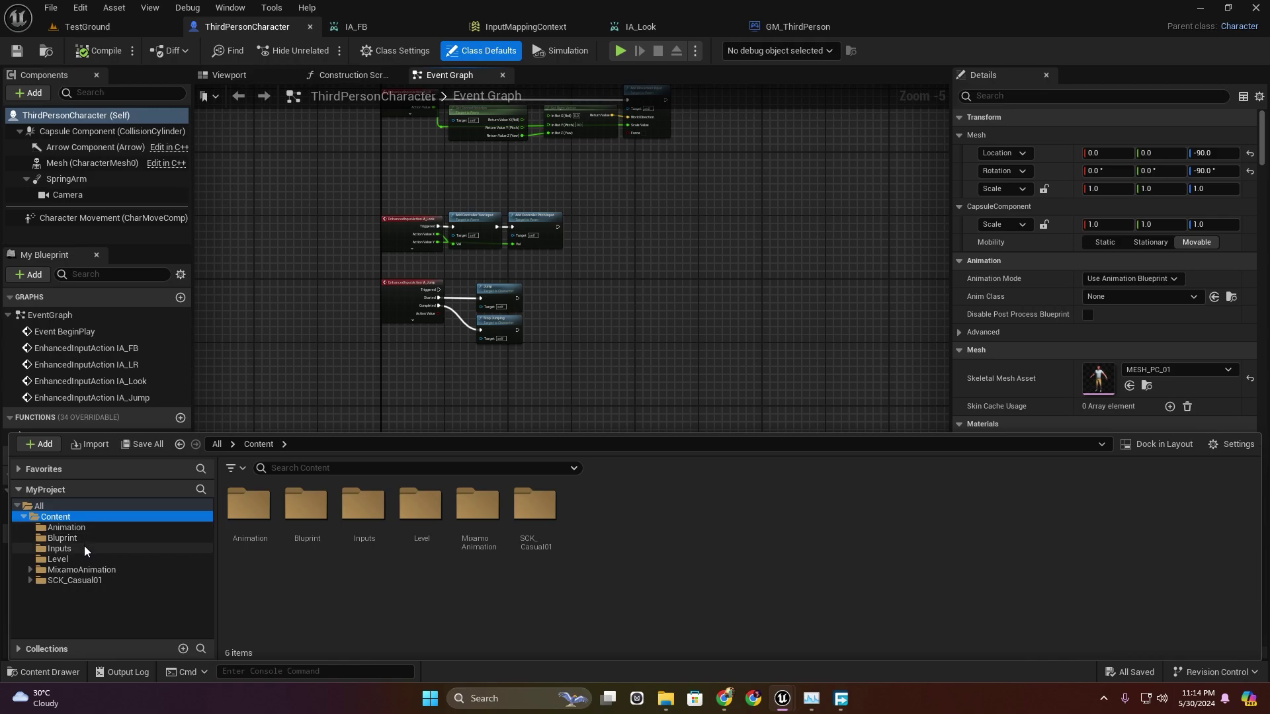
pyautogui.click(62, 538)
pyautogui.rightClick(427, 555)
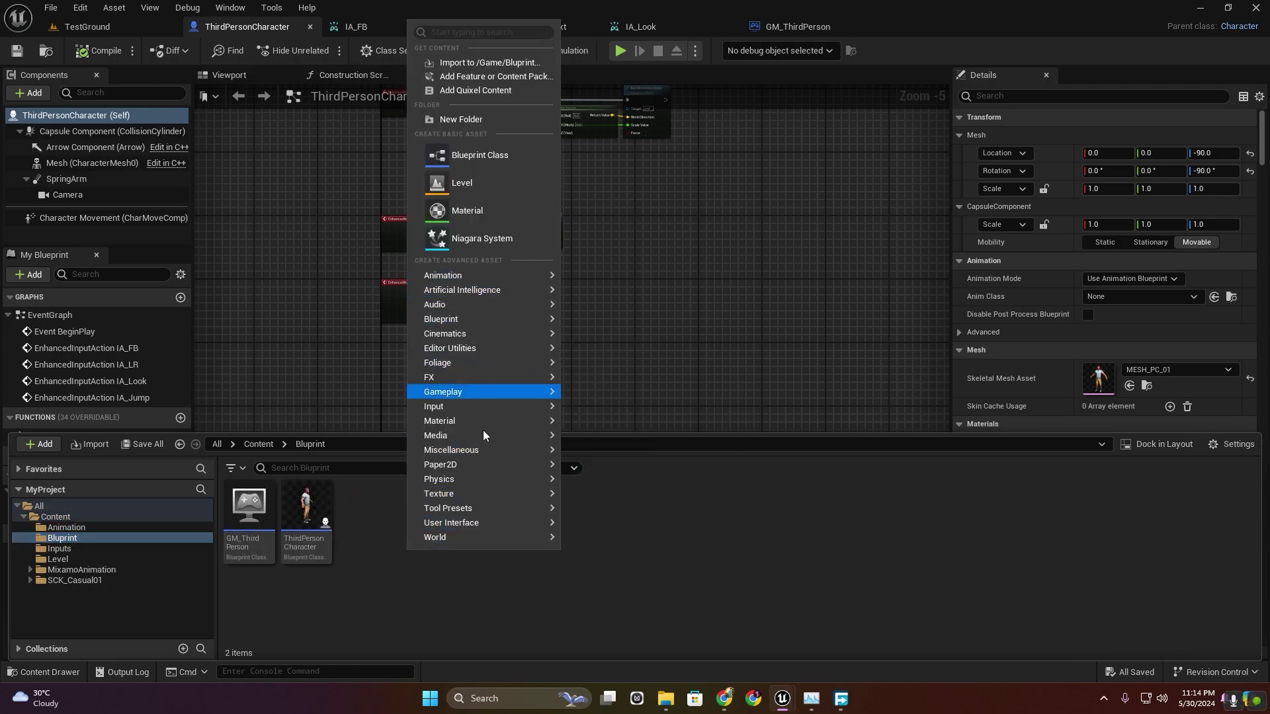
pyautogui.moveTo(457, 280)
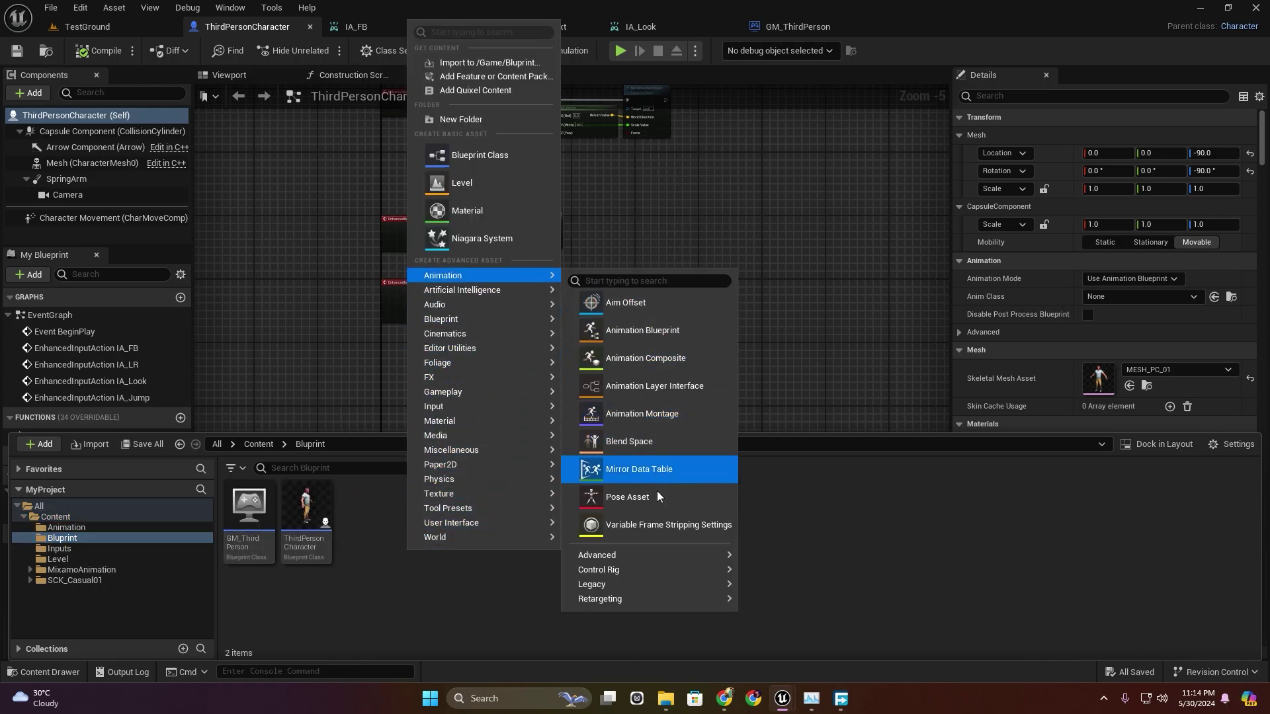
pyautogui.click(641, 337)
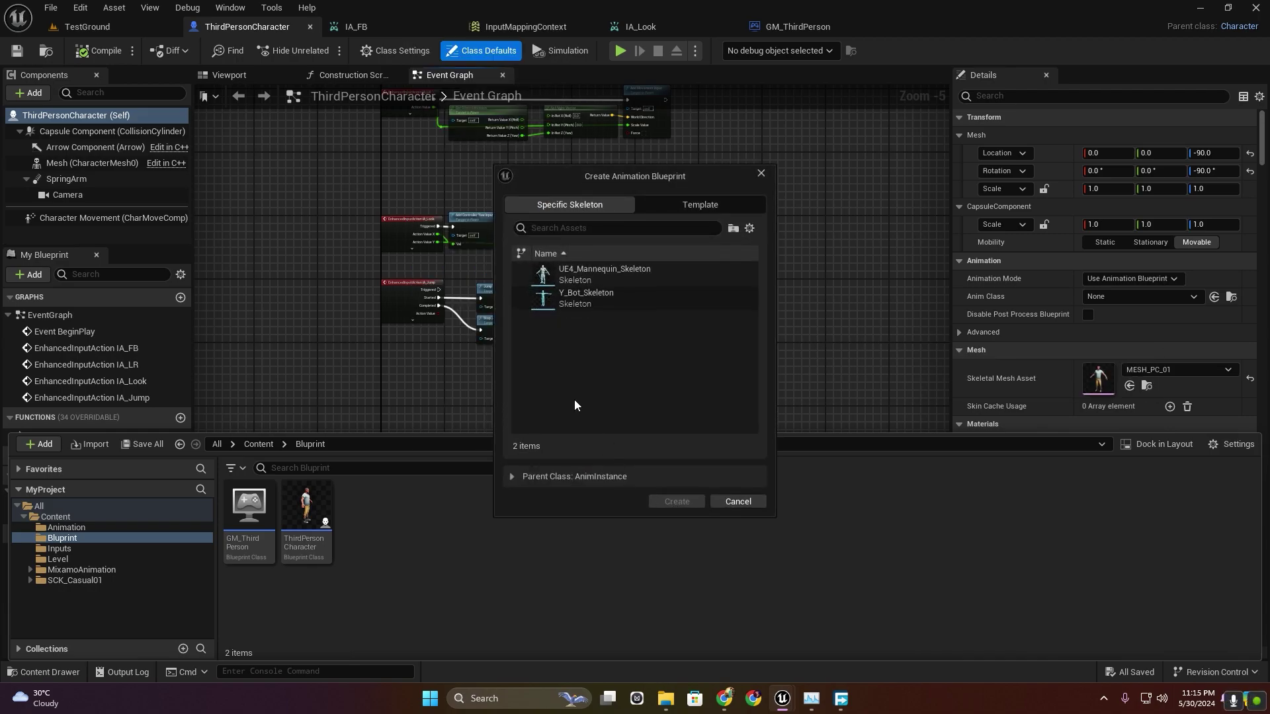
pyautogui.click(637, 283)
pyautogui.click(676, 500)
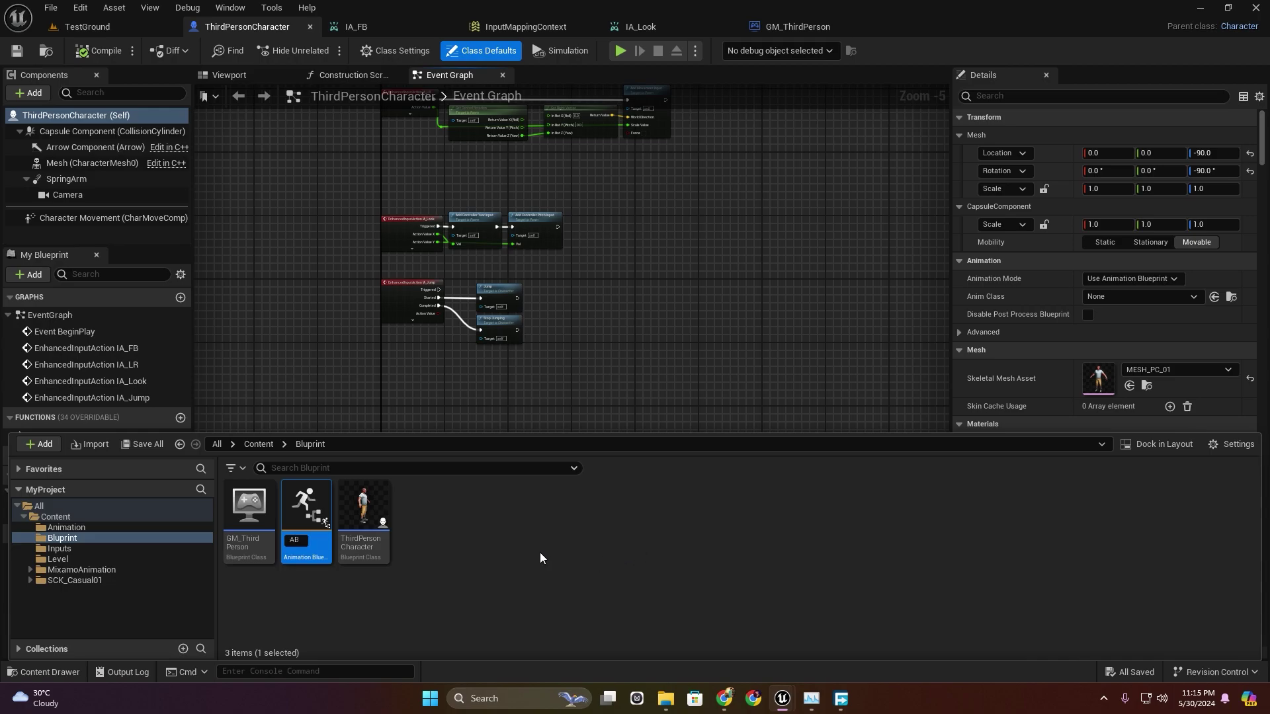
# Name the new Animation Blueprint ABP_ThirdPerson and save it.
pyautogui.write('ABP_ThirdPerson')
pyautogui.press('Return')
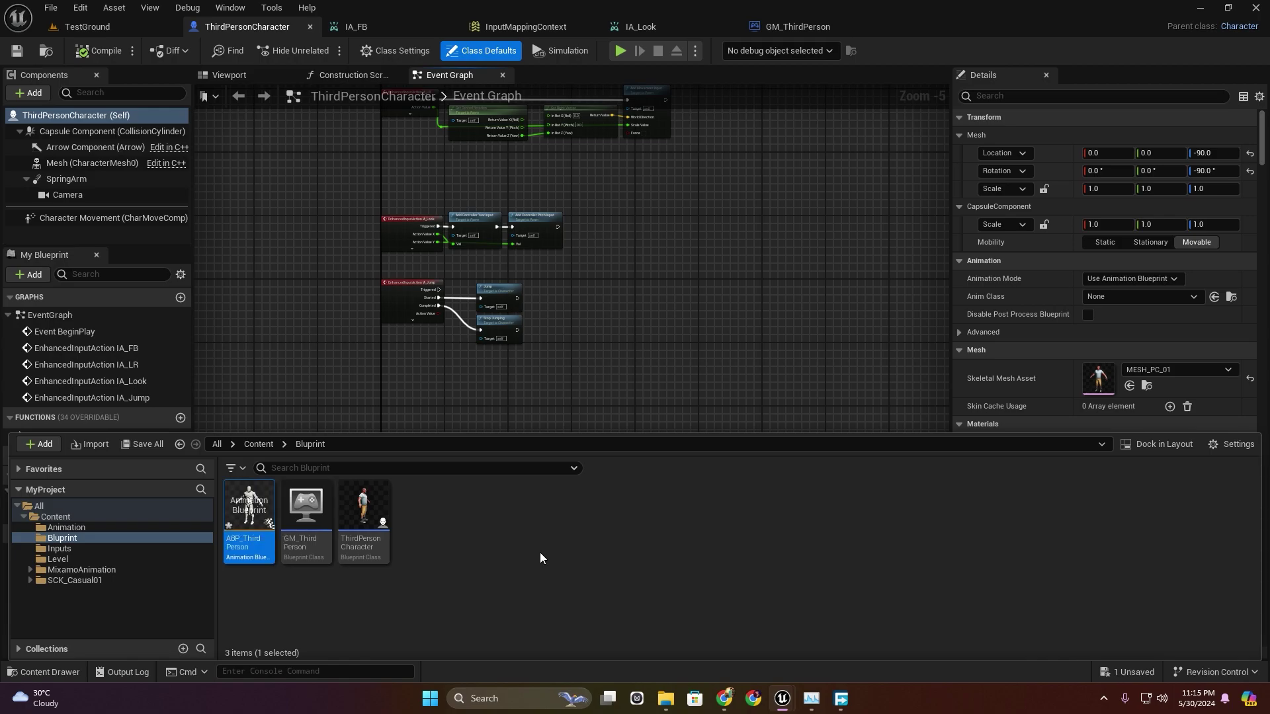
pyautogui.hotkey('ctrl', 's')
pyautogui.click(364, 506)
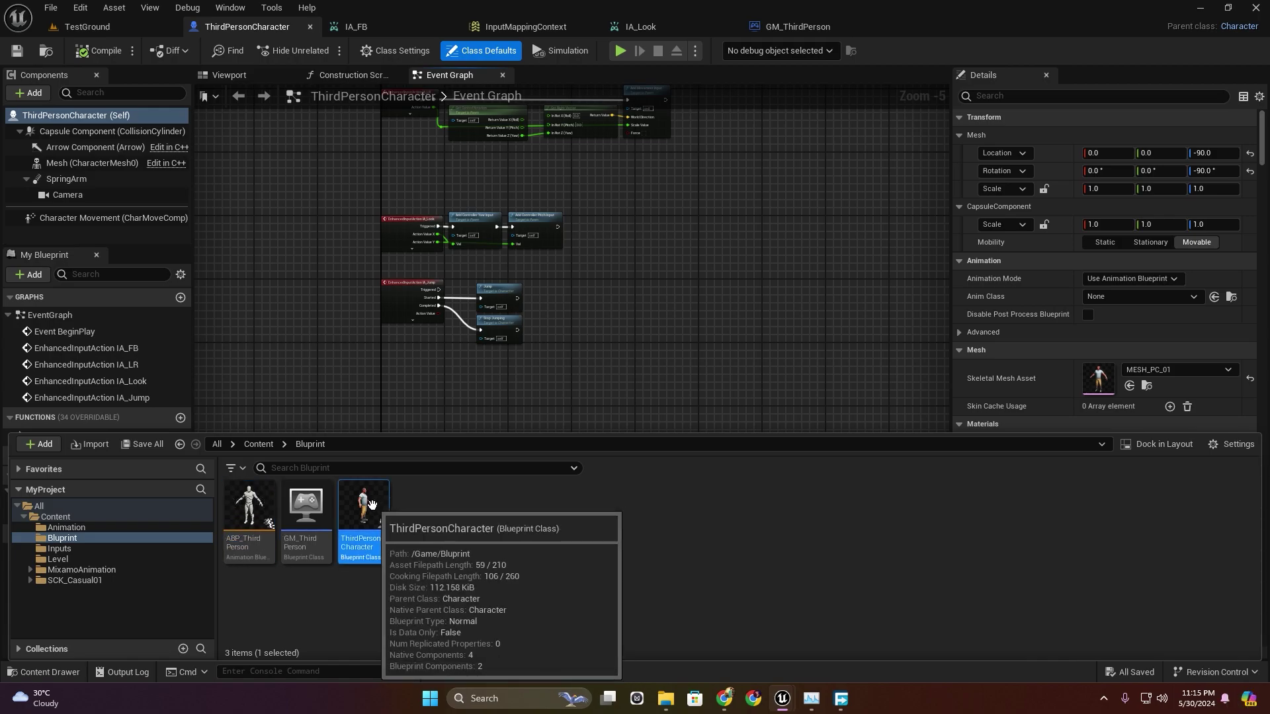
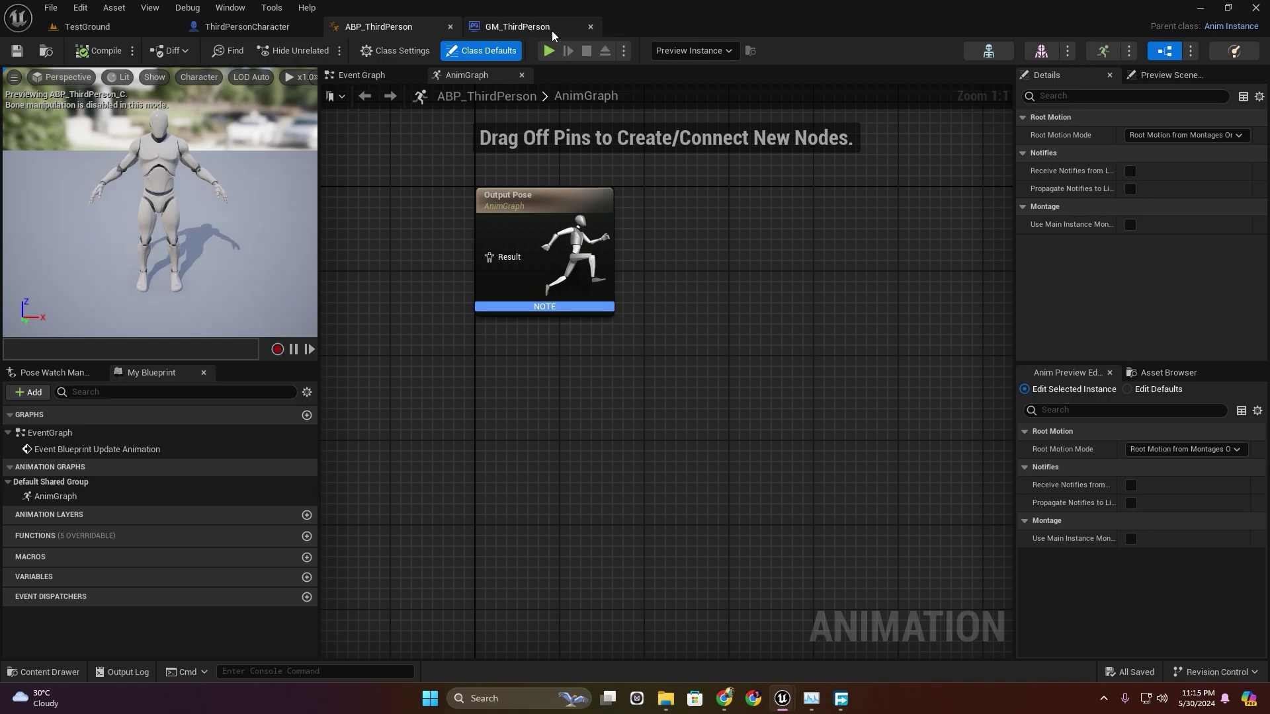
# Add a State Machine feeding the Output Pose in ABP_ThirdPerson's AnimGraph, open its graph and compile the blueprint.
pyautogui.click(591, 26)
pyautogui.moveTo(393, 274); pyautogui.dragTo(636, 359, button='right')
pyautogui.moveTo(732, 339); pyautogui.dragTo(549, 360)
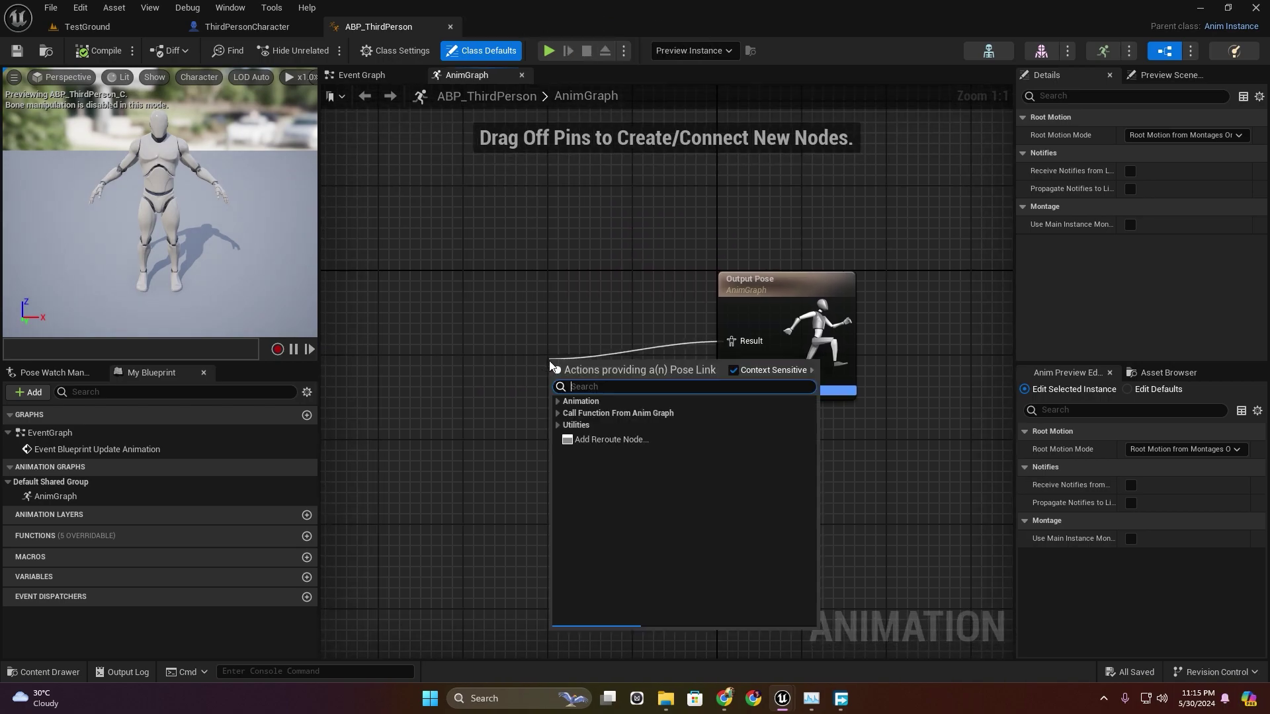
pyautogui.write('state')
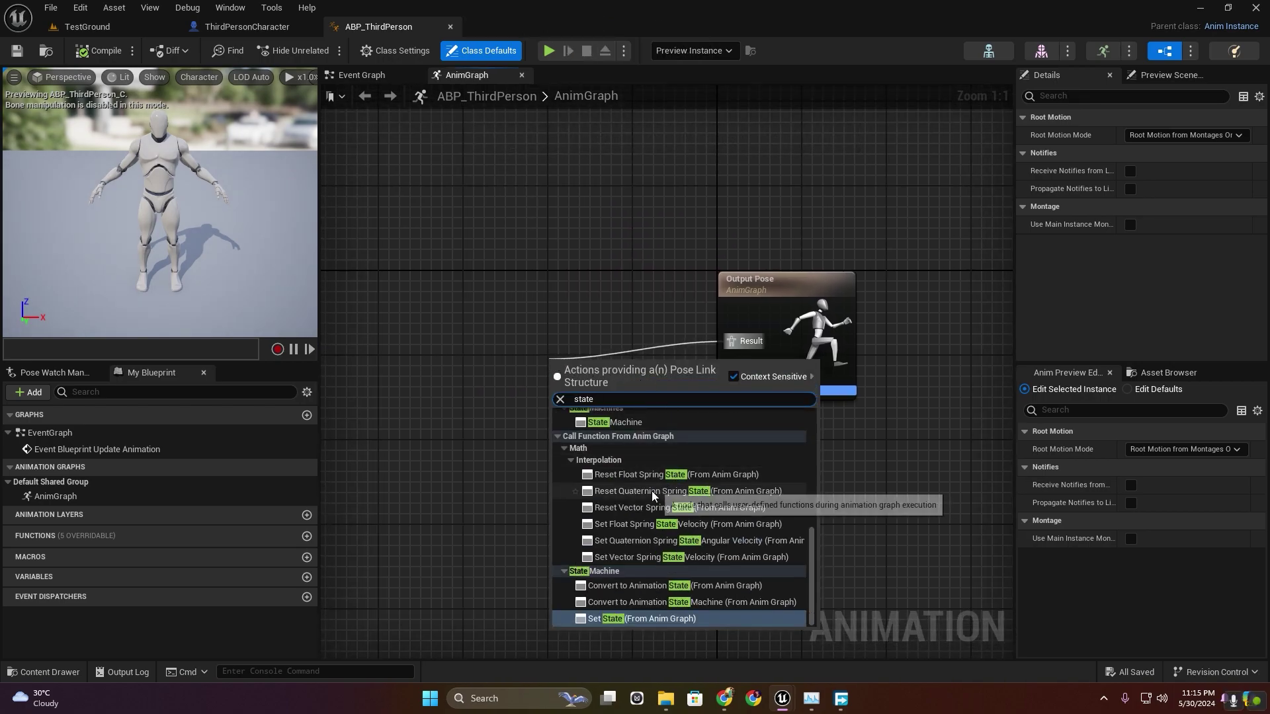
pyautogui.click(619, 422)
pyautogui.click(613, 395)
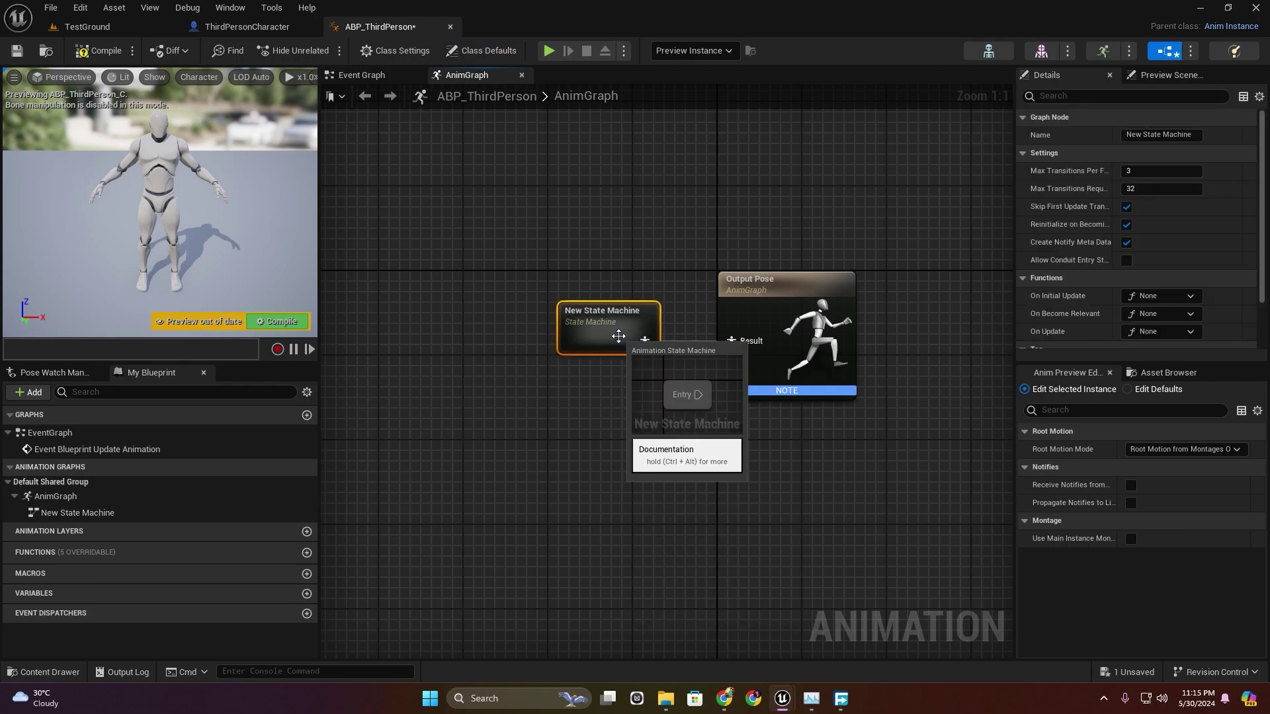
pyautogui.doubleClick(612, 395)
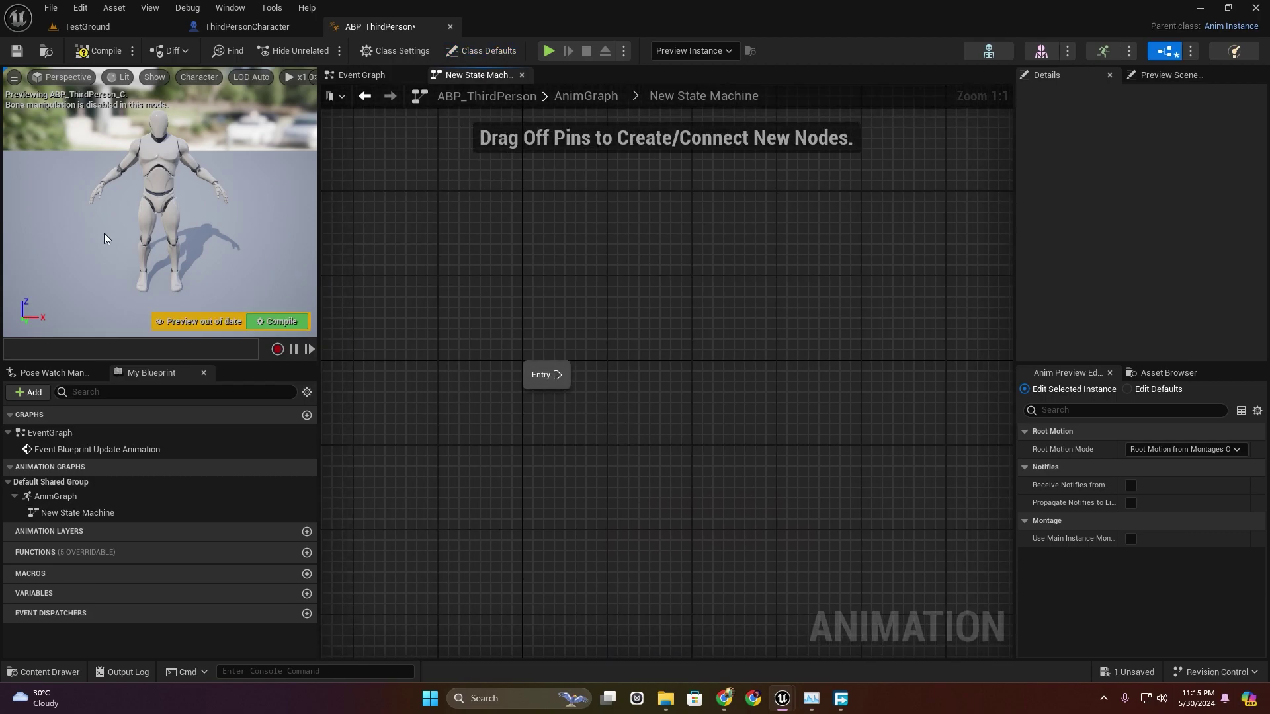
pyautogui.click(96, 48)
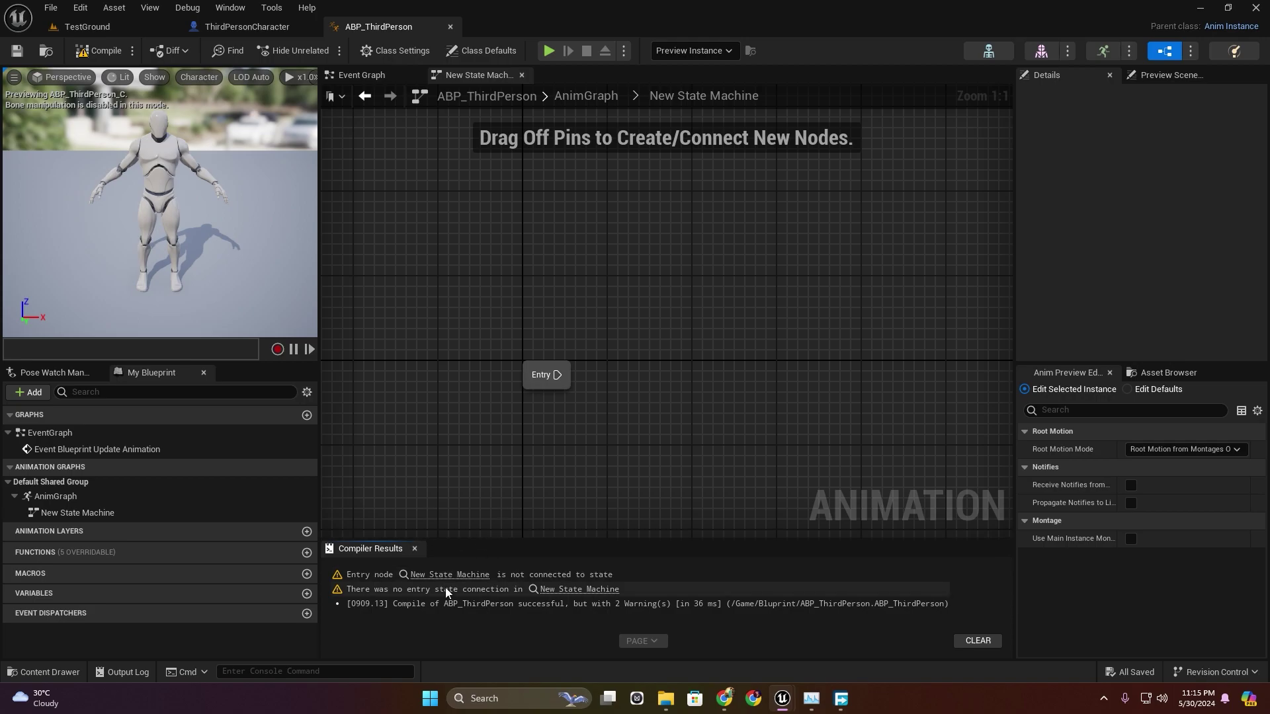
# Create a legacy Blend Space 1D for UE4_Mannequin_Skeleton in the Bluprint folder.
pyautogui.click(44, 672)
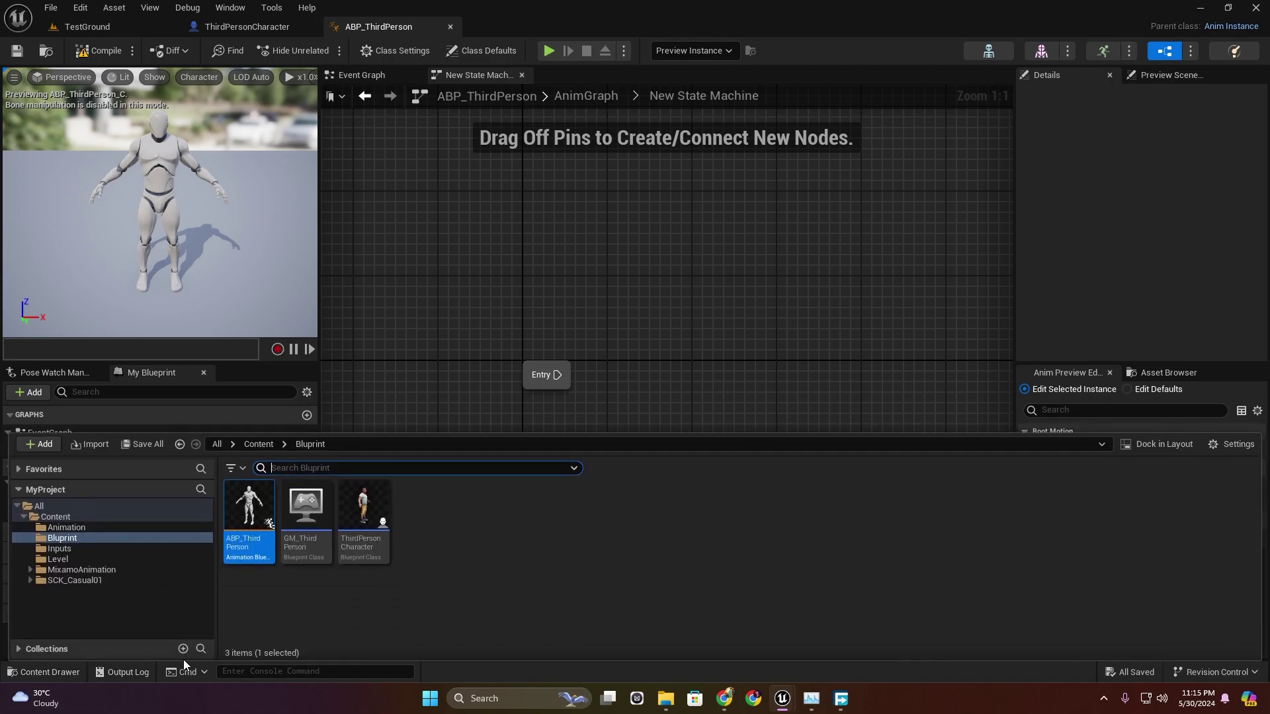
pyautogui.rightClick(457, 514)
pyautogui.moveTo(520, 405)
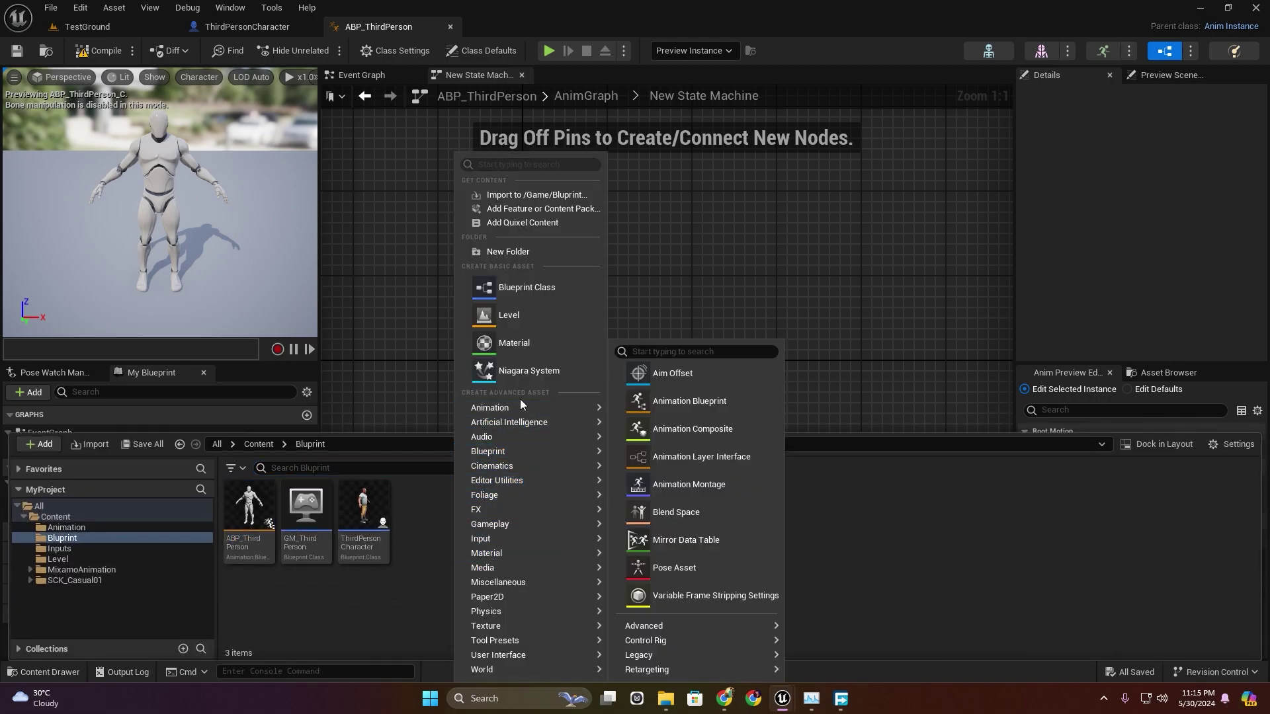
pyautogui.moveTo(662, 670)
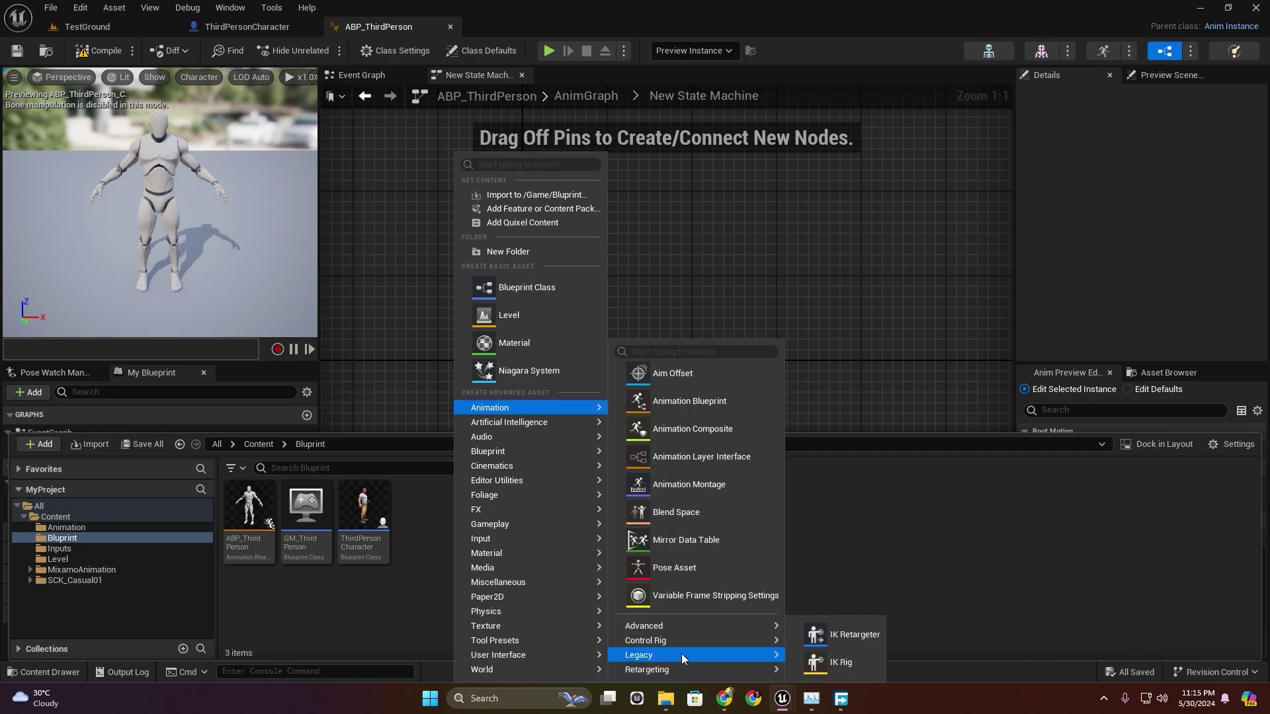
pyautogui.moveTo(702, 656)
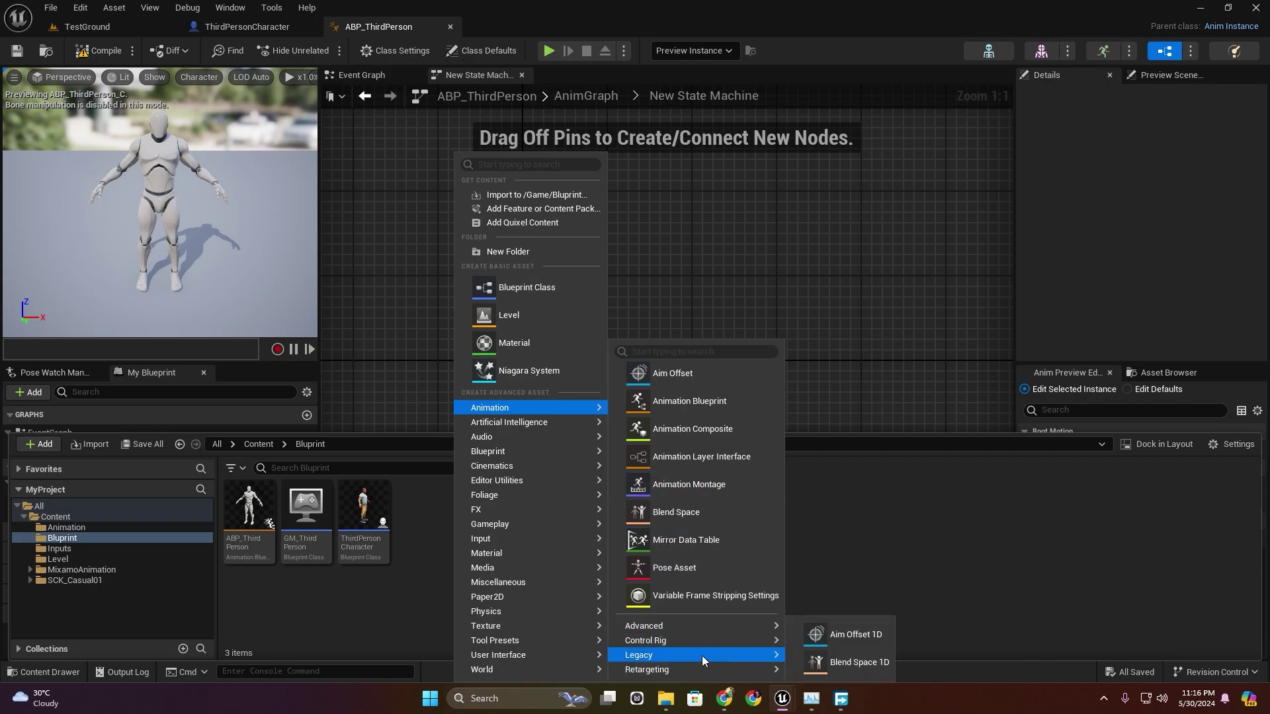
pyautogui.click(859, 662)
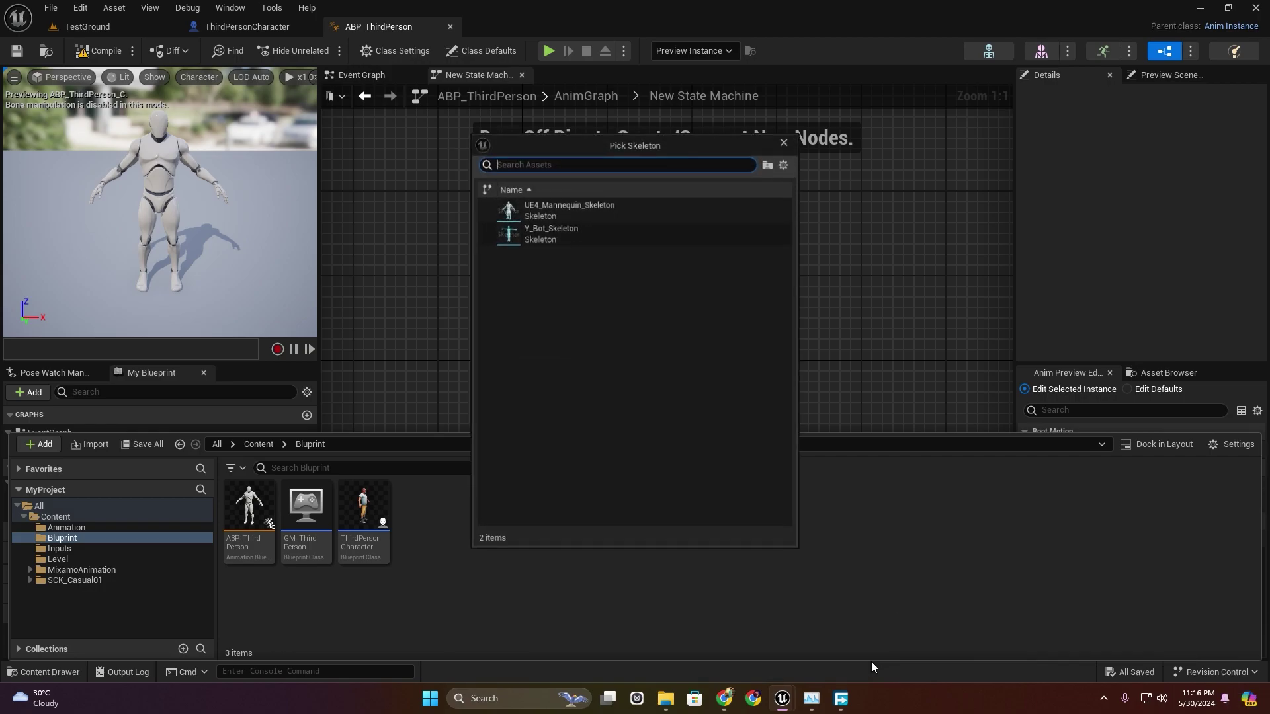
pyautogui.click(602, 214)
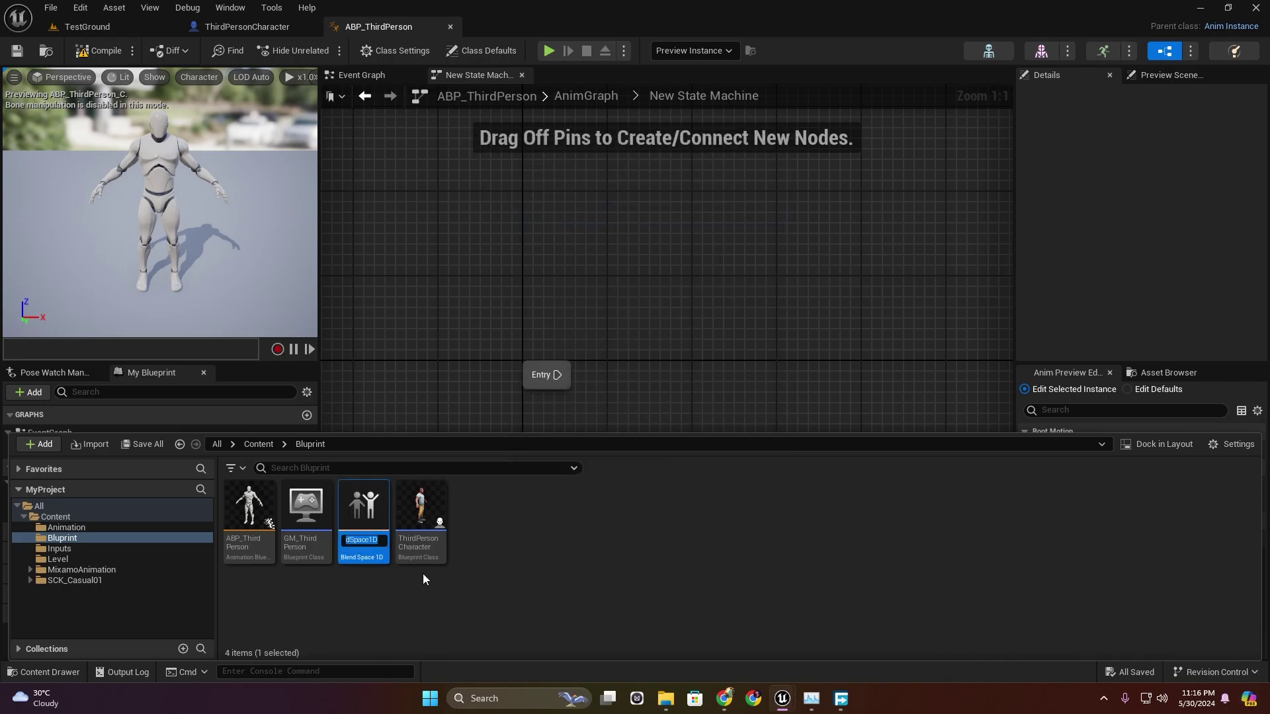
# Name the new blend space IdleRun and open it for editing.
pyautogui.press('BackSpace')
pyautogui.write('Idle')
pyautogui.write('/')
pyautogui.press('BackSpace')
pyautogui.write('/Run')
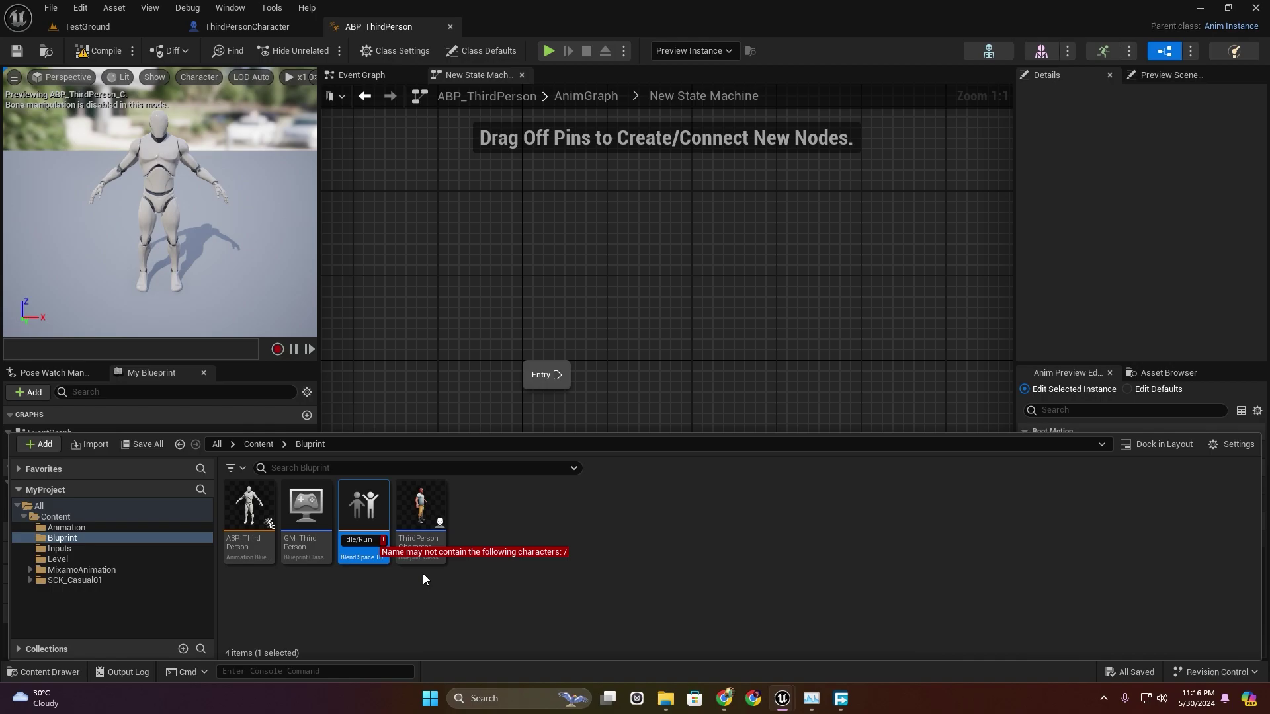
pyautogui.press('BackSpace')
pyautogui.press('Return')
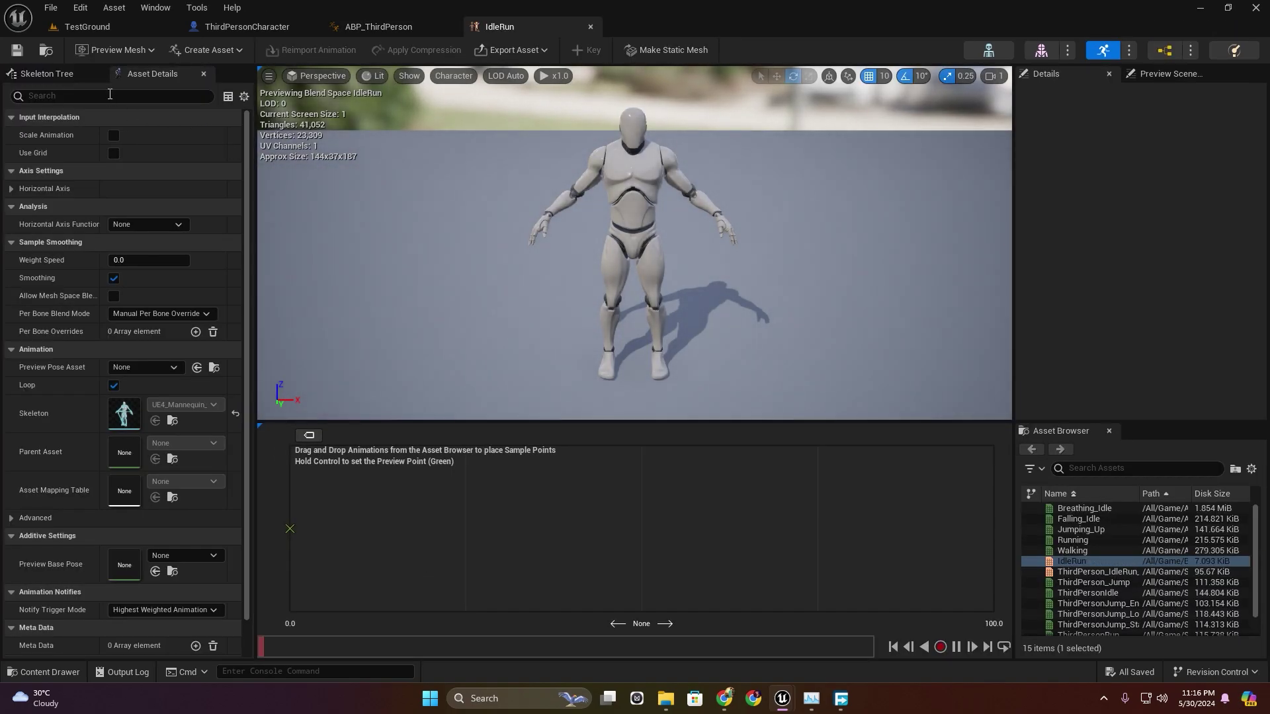
# Name the blend space's horizontal axis Speed, set its maximum axis value to 600 and save.
pyautogui.click(152, 74)
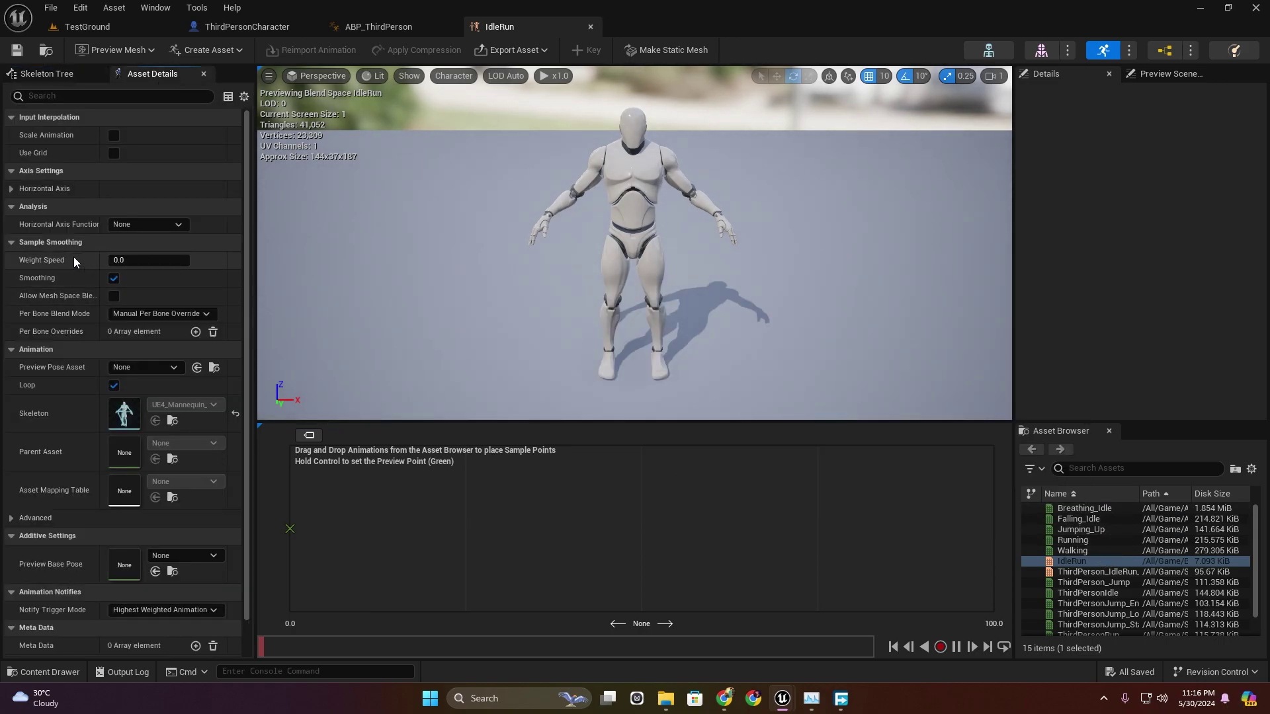
pyautogui.click(13, 191)
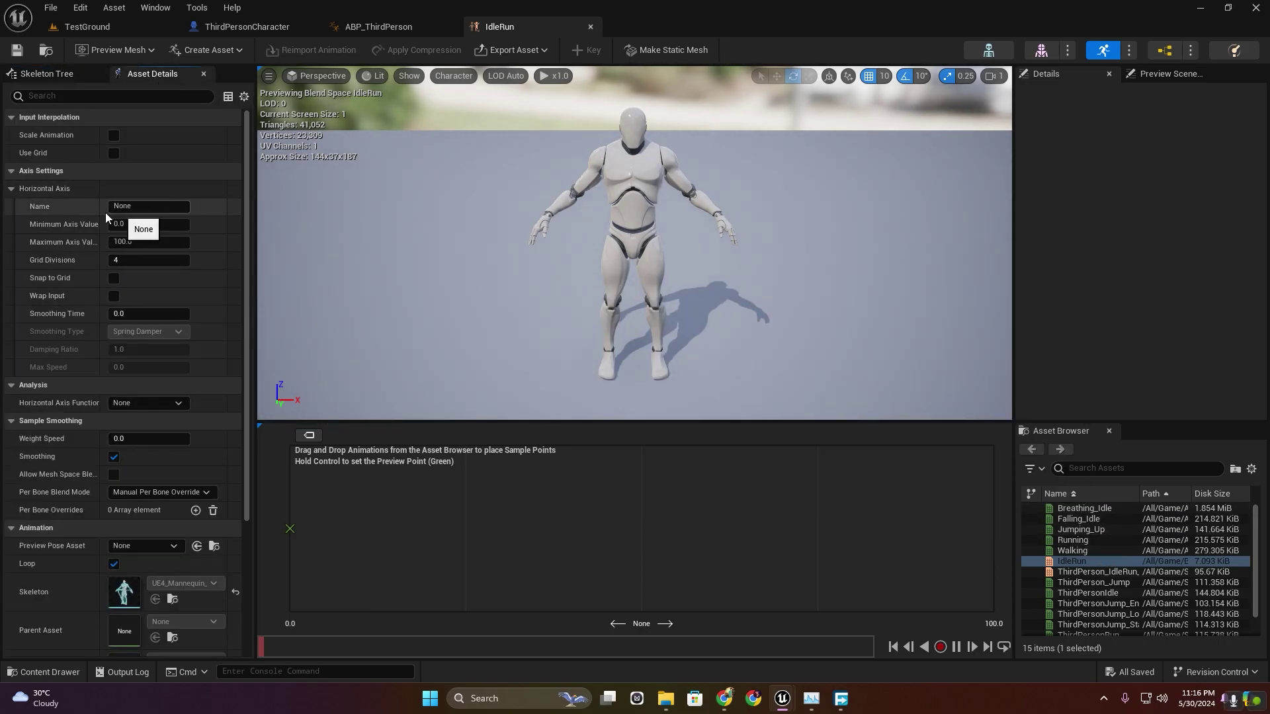
pyautogui.write('S')
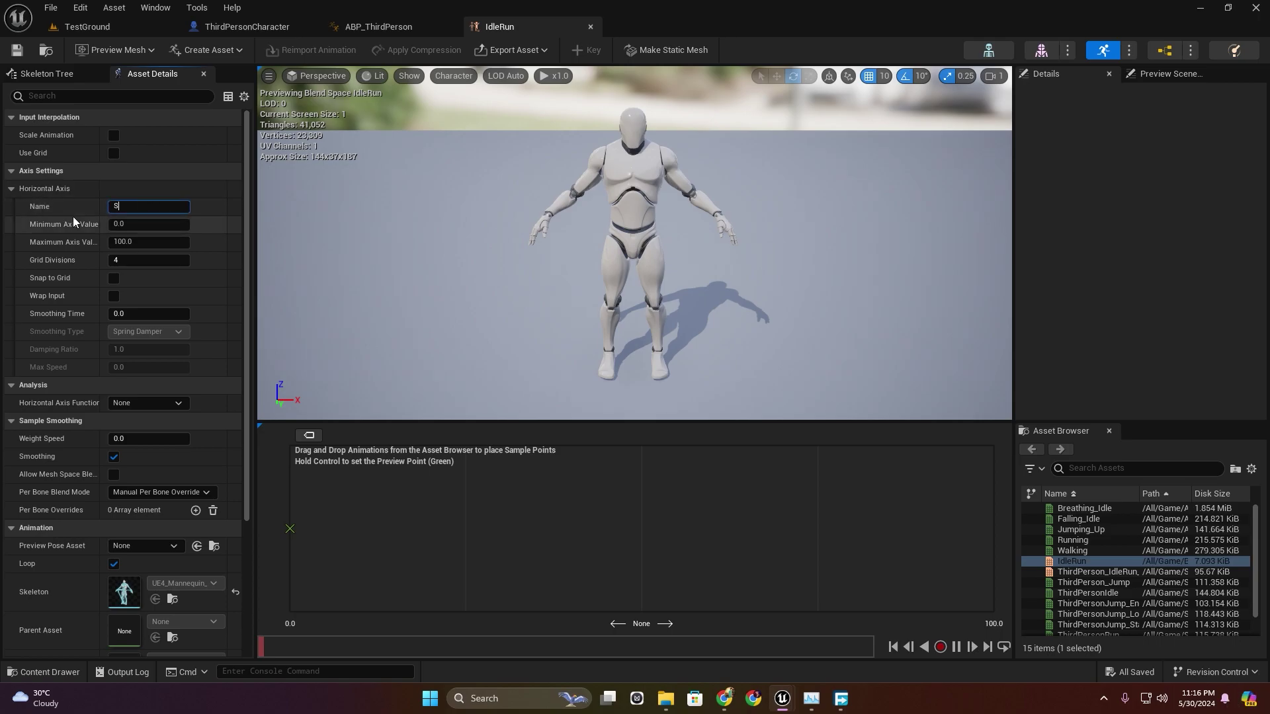
pyautogui.write('peed')
pyautogui.click(152, 243)
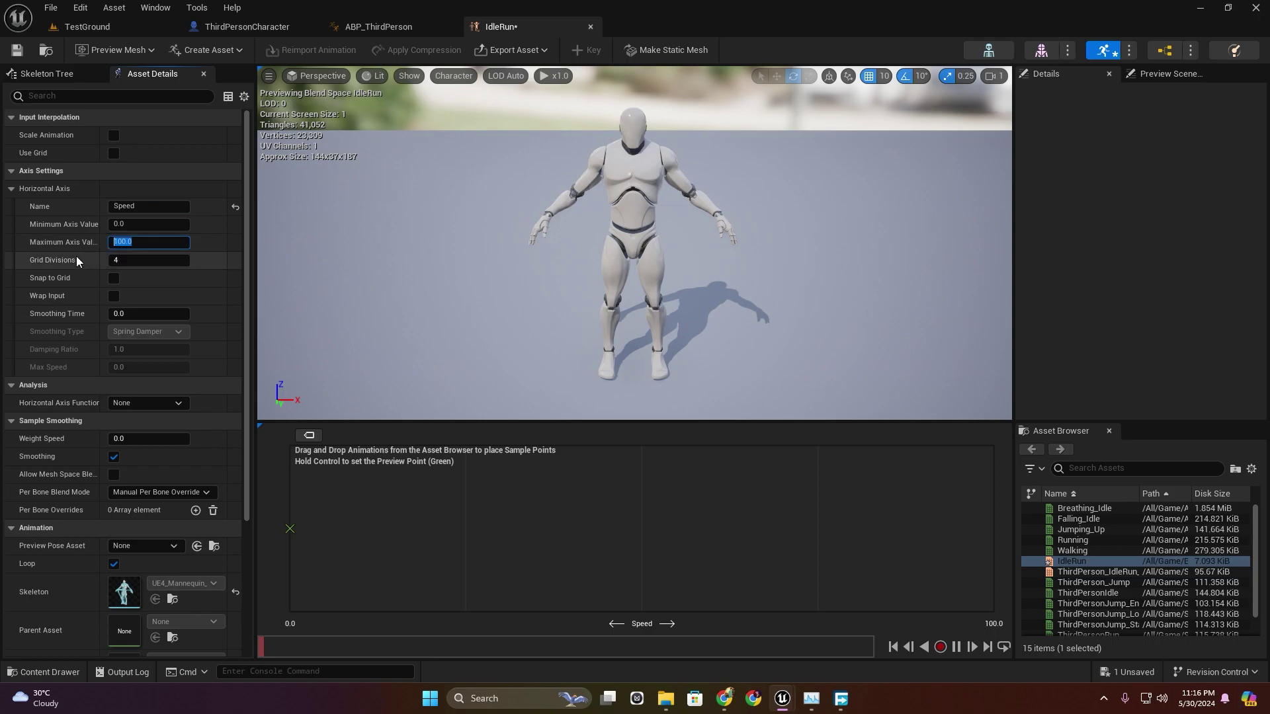
pyautogui.write('600')
pyautogui.press('Return')
pyautogui.hotkey('ctrl', 's')
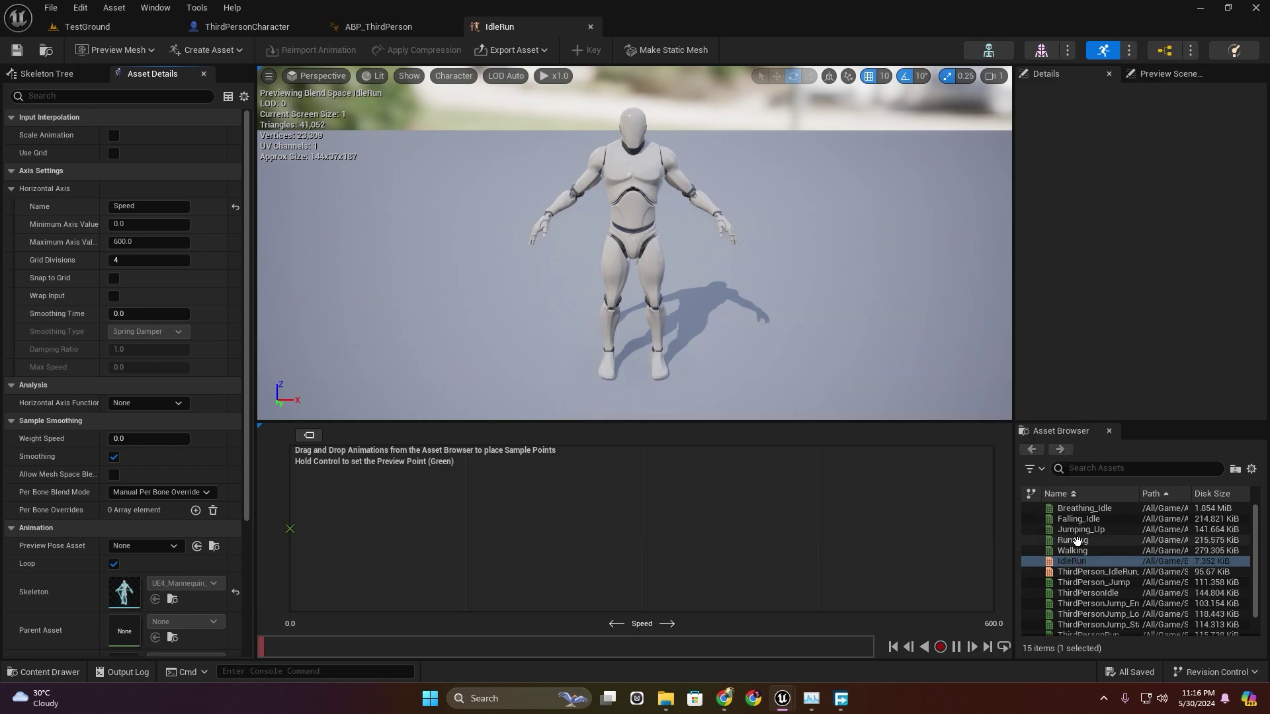
# Place Breathing_Idle at Speed 0, Walking at 150 and Running at 500 as blend samples, and preview the blend along the axis.
pyautogui.moveTo(1084, 508); pyautogui.dragTo(289, 546)
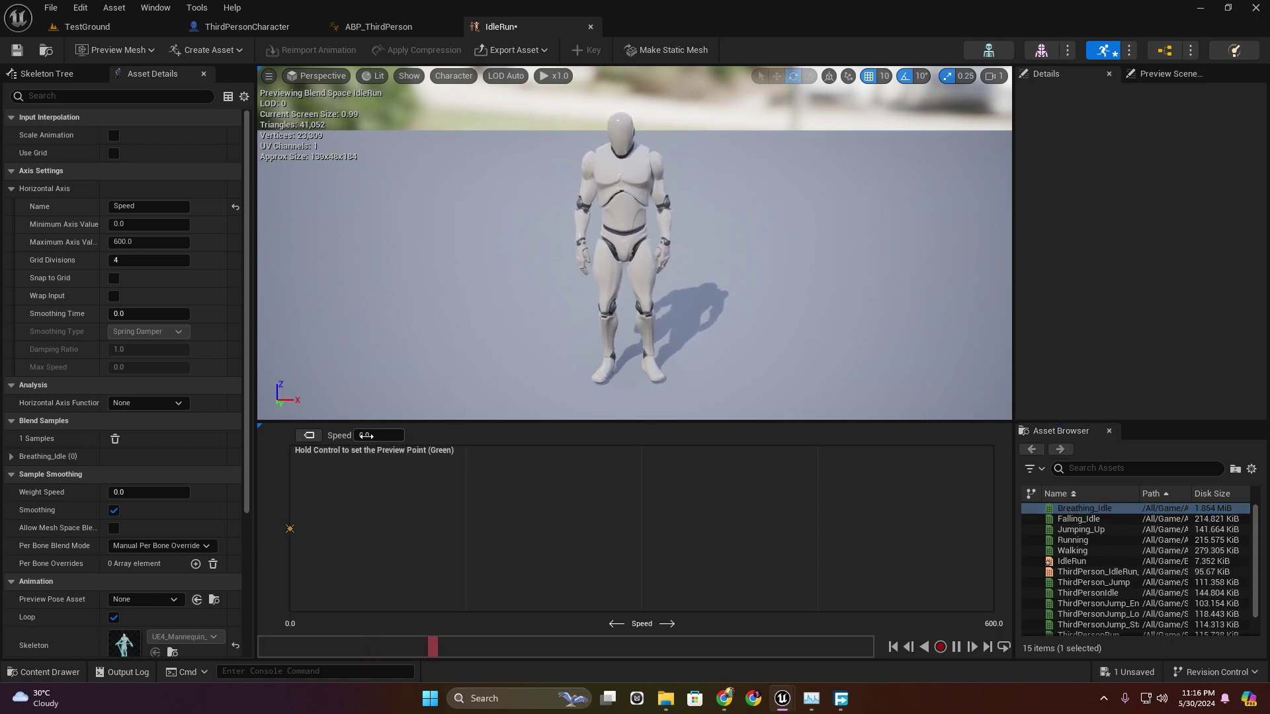
pyautogui.moveTo(1072, 550); pyautogui.dragTo(451, 528)
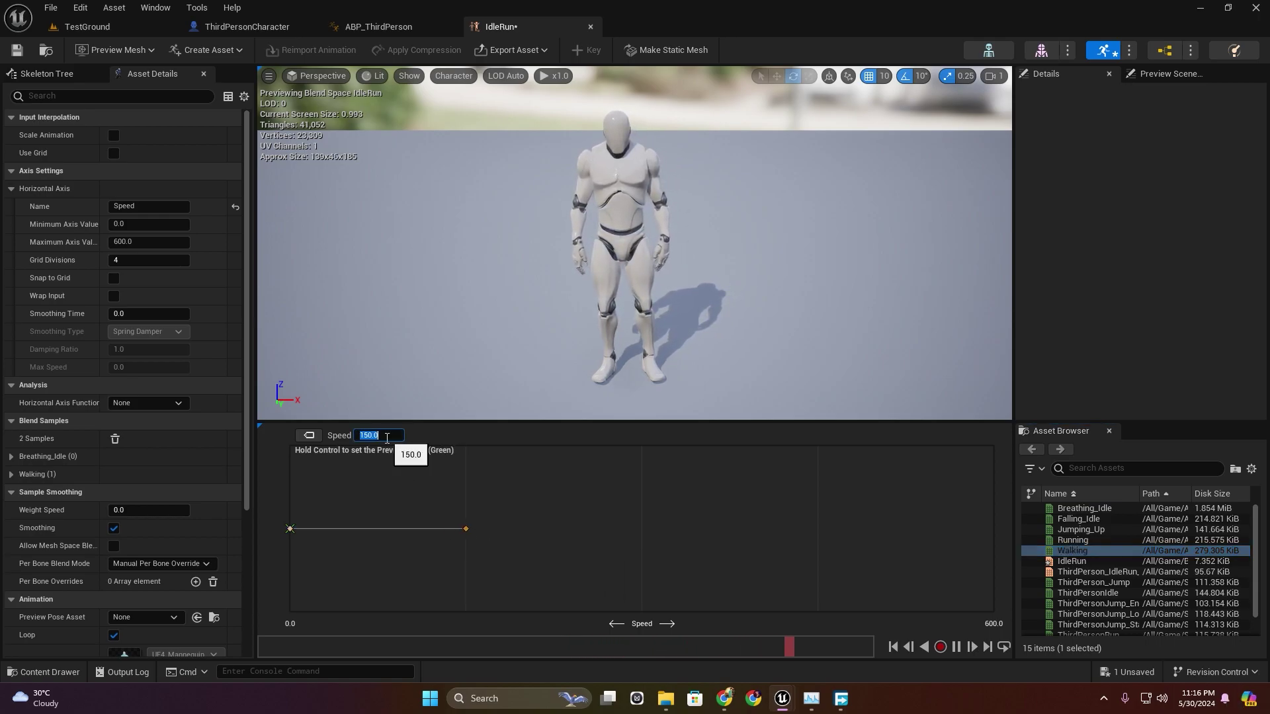
pyautogui.moveTo(1076, 540); pyautogui.dragTo(794, 530)
pyautogui.click(796, 529)
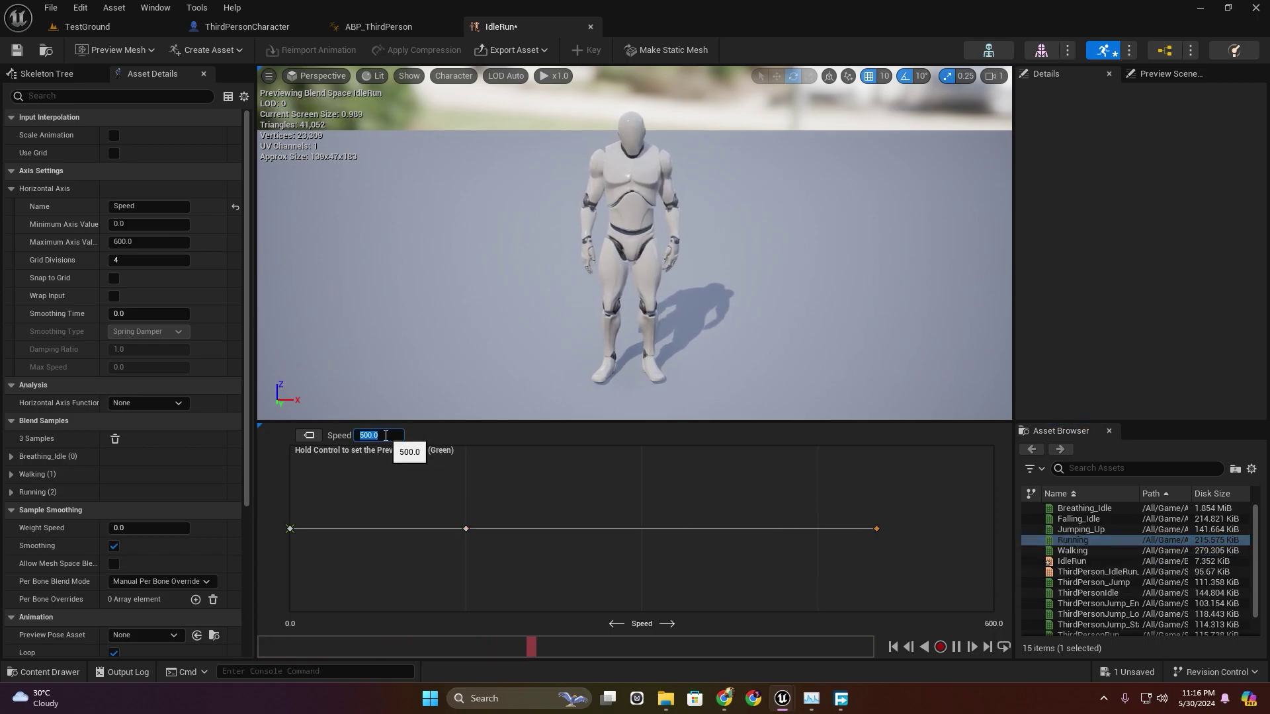
pyautogui.keyDown('ctrl'); pyautogui.moveTo(273, 528); pyautogui.dragTo(577, 529); pyautogui.keyUp('ctrl')
# Set the blend space's sample smoothing Weight Speed to 5 and save IdleRun.
pyautogui.click(112, 528)
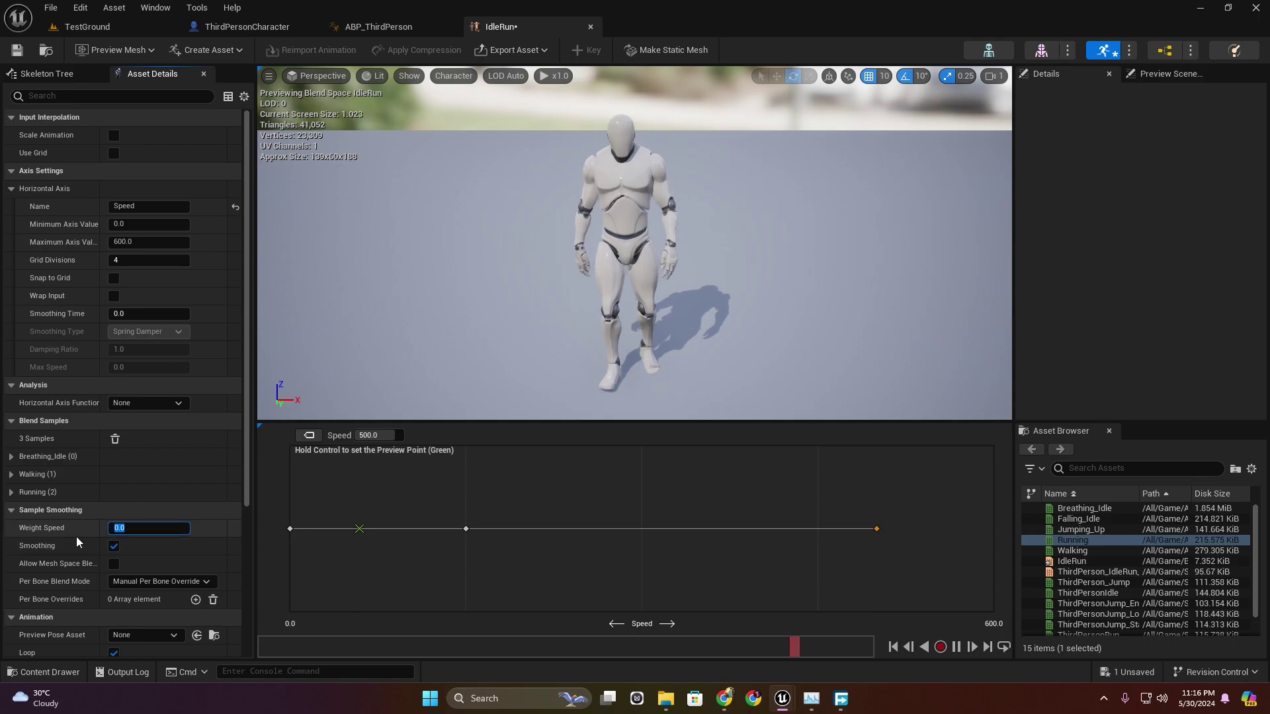
pyautogui.write('5')
pyautogui.press('Return')
pyautogui.hotkey('ctrl', 's')
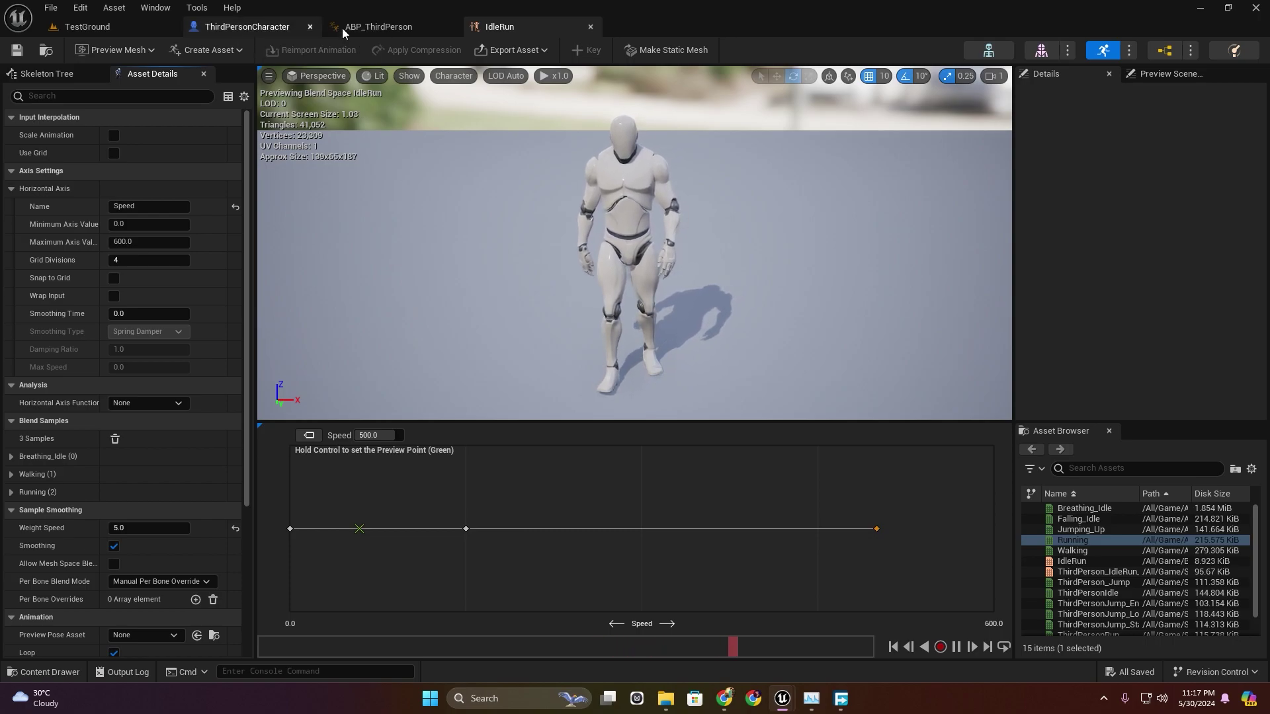
# Add the IdleRun blend space as a state connected to Entry in ABP_ThirdPerson's state machine.
pyautogui.click(374, 27)
pyautogui.click(1174, 372)
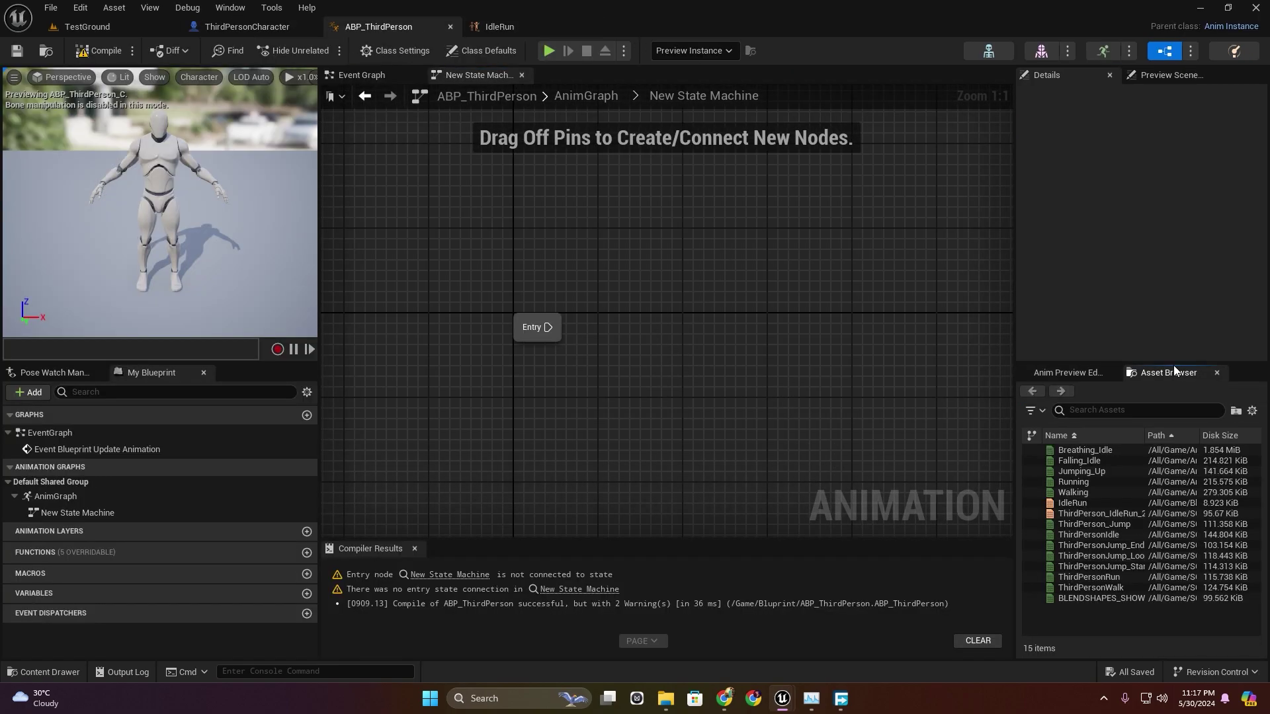
pyautogui.moveTo(1073, 503); pyautogui.dragTo(595, 313)
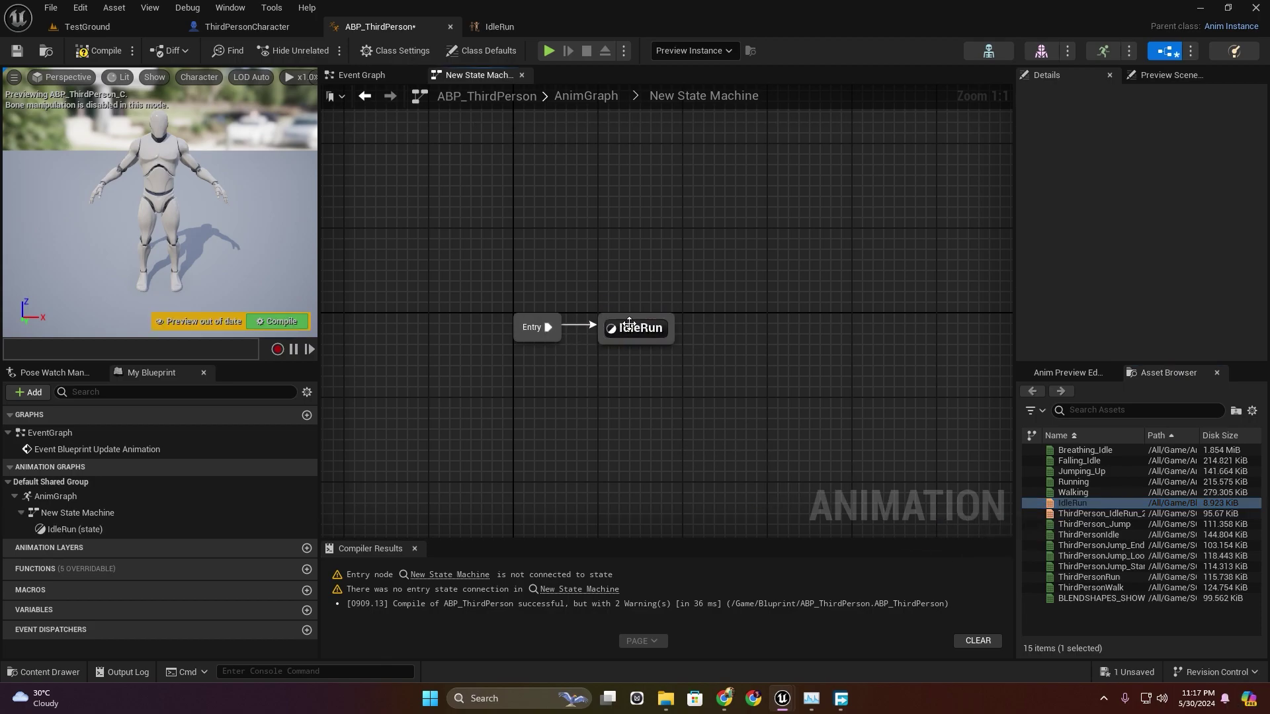
# Promote the Speed input of the IdleRun blendspace player to a variable inside the IdleRun state and compile.
pyautogui.doubleClick(629, 323)
pyautogui.click(623, 300)
pyautogui.rightClick(602, 303)
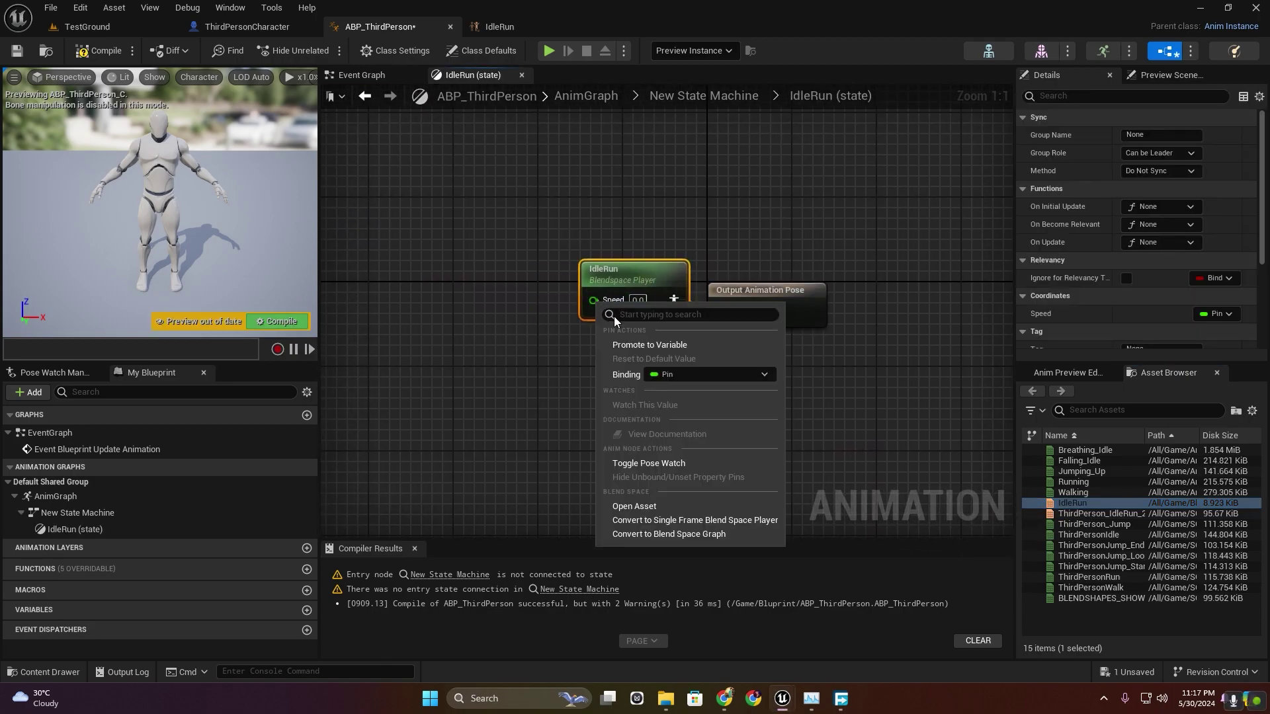
pyautogui.click(649, 344)
pyautogui.click(280, 322)
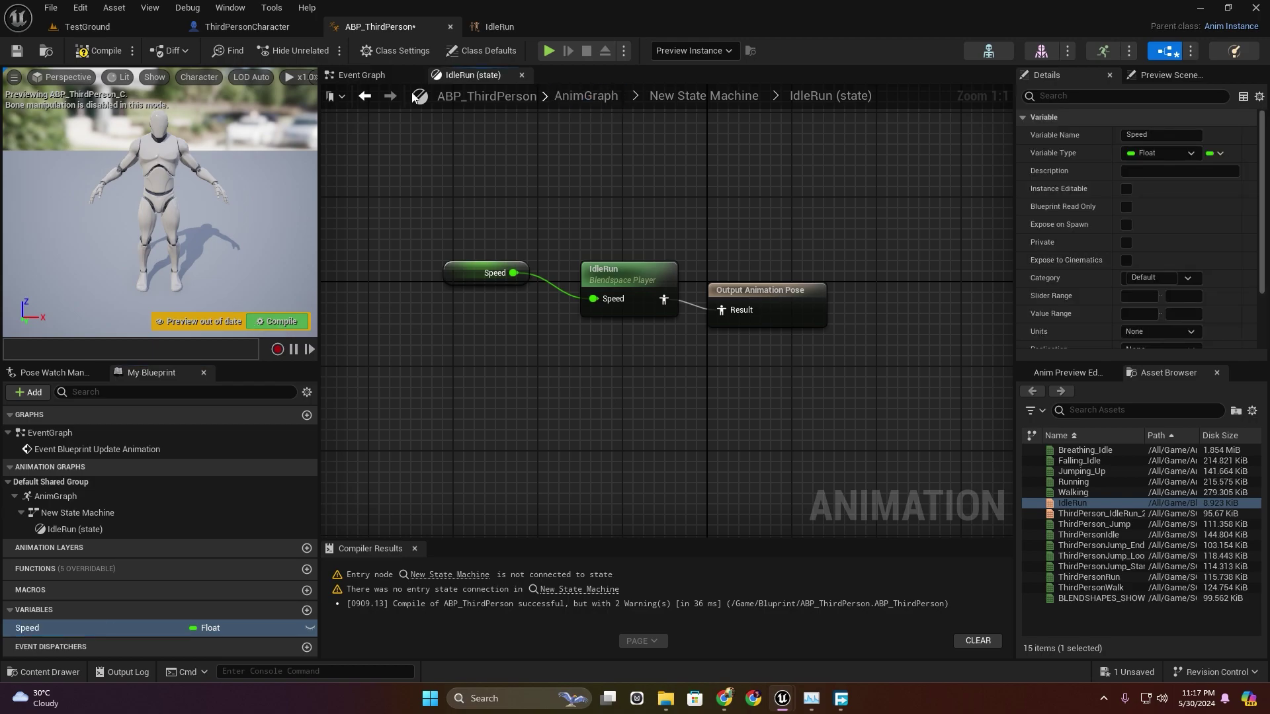
pyautogui.click(285, 321)
# Add a Get Velocity node fed by Try Get Pawn Owner's return value in the Event Graph.
pyautogui.click(380, 75)
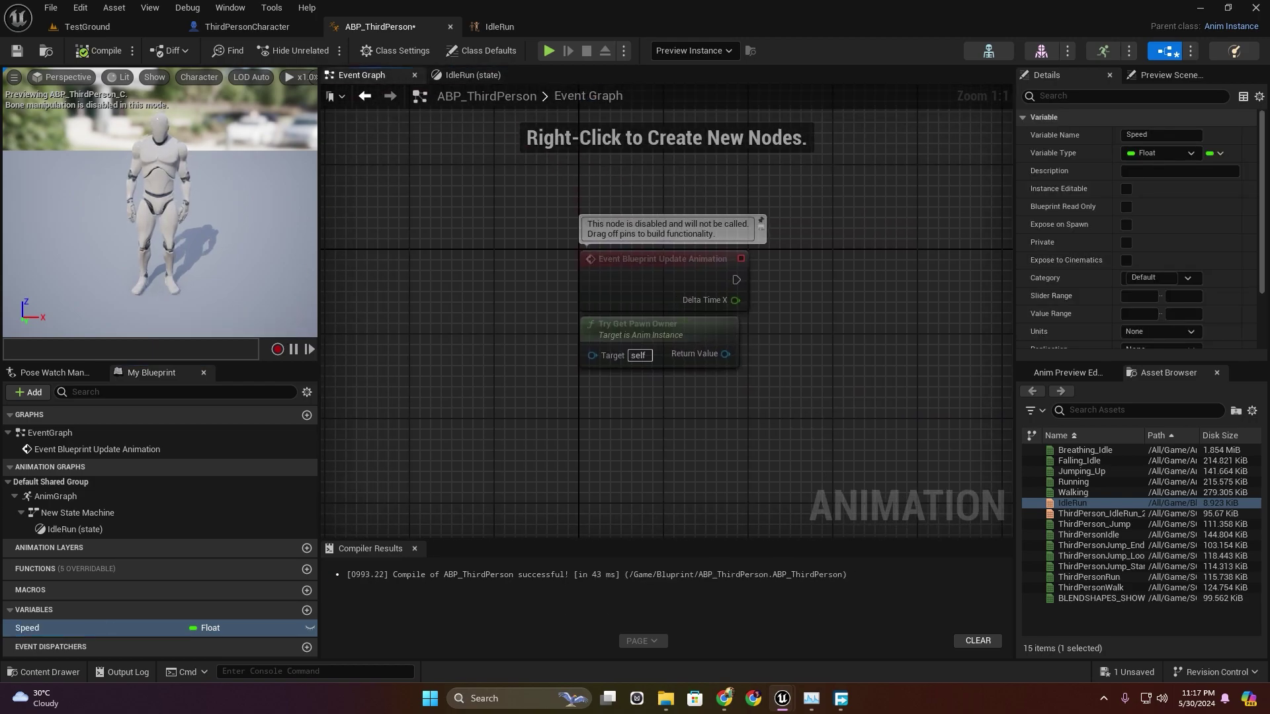
pyautogui.moveTo(605, 393); pyautogui.dragTo(643, 368, button='right')
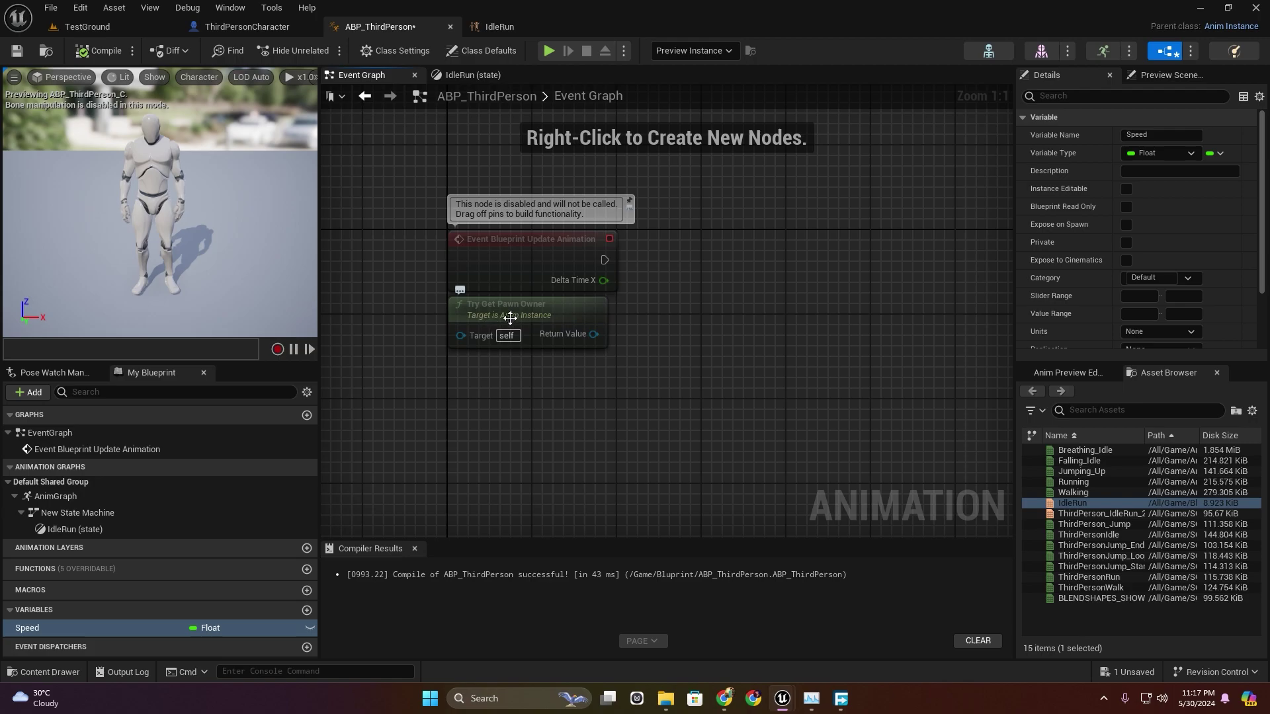
pyautogui.moveTo(595, 334); pyautogui.dragTo(610, 401)
pyautogui.write('g')
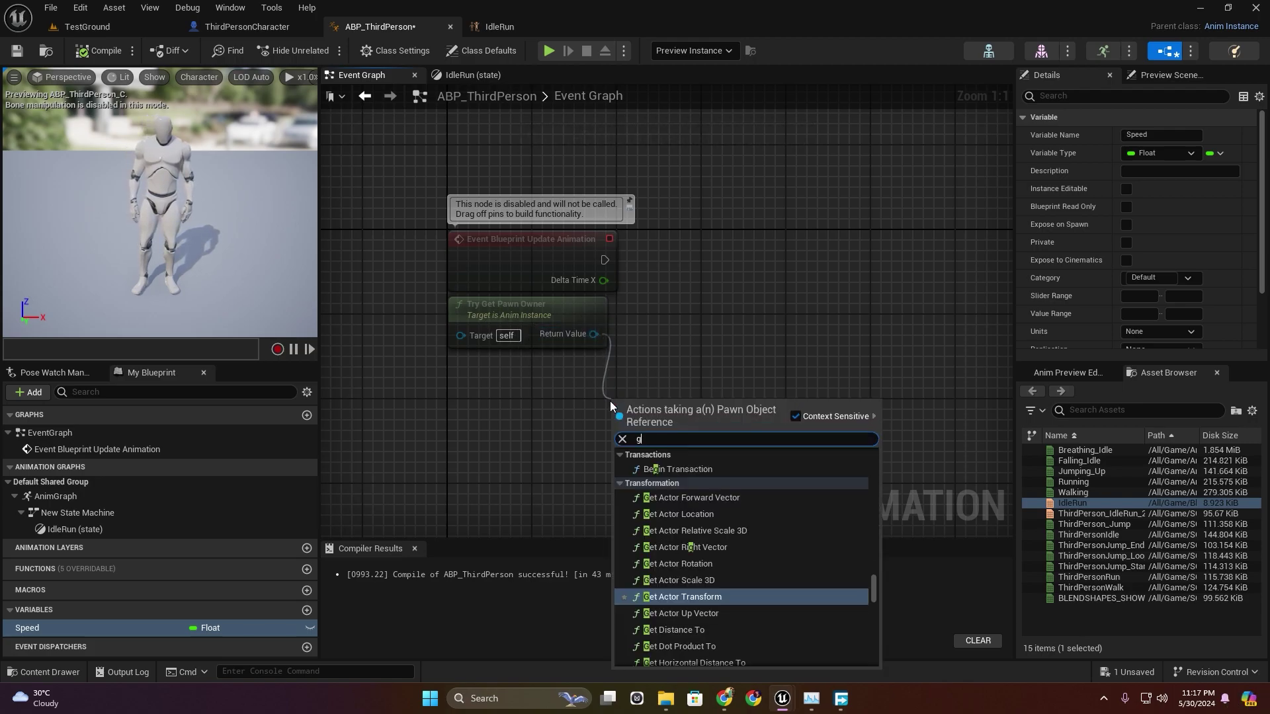
pyautogui.write('et velocity')
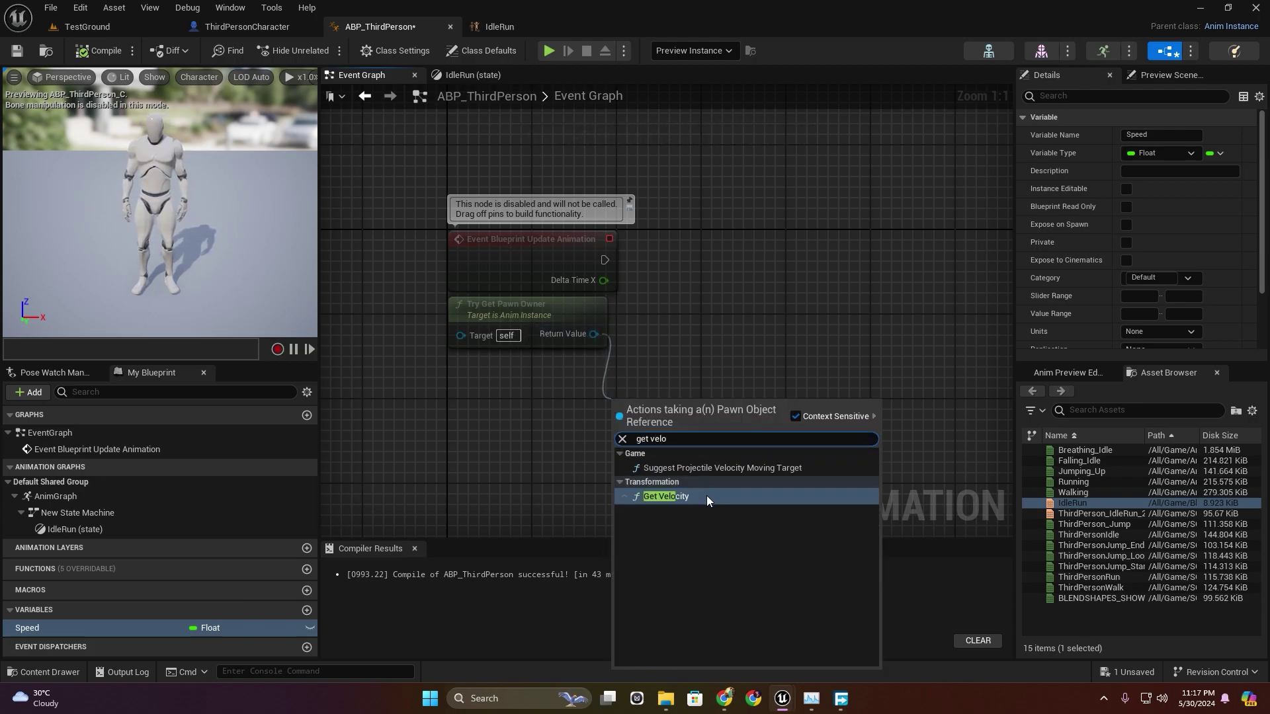
pyautogui.click(707, 494)
# Add a Vector Length node fed by the Get Velocity return value.
pyautogui.moveTo(685, 399); pyautogui.dragTo(633, 387)
pyautogui.write('vector')
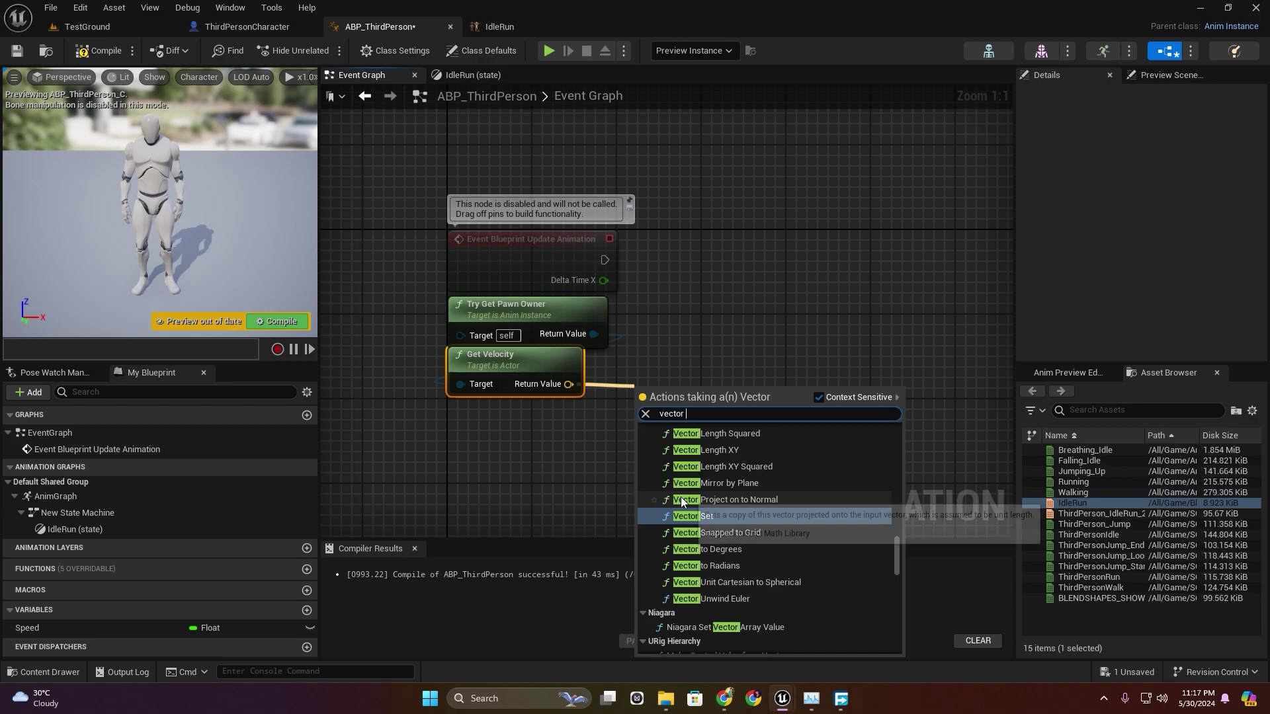
pyautogui.write(' l')
pyautogui.click(714, 435)
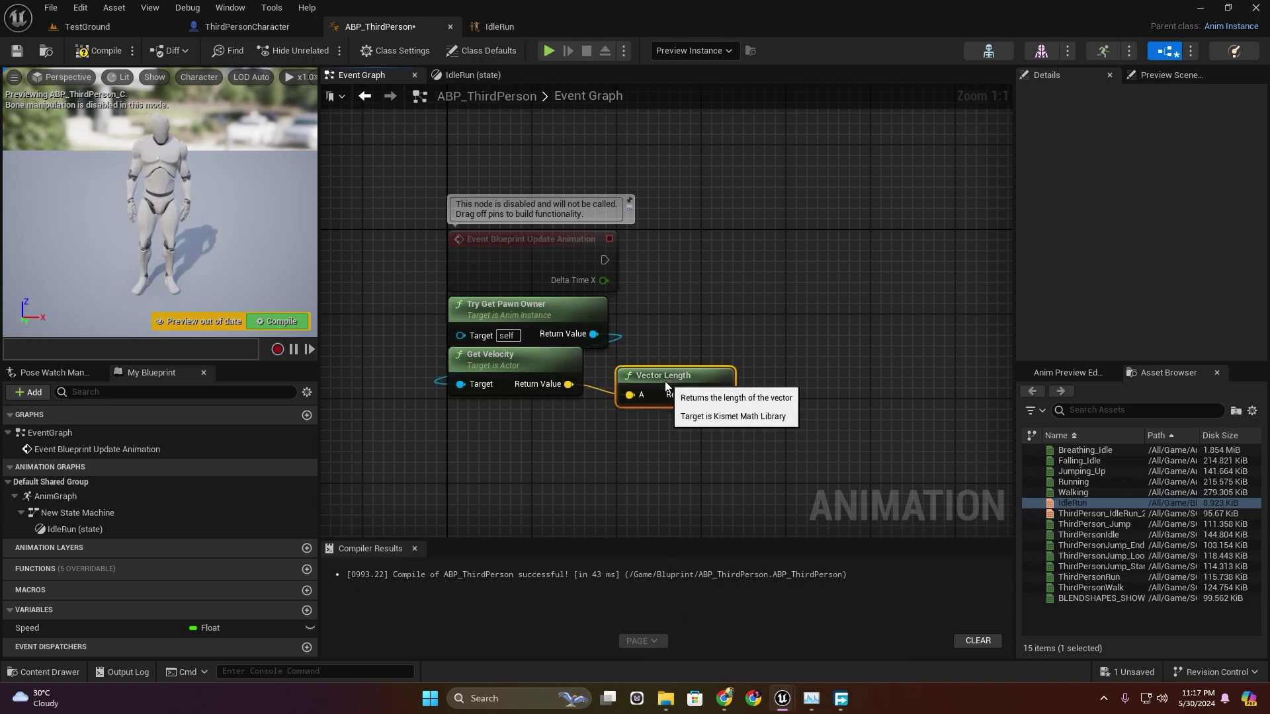
# Set the Speed variable from the Vector Length result, triggered by Event Blueprint Update Animation, and compile the blueprint.
pyautogui.moveTo(33, 629); pyautogui.dragTo(709, 385)
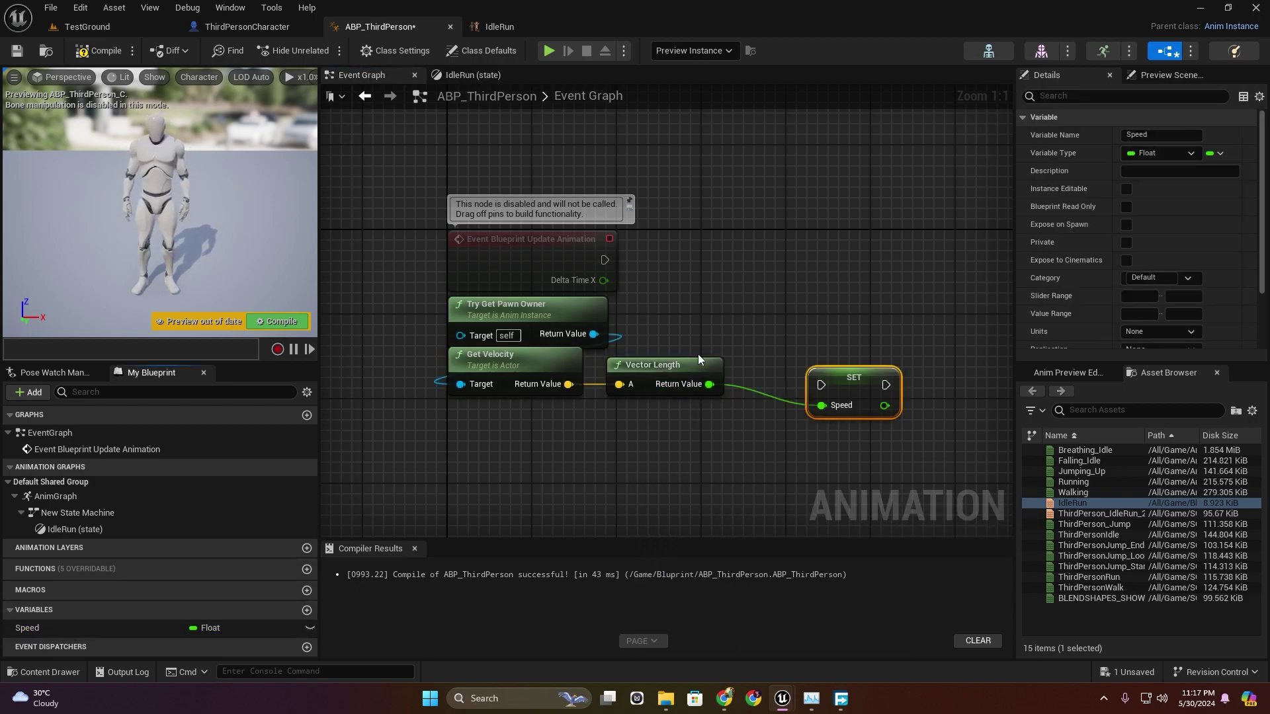
pyautogui.moveTo(607, 259); pyautogui.dragTo(780, 261)
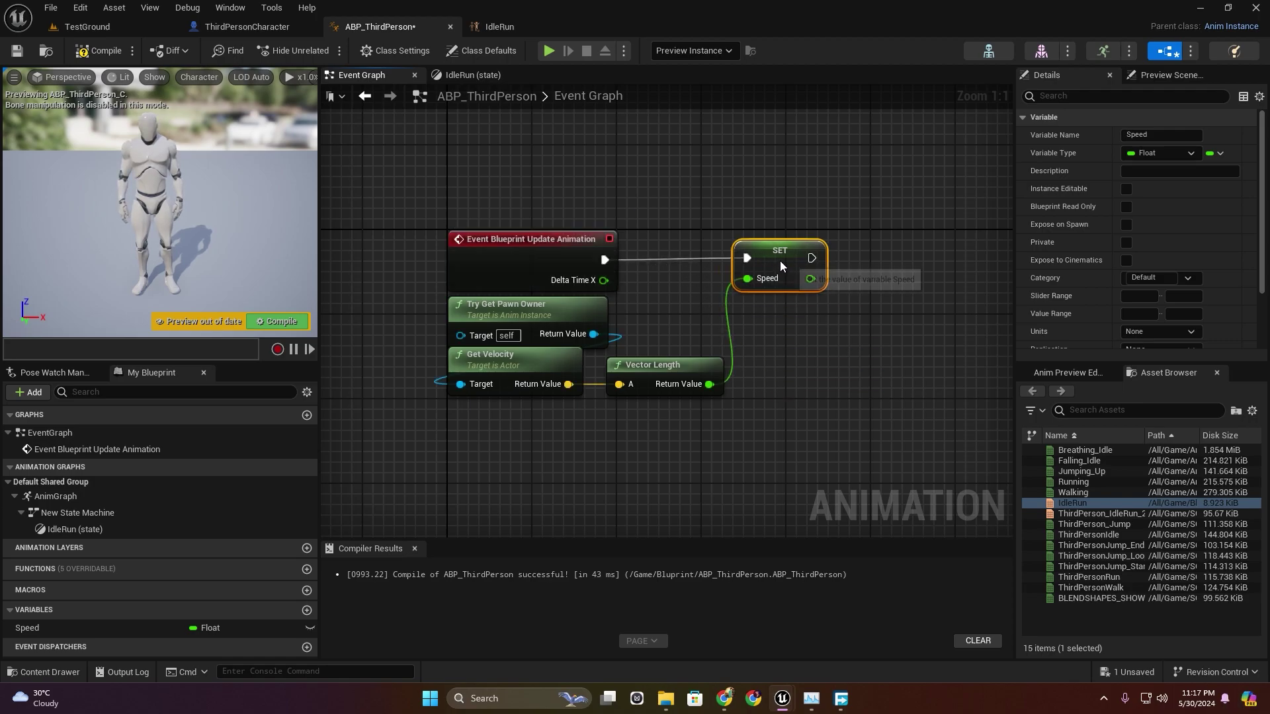
pyautogui.click(288, 322)
# Play-test the level by running the character forward, backward and sideways to check the idle and run animations, and end the session.
pyautogui.click(548, 50)
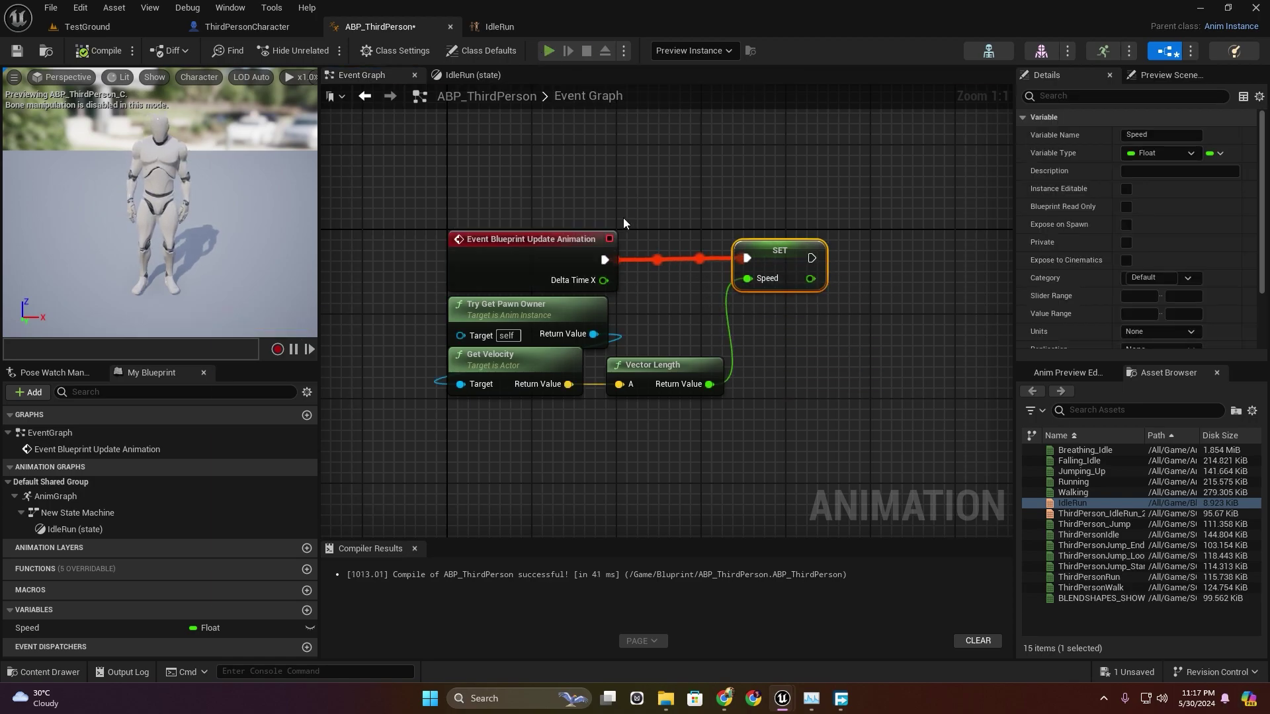
pyautogui.press('w')
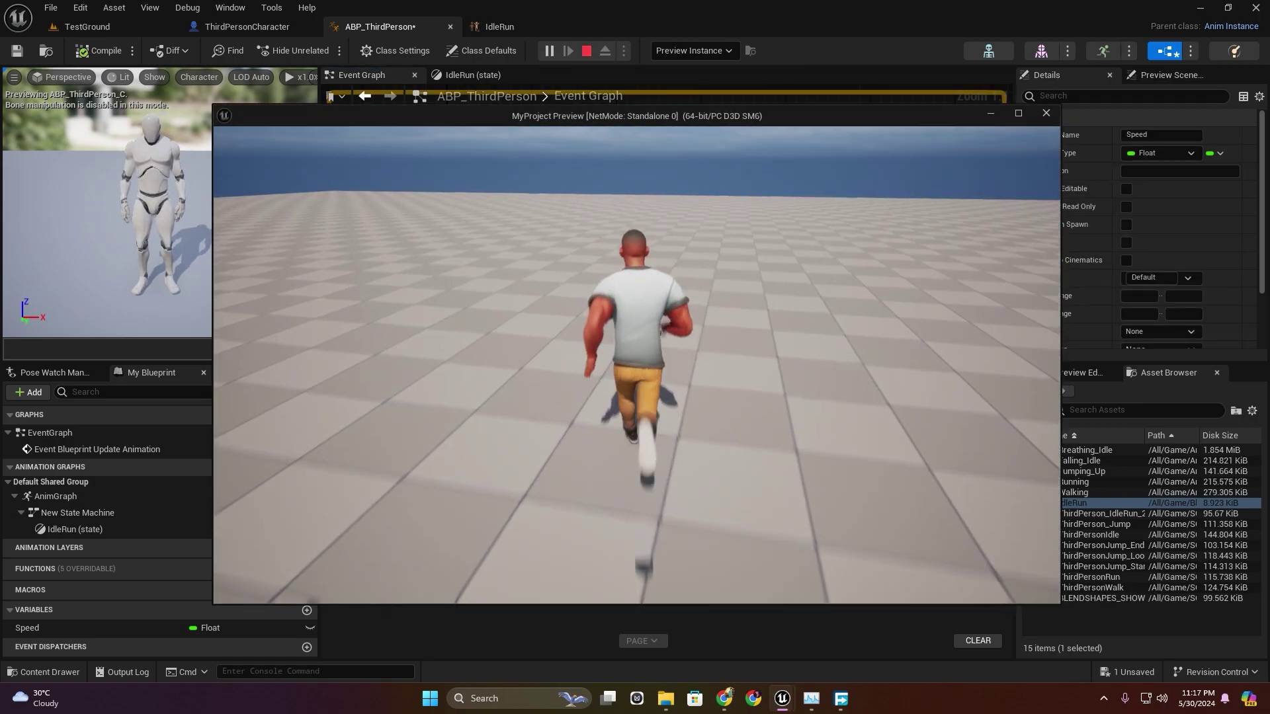
pyautogui.press('s')
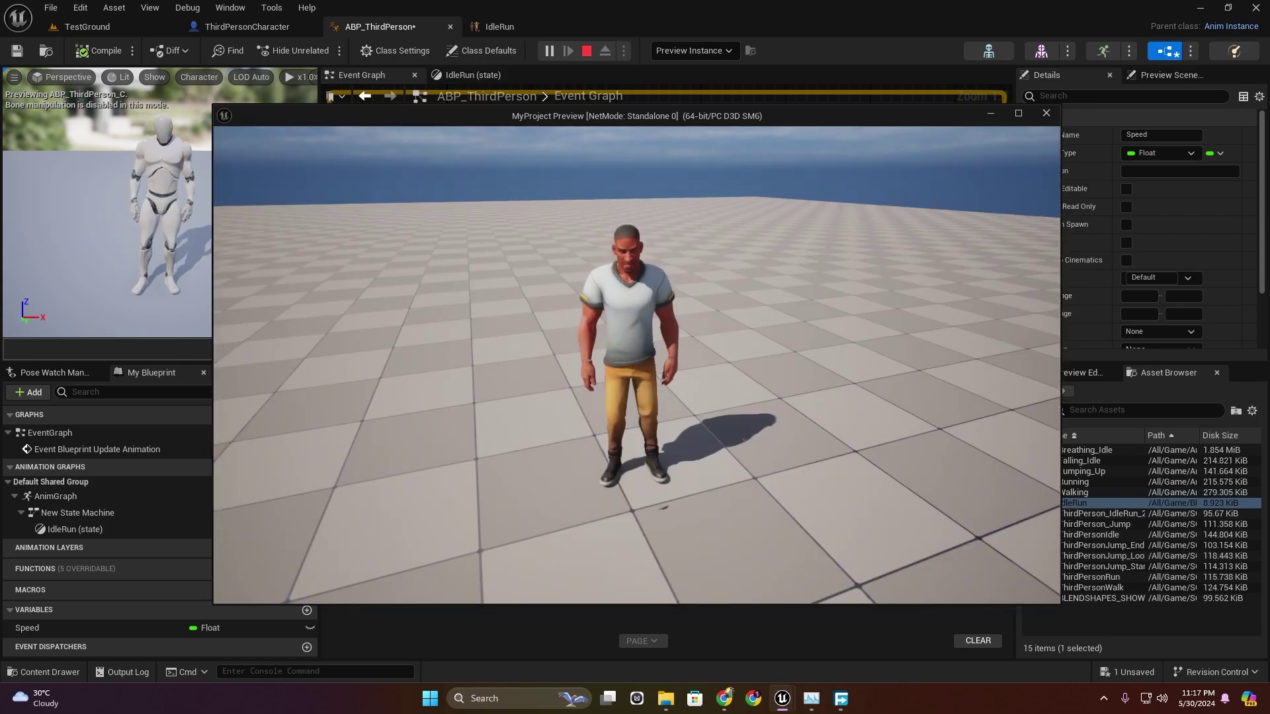
pyautogui.press('d')
pyautogui.press('w')
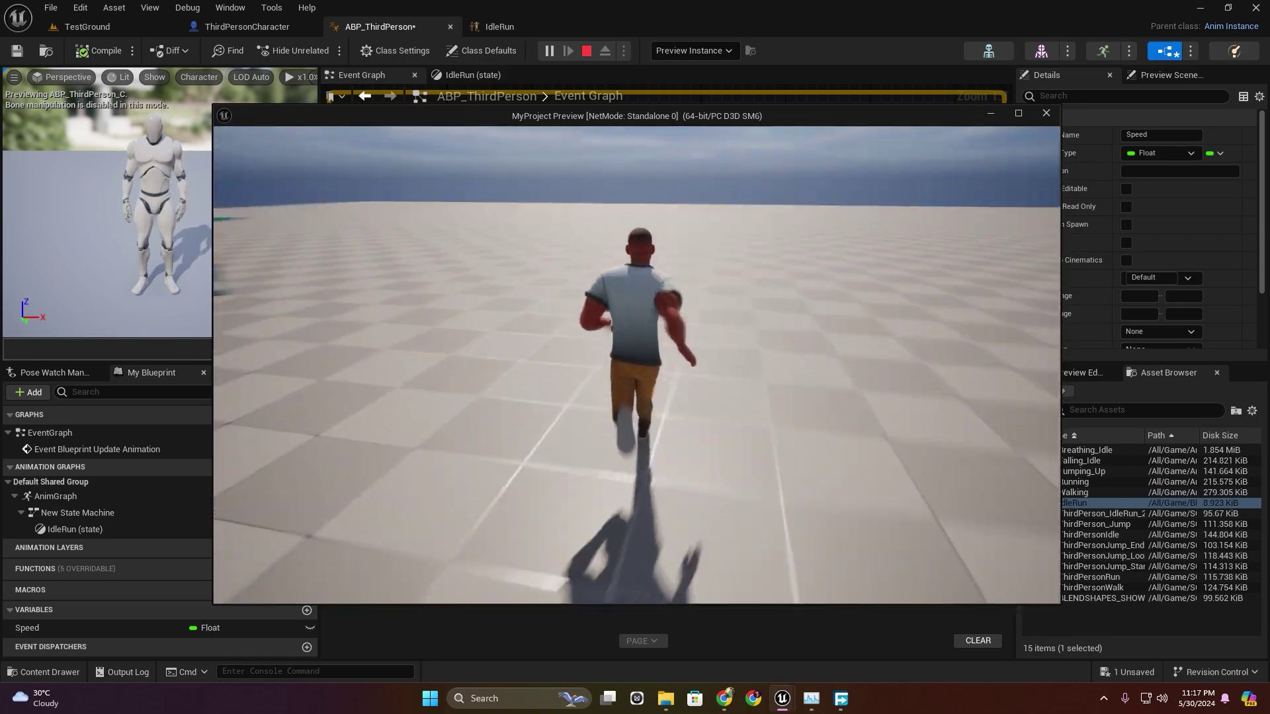
pyautogui.press('Escape')
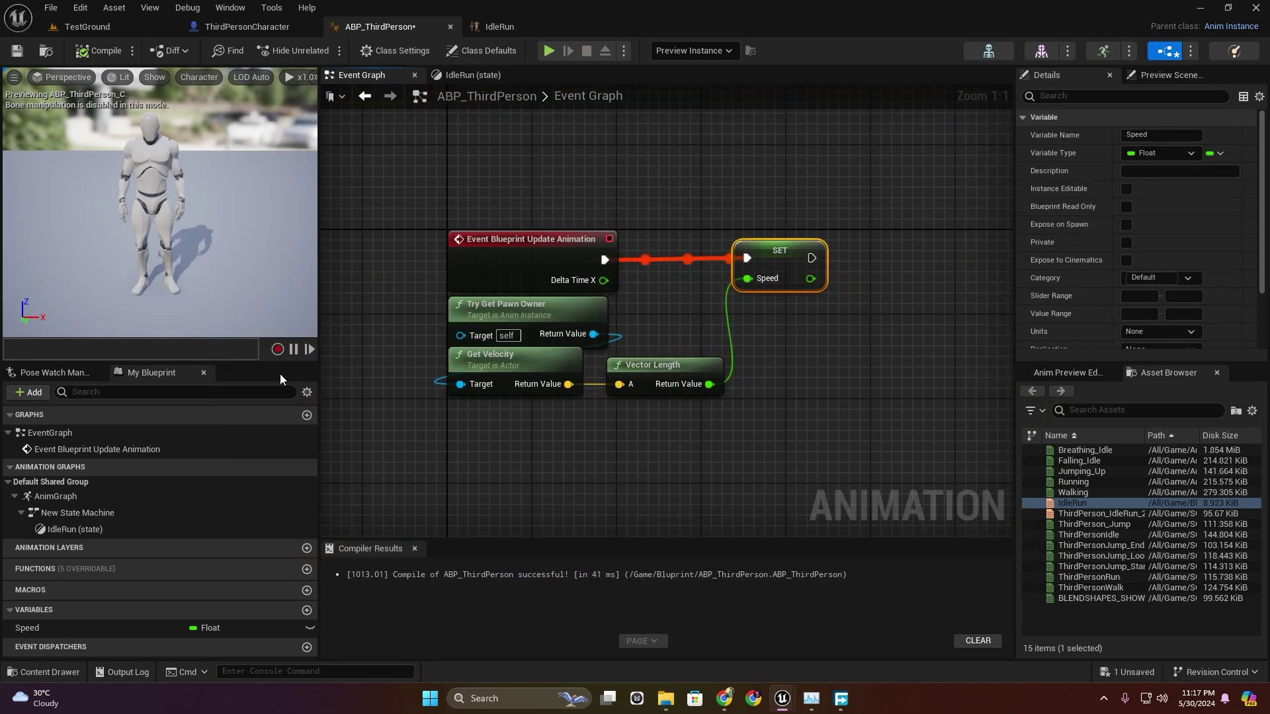
# Create a new input action named IA_Sprint in the Inputs folder.
pyautogui.click(223, 30)
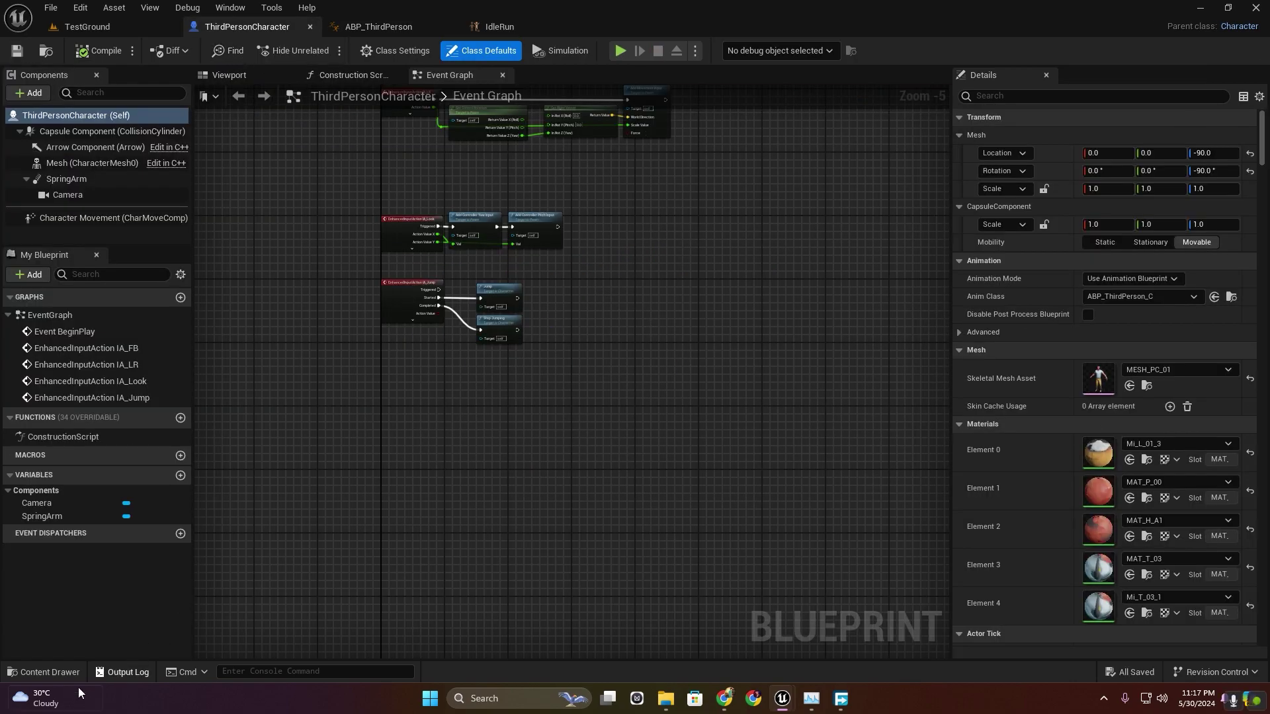
pyautogui.click(45, 674)
pyautogui.click(63, 548)
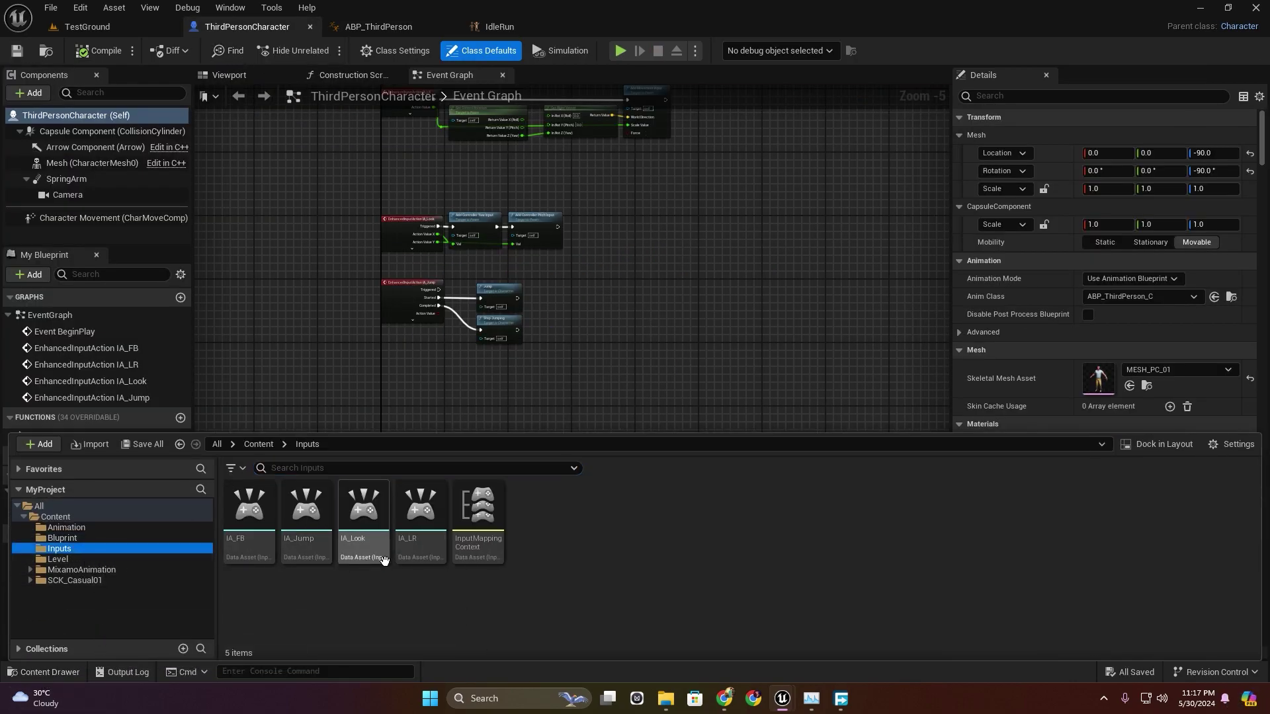
pyautogui.rightClick(317, 518)
pyautogui.click(384, 279)
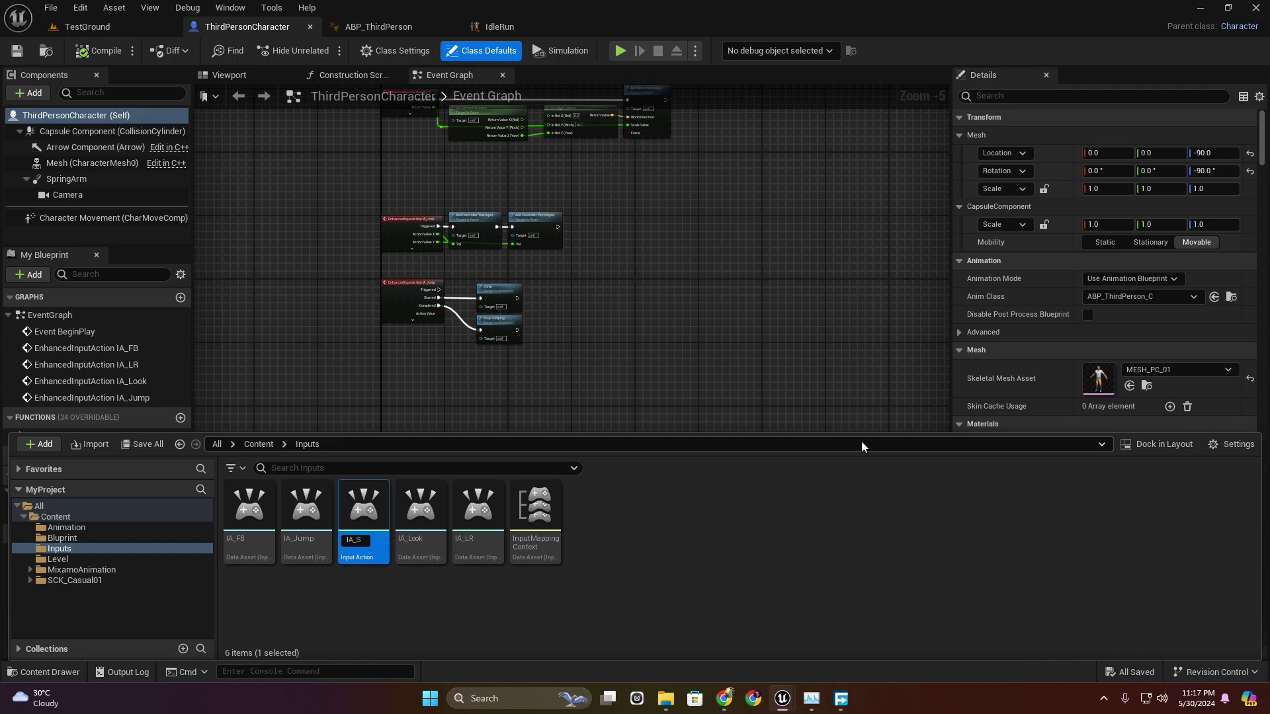
pyautogui.write('IA_Sprint')
pyautogui.press('Return')
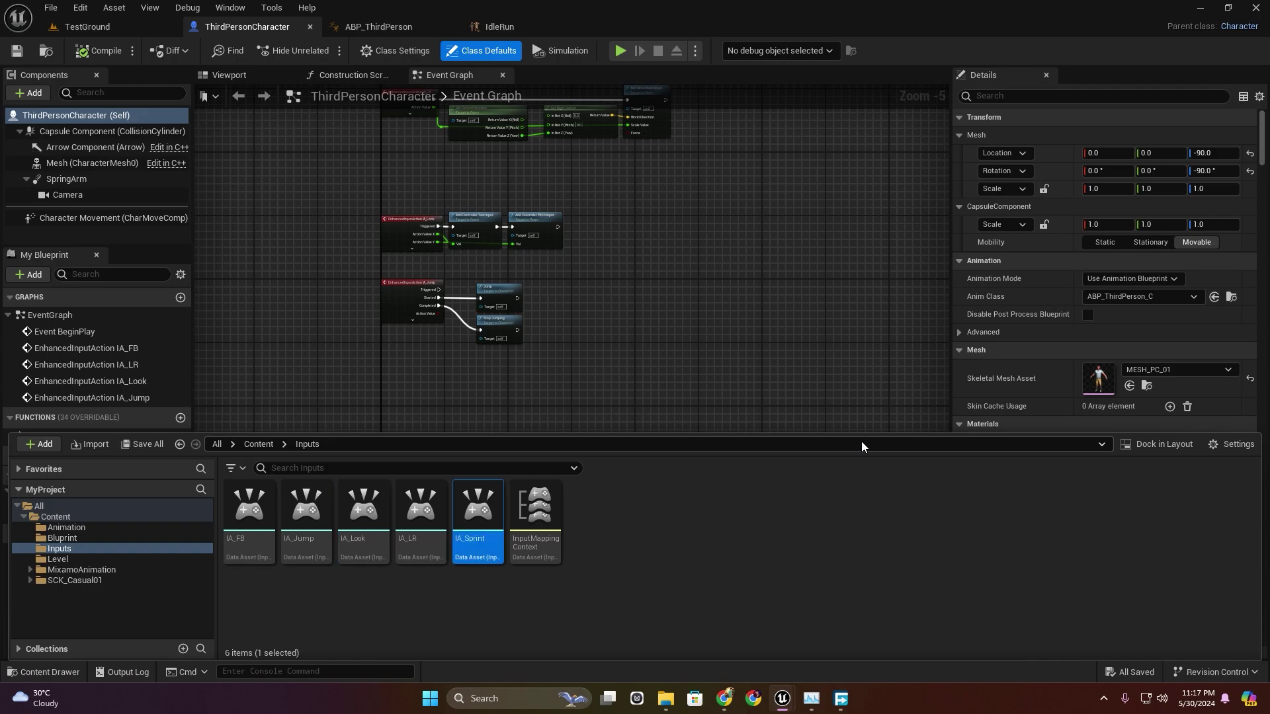
# Add a mapping for IA_Sprint to the InputMappingContext asset.
pyautogui.doubleClick(539, 509)
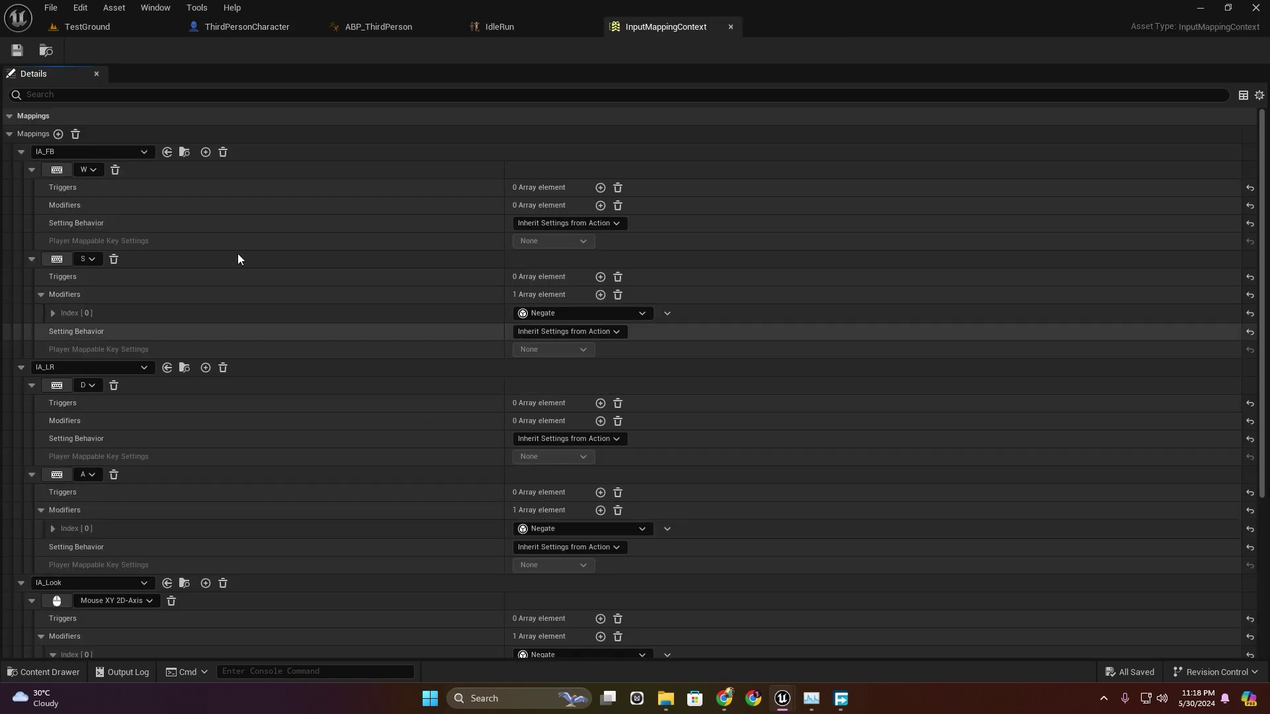
pyautogui.click(25, 156)
pyautogui.click(21, 170)
pyautogui.click(22, 187)
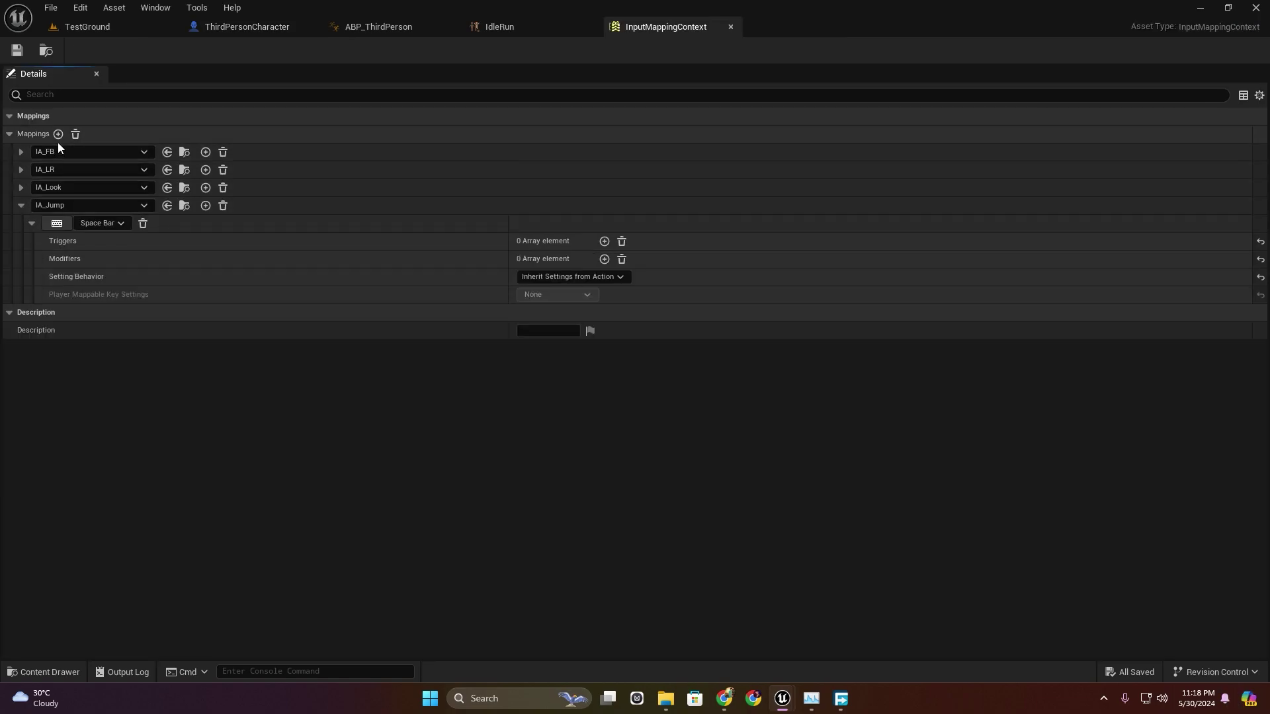
pyautogui.click(57, 135)
pyautogui.click(21, 152)
pyautogui.click(21, 170)
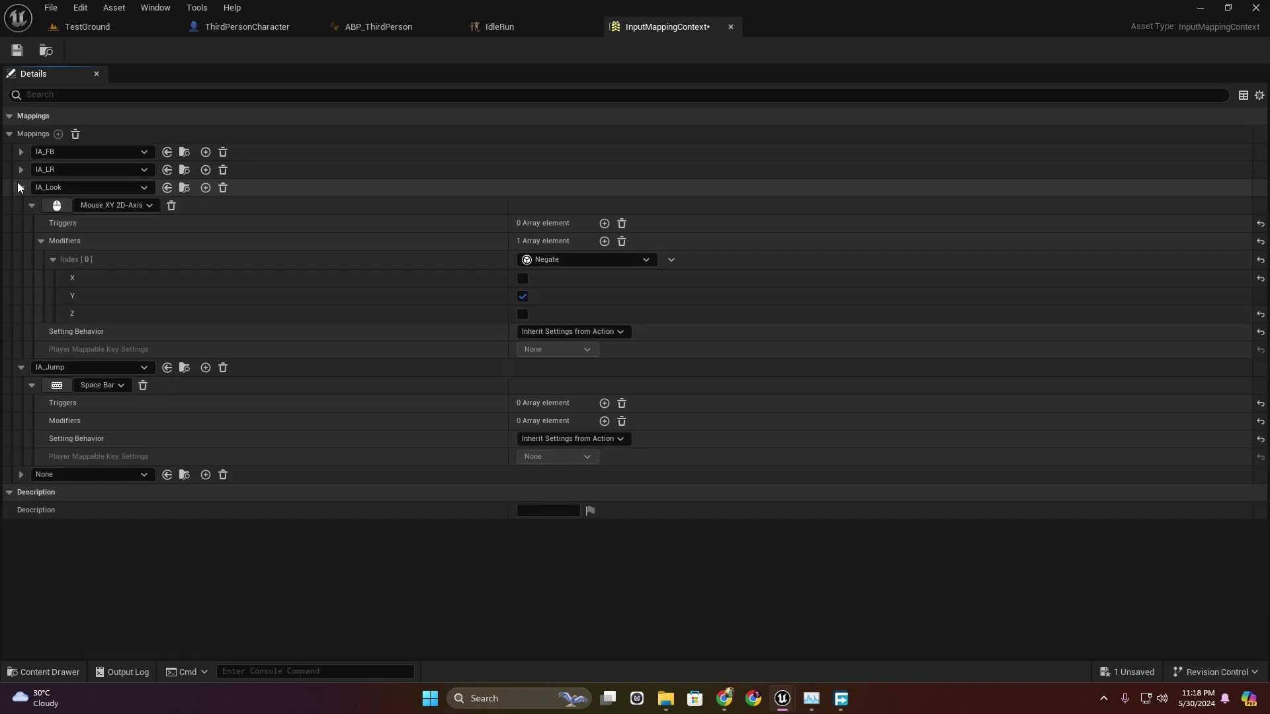
pyautogui.click(21, 187)
pyautogui.click(66, 313)
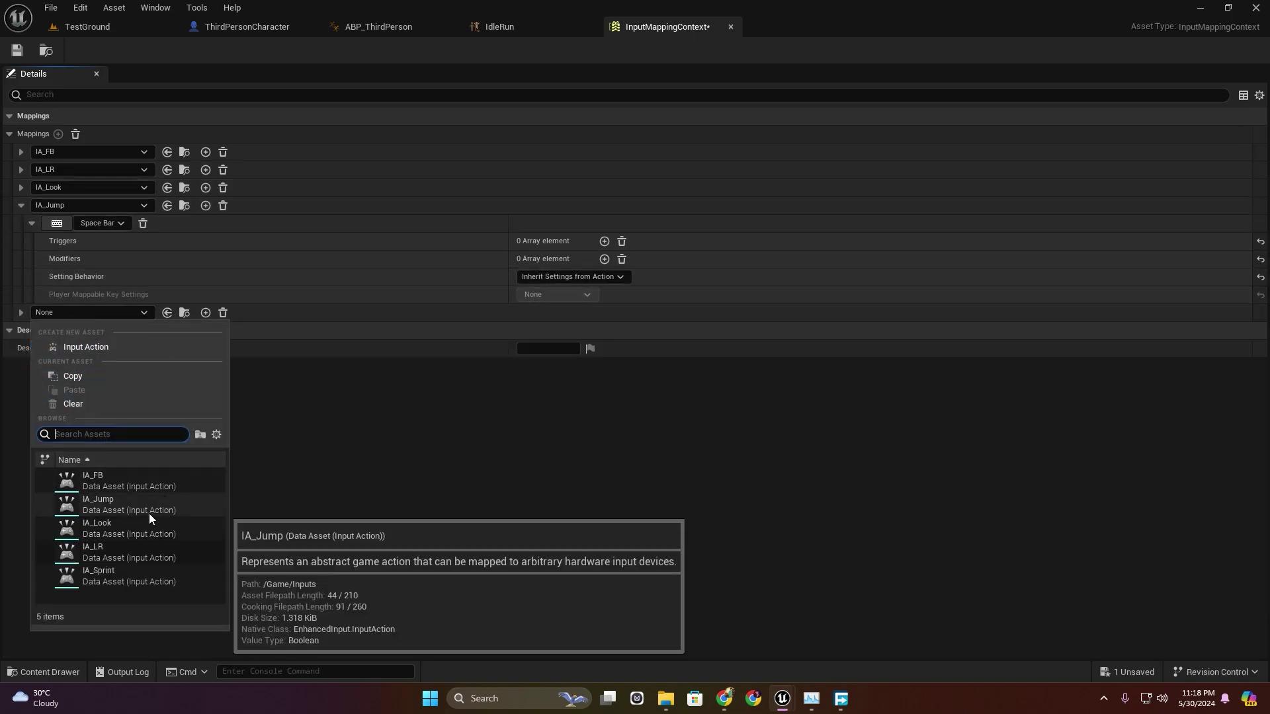
pyautogui.click(115, 572)
# Bind Left Shift to the IA_Sprint mapping and save the mapping context.
pyautogui.scroll(-3, 99, 552)
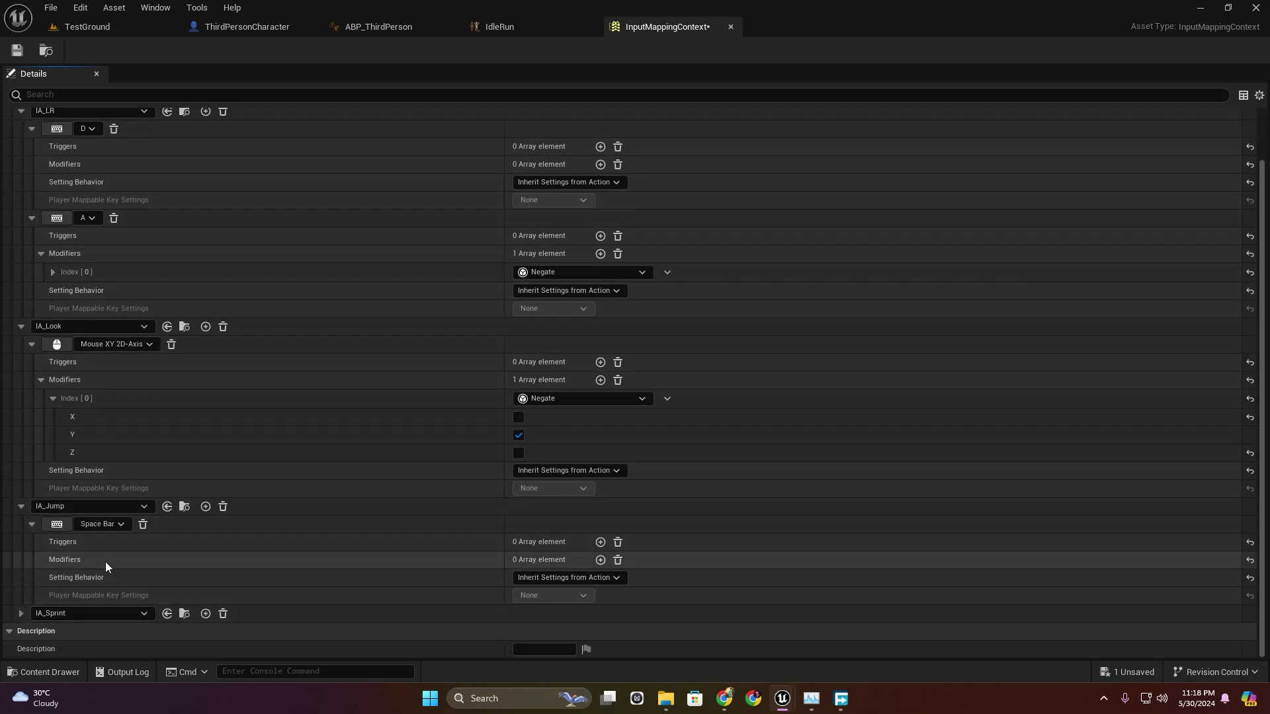
pyautogui.click(21, 614)
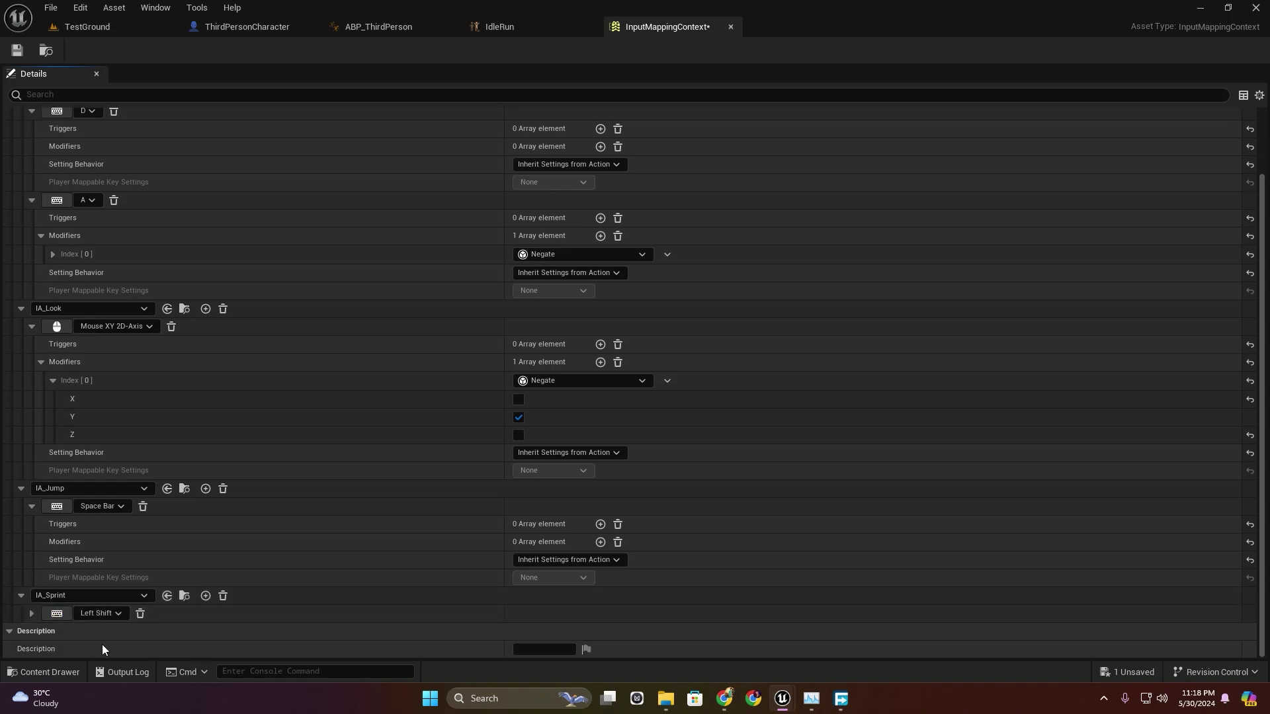
pyautogui.click(17, 50)
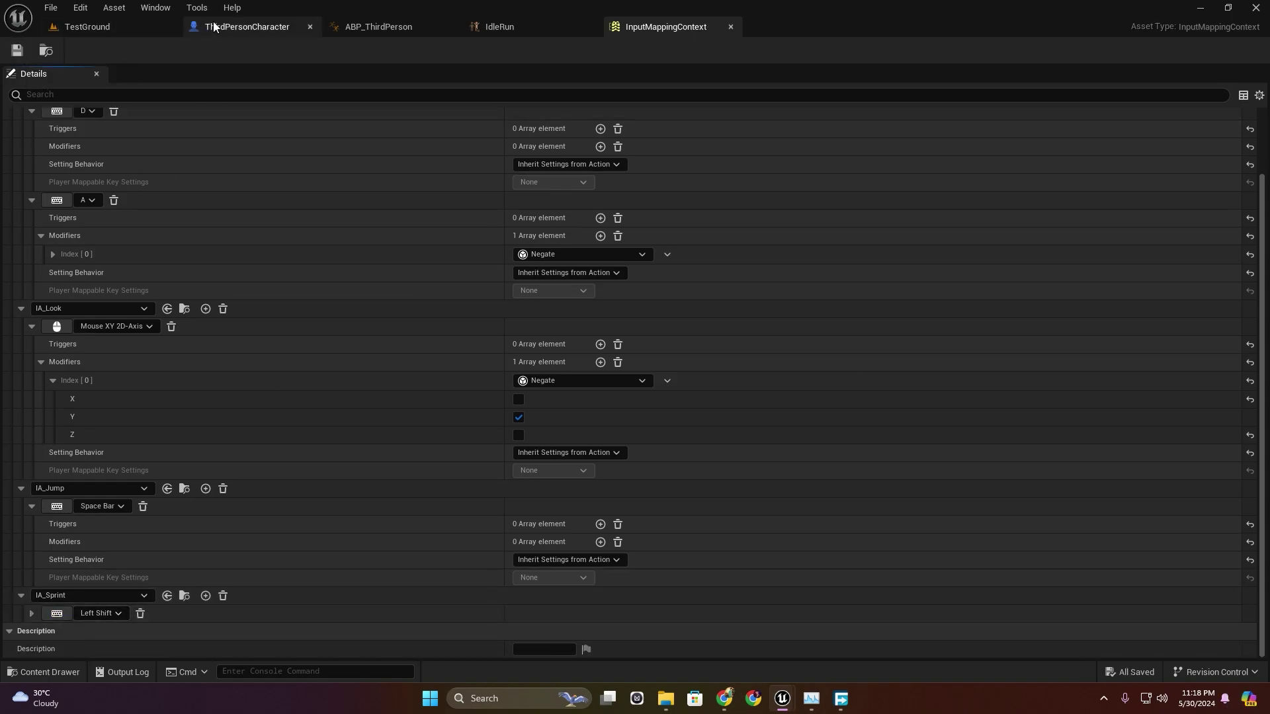
# Place the IA_Sprint event in an empty area of the ThirdPersonCharacter Event Graph and expand it to show all its execution pins.
pyautogui.click(247, 26)
pyautogui.hotkey('ctrl', 'space')
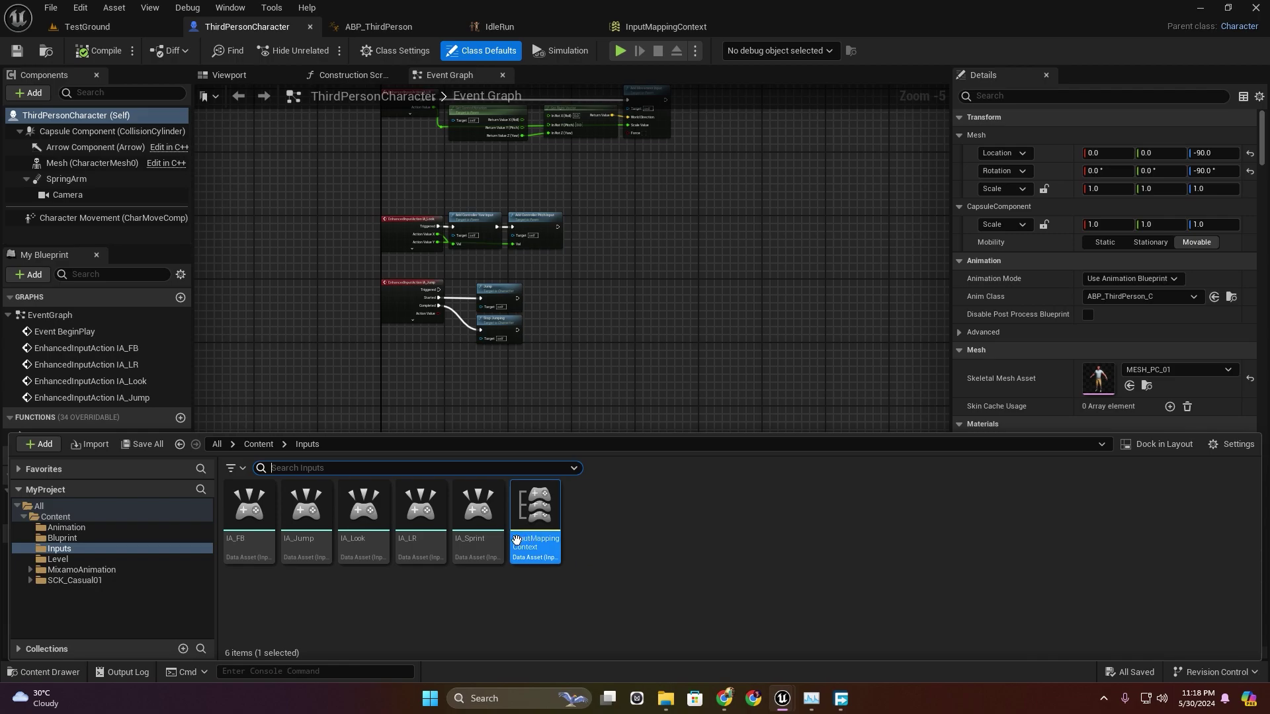
pyautogui.moveTo(477, 509); pyautogui.dragTo(693, 198)
pyautogui.scroll(3, 688, 225)
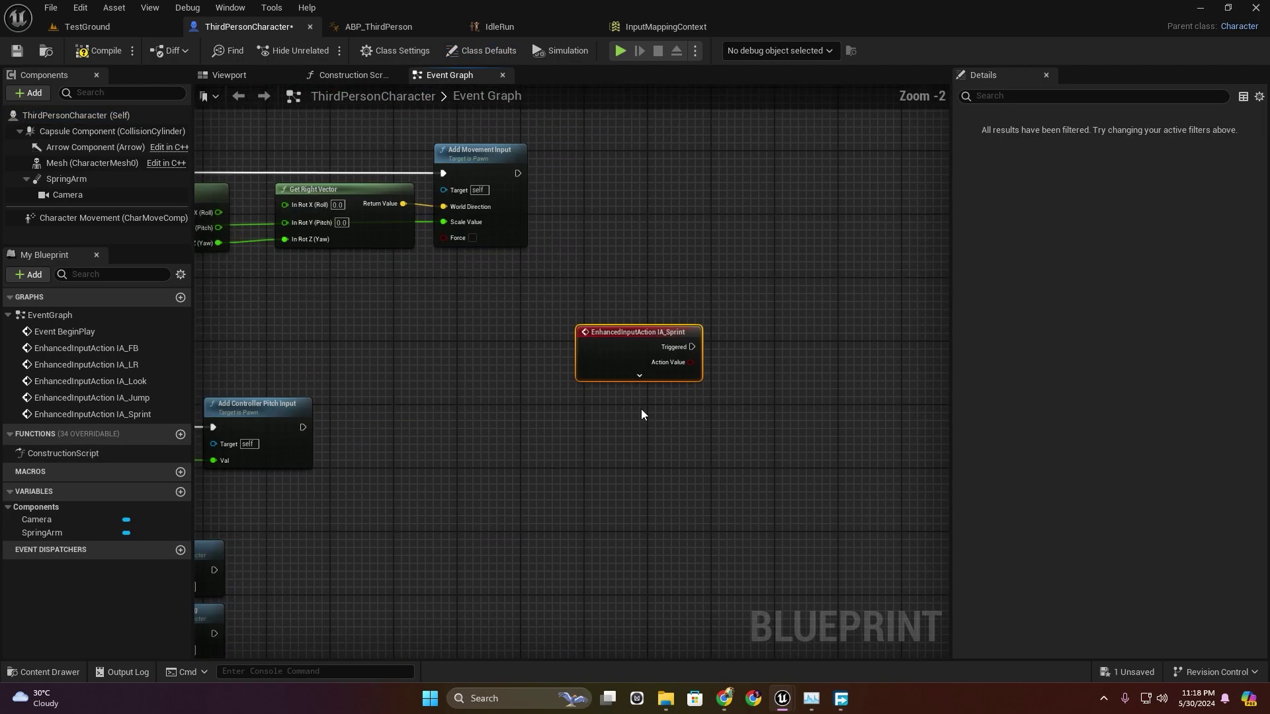
pyautogui.moveTo(641, 415); pyautogui.dragTo(727, 345, button='right')
pyautogui.click(732, 309)
pyautogui.moveTo(732, 311); pyautogui.dragTo(594, 291)
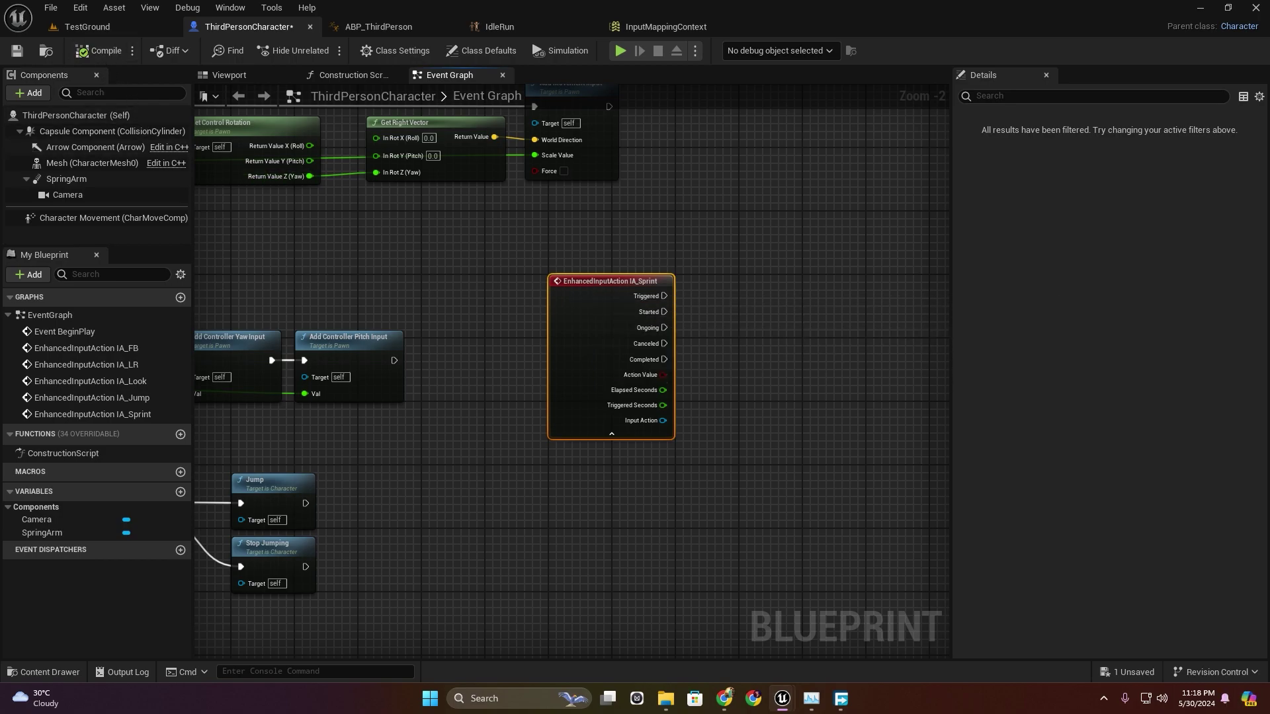
# Set the Character Movement component's Max Walk Speed to 150 cm/s and copy the property's display name.
pyautogui.moveTo(651, 265); pyautogui.dragTo(499, 262, button='right')
pyautogui.click(96, 218)
pyautogui.click(1073, 96)
pyautogui.write('max wa')
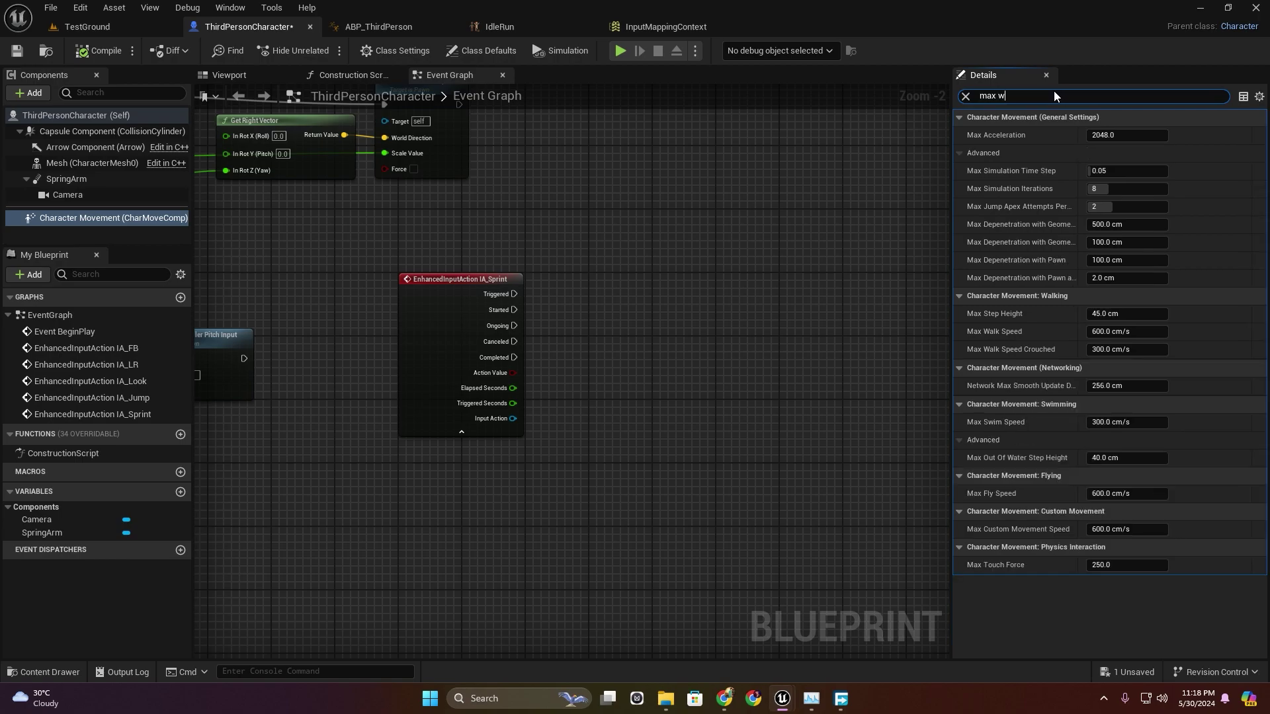
pyautogui.click(1127, 134)
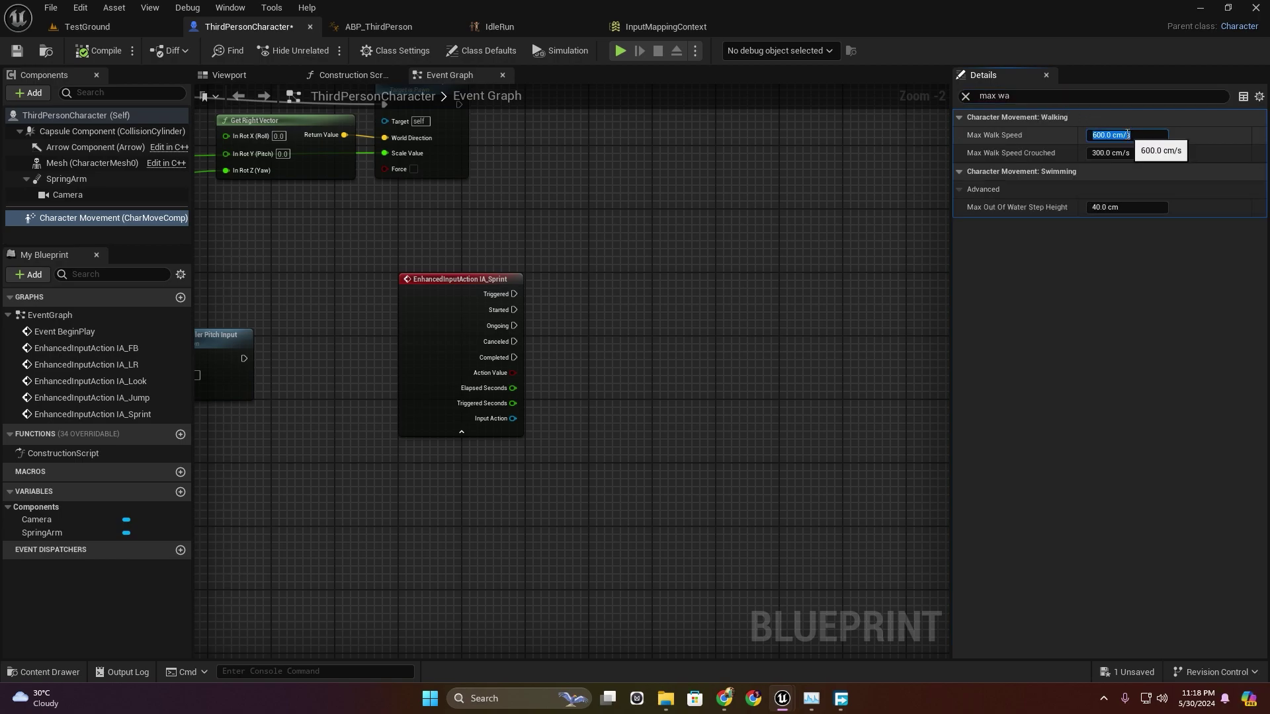
pyautogui.click(1042, 141)
pyautogui.rightClick(974, 133)
pyautogui.click(1029, 189)
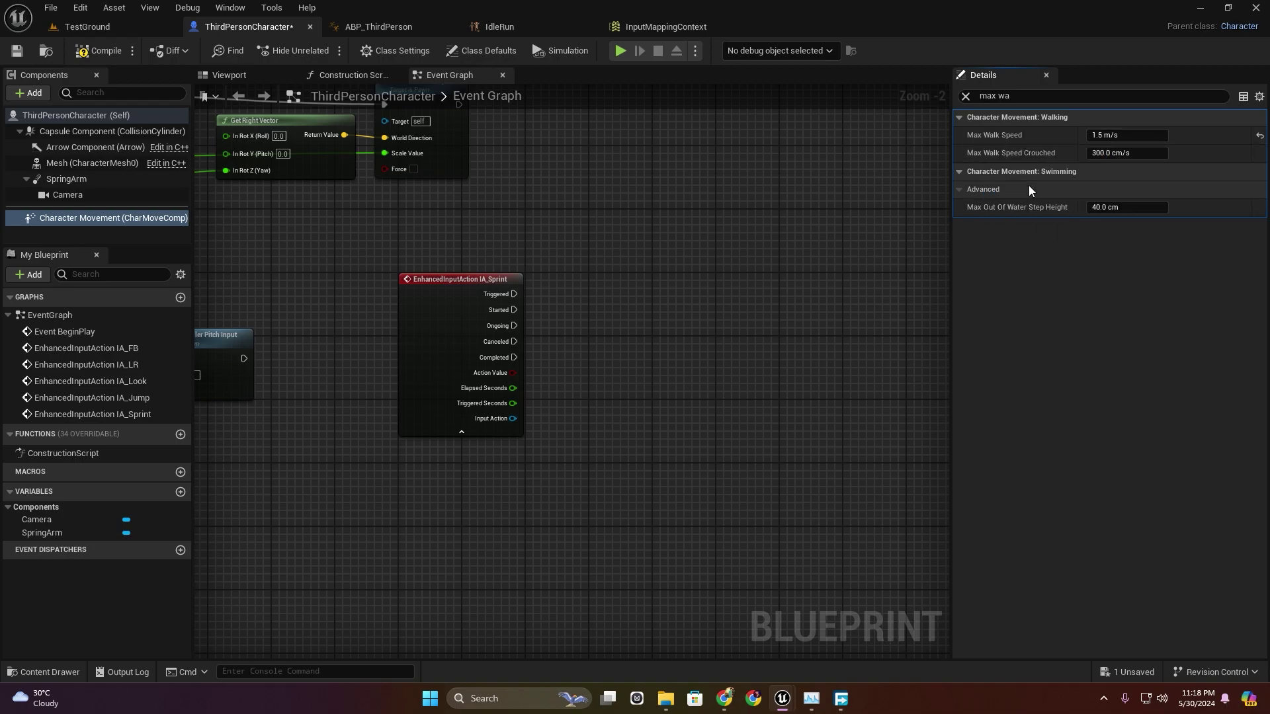
# Add a Character Movement reference and a Set Max Walk Speed node at 600, run from IA_Sprint's Triggered pin.
pyautogui.moveTo(105, 218); pyautogui.dragTo(660, 336)
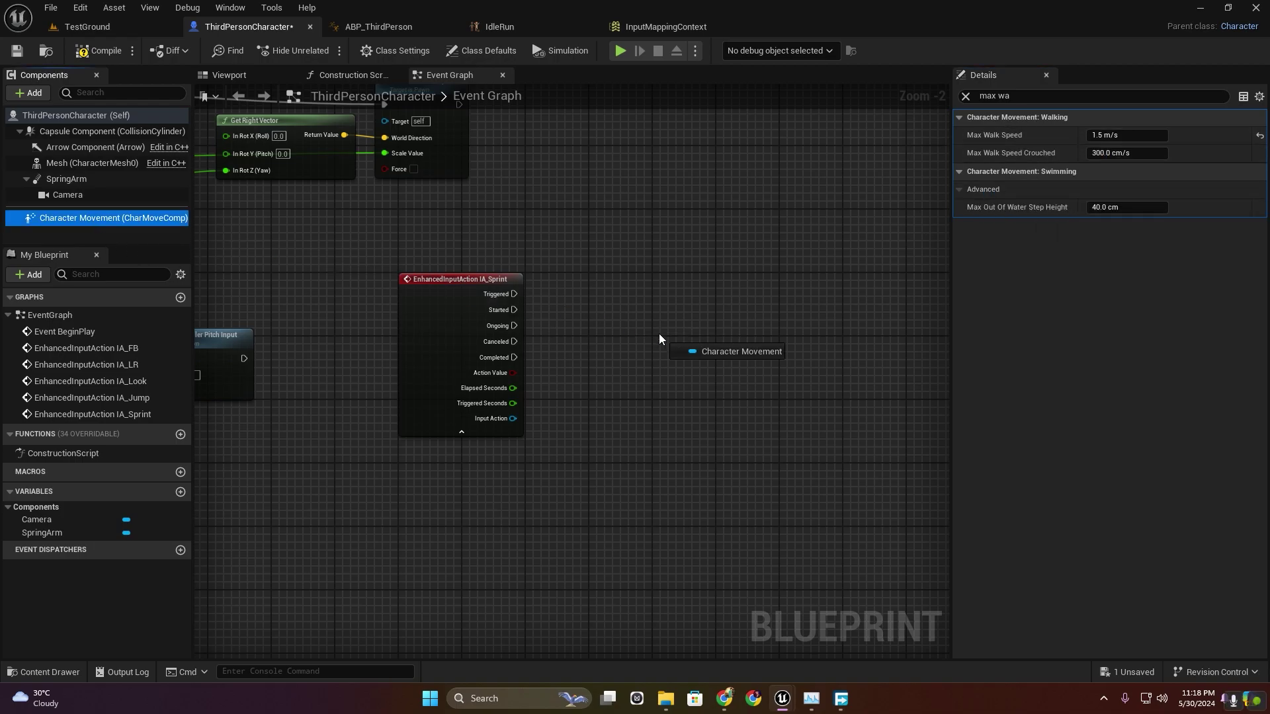
pyautogui.moveTo(553, 355); pyautogui.dragTo(651, 273)
pyautogui.hotkey('ctrl', 'v')
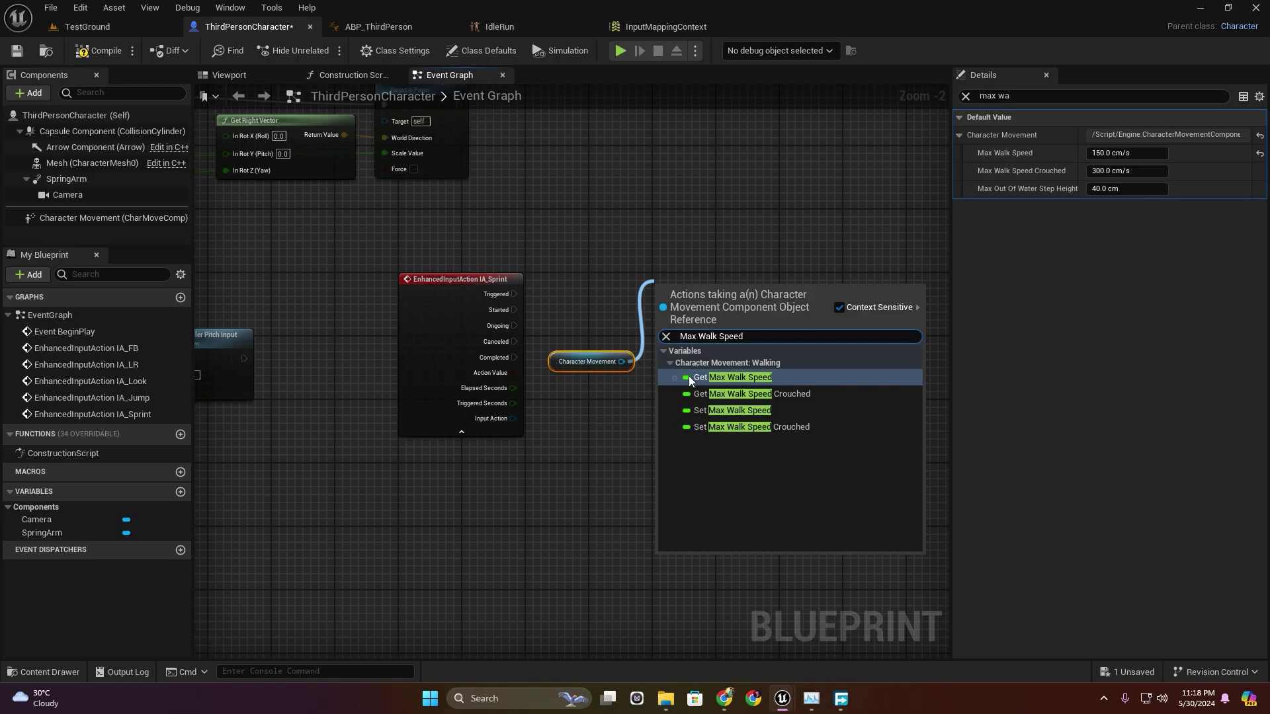
pyautogui.click(760, 411)
pyautogui.scroll(2, 763, 415)
pyautogui.moveTo(444, 267); pyautogui.dragTo(653, 268)
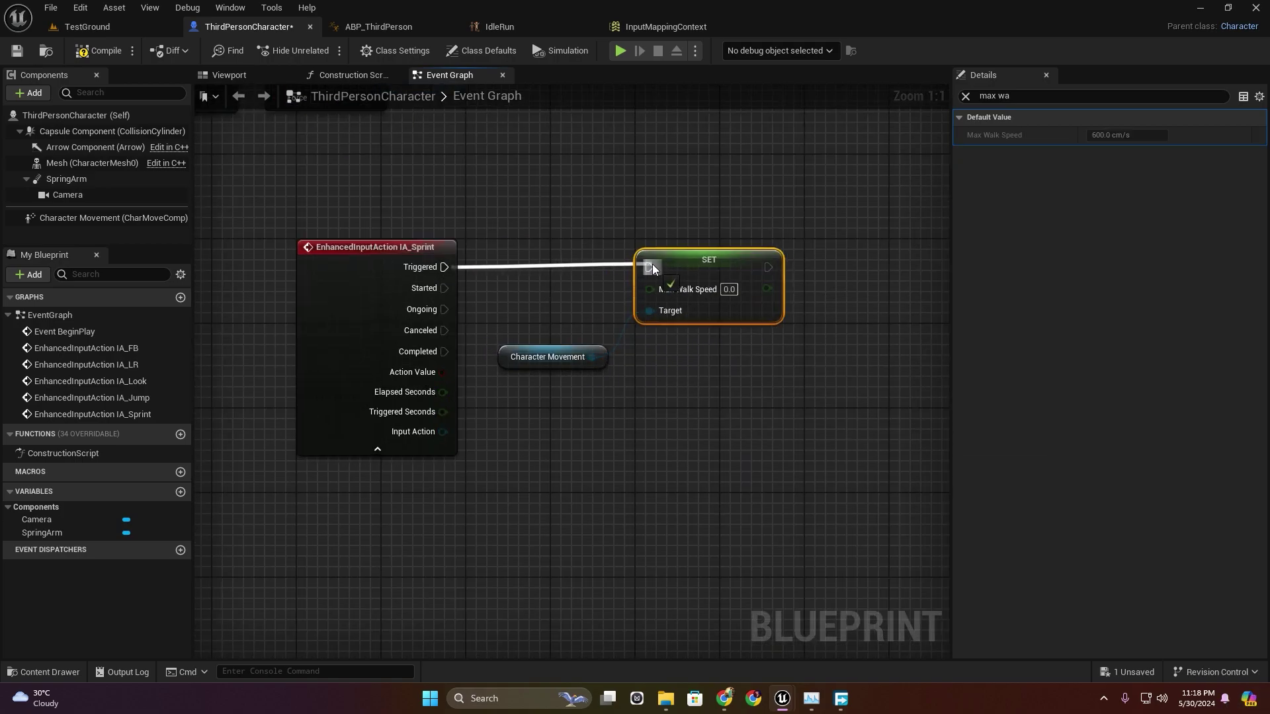
pyautogui.write('600')
pyautogui.click(771, 424)
# Duplicate the Set Max Walk Speed node, run it from IA_Sprint's Completed pin, target Character Movement and set its value to 150.
pyautogui.click(721, 262)
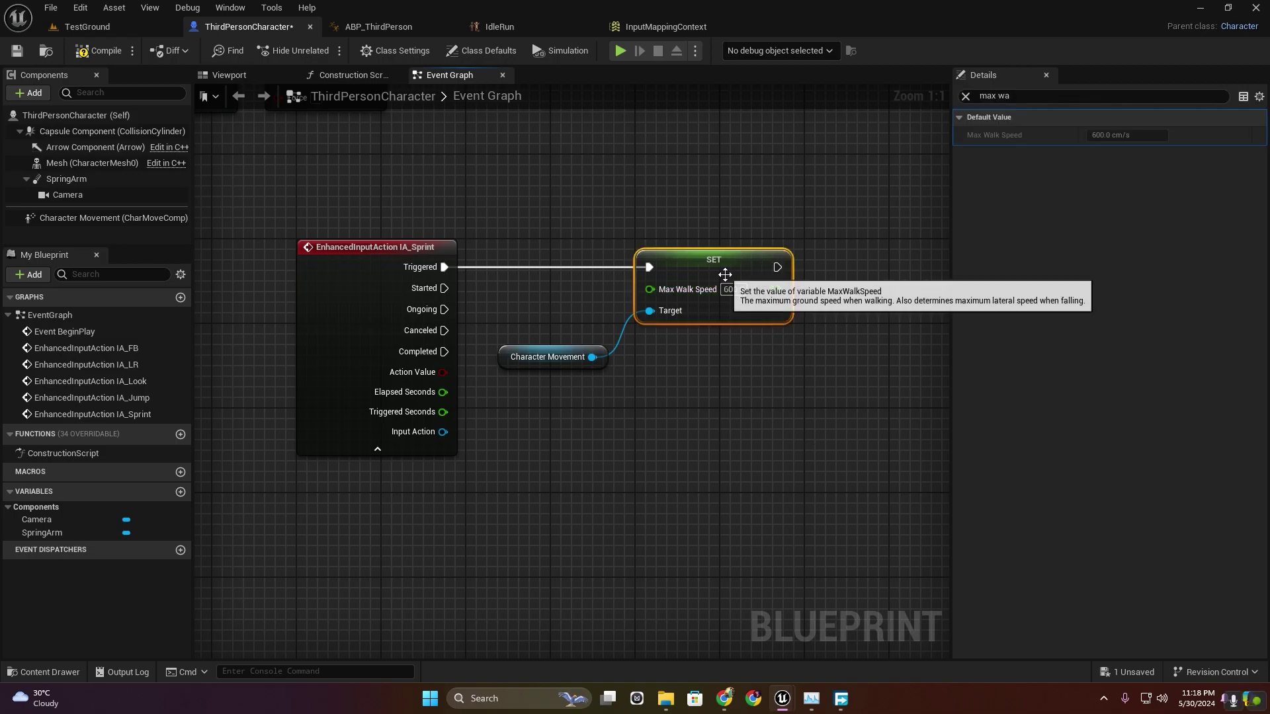
pyautogui.hotkey('ctrl', 'c')
pyautogui.hotkey('ctrl', 'v')
pyautogui.moveTo(437, 351); pyautogui.dragTo(703, 346)
pyautogui.moveTo(592, 357); pyautogui.dragTo(649, 386)
pyautogui.moveTo(715, 340); pyautogui.dragTo(714, 352)
pyautogui.write('150')
pyautogui.press('Return')
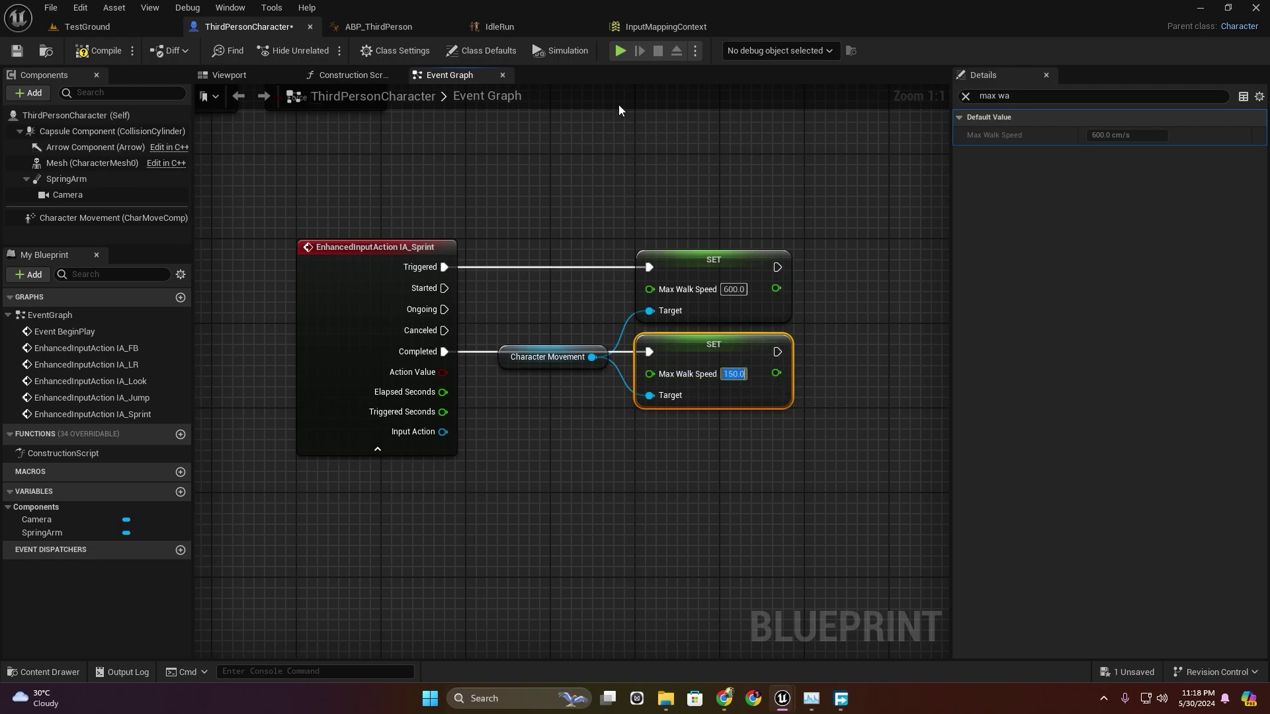
# Play-test the level by walking forward and sprinting on and off to check the speed changes, and end the session.
pyautogui.click(617, 56)
pyautogui.press('w')
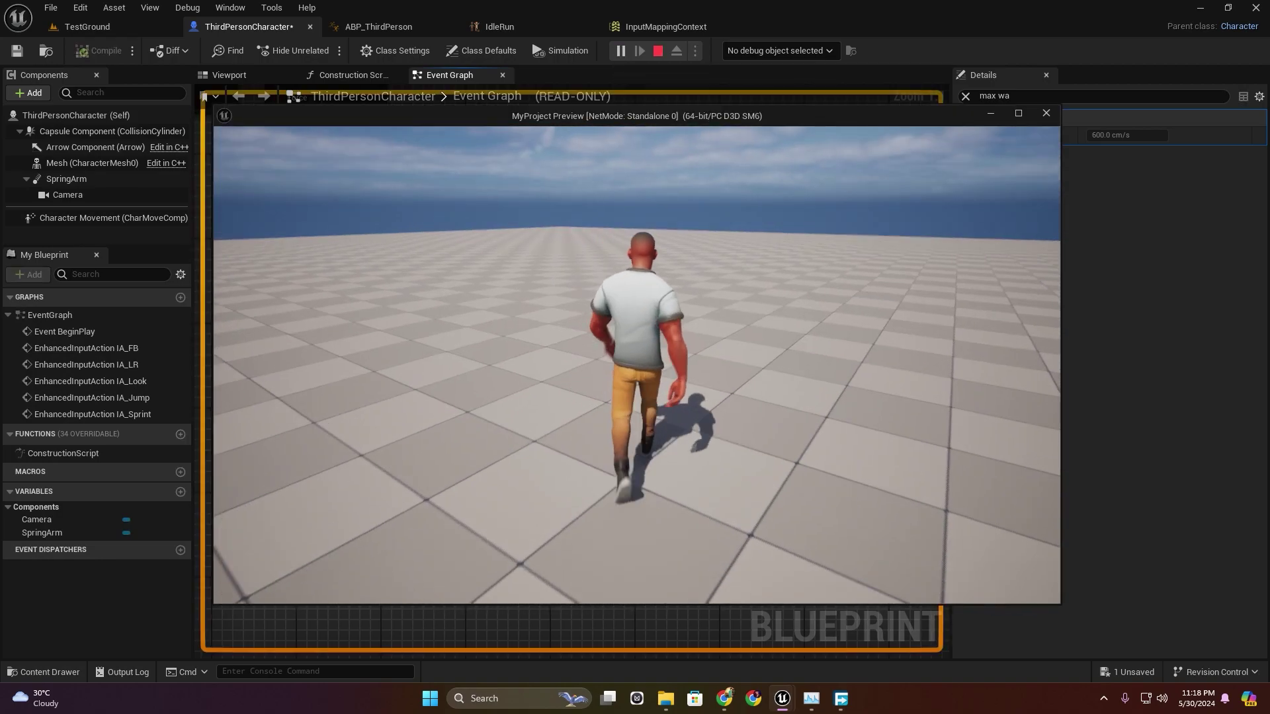
pyautogui.press('shift')
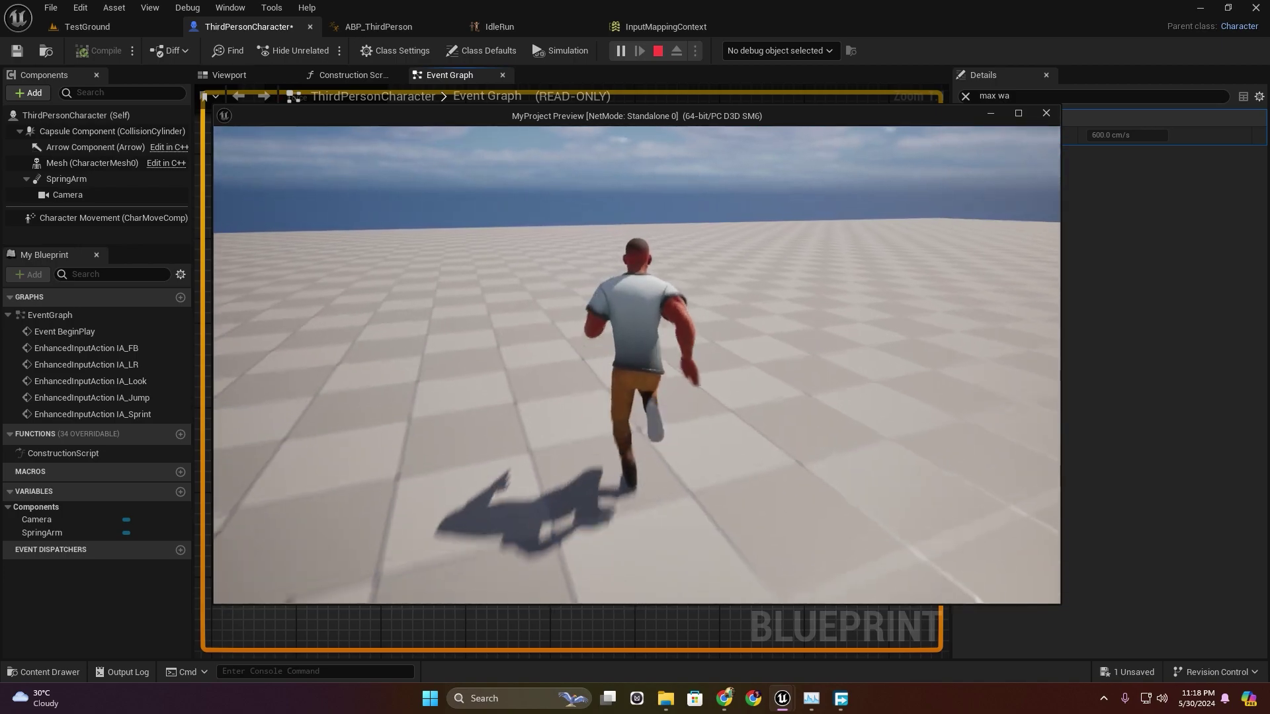
pyautogui.press('shift')
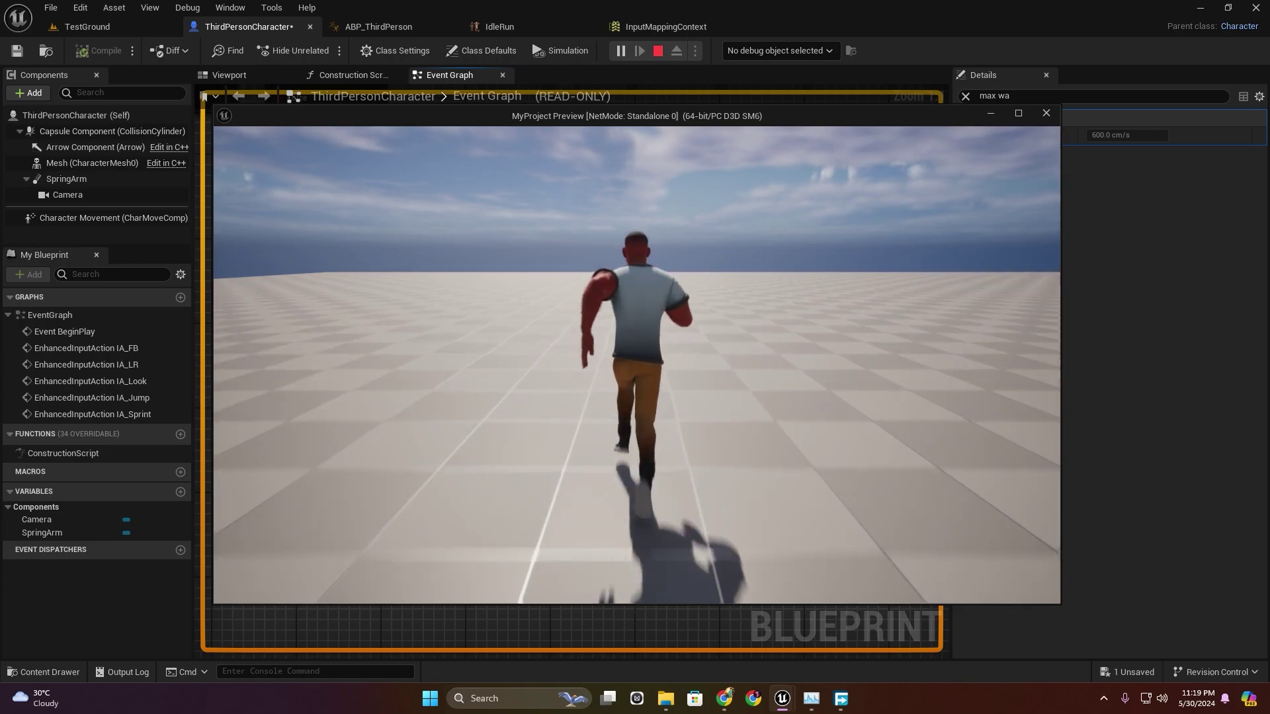
pyautogui.press('w')
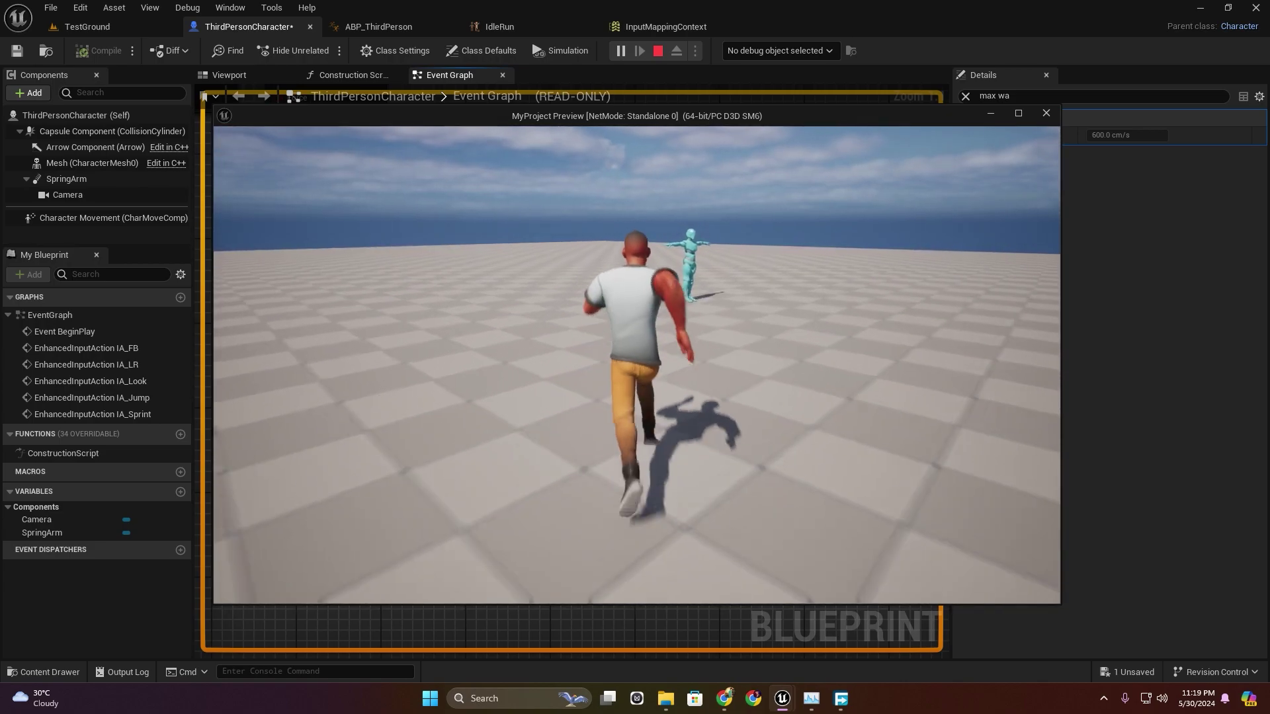
pyautogui.press('shift')
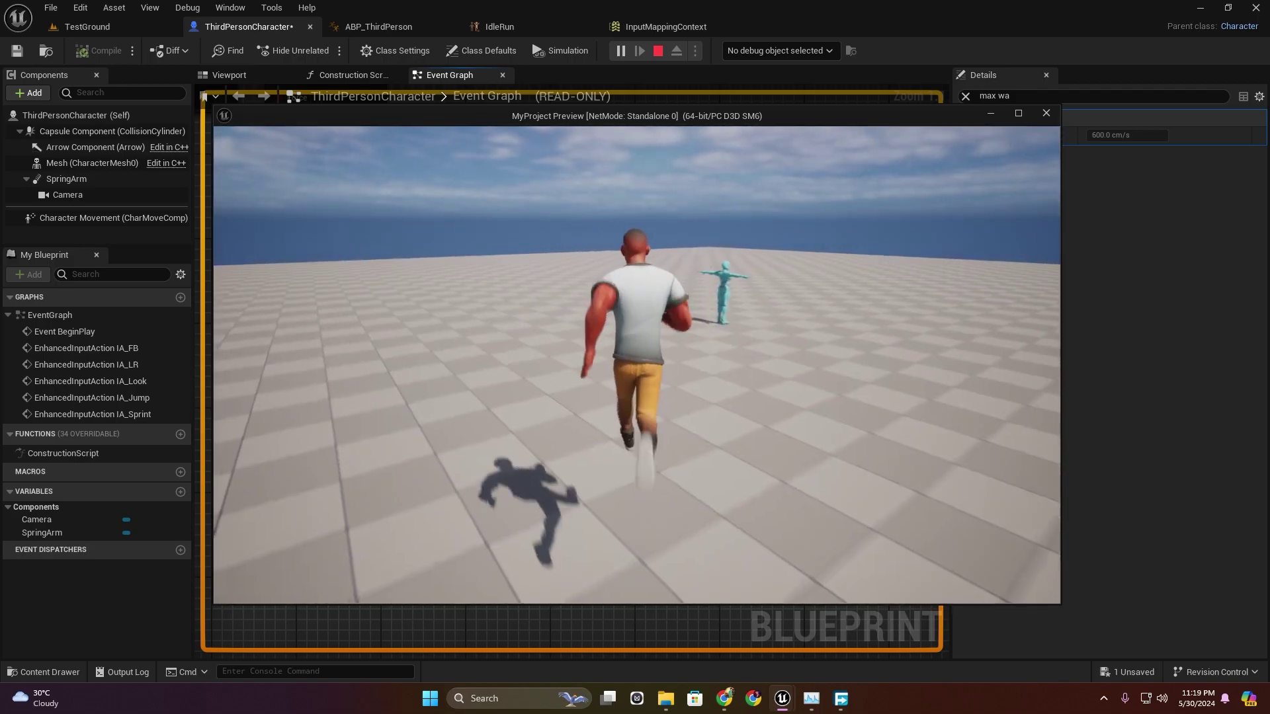
pyautogui.press('Escape')
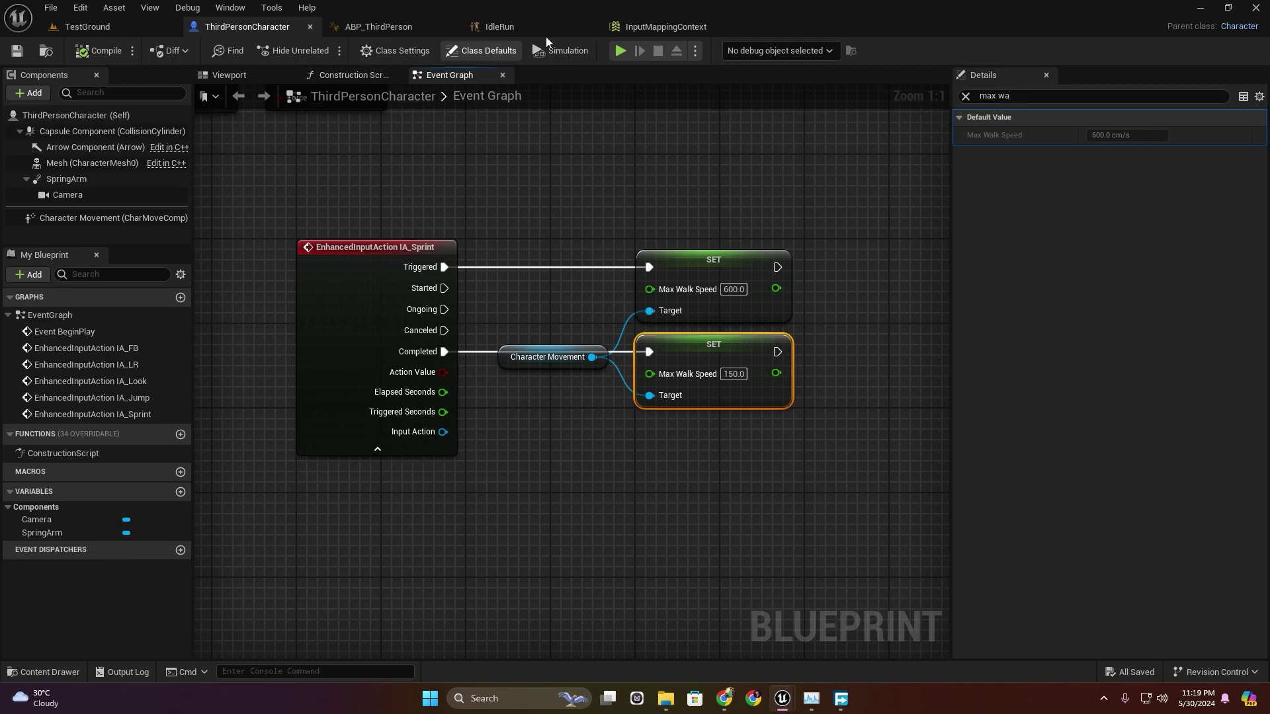
# In ABP_ThirdPerson, add a Get Movement Component node fed by Try Get Pawn Owner's return value and place it below Get Velocity.
pyautogui.click(379, 27)
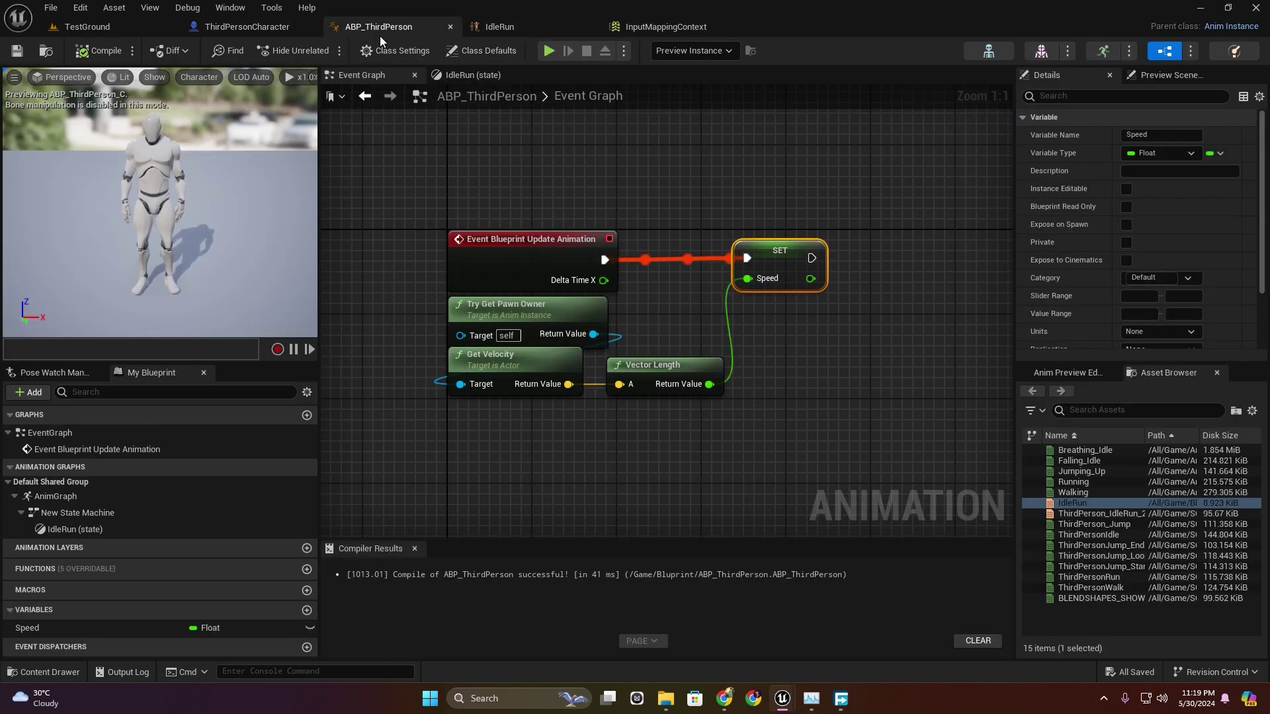
pyautogui.moveTo(723, 319); pyautogui.dragTo(665, 250, button='right')
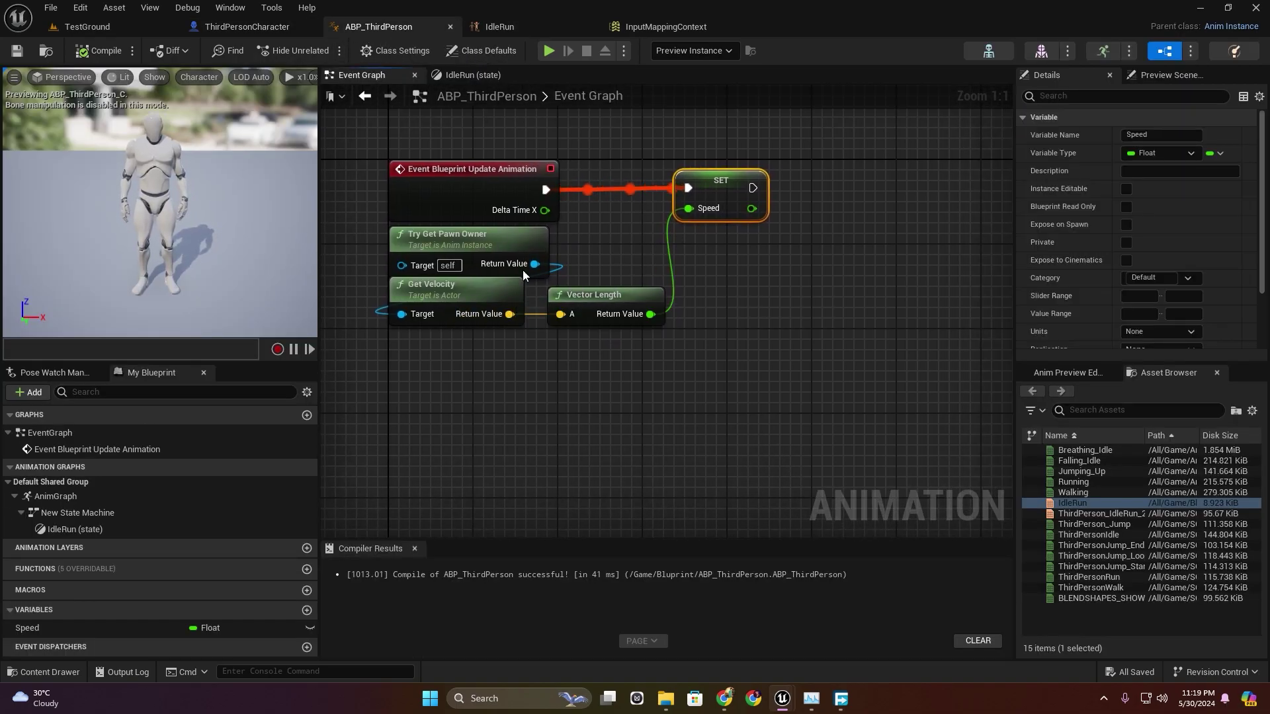
pyautogui.moveTo(537, 264); pyautogui.dragTo(513, 419)
pyautogui.write('get')
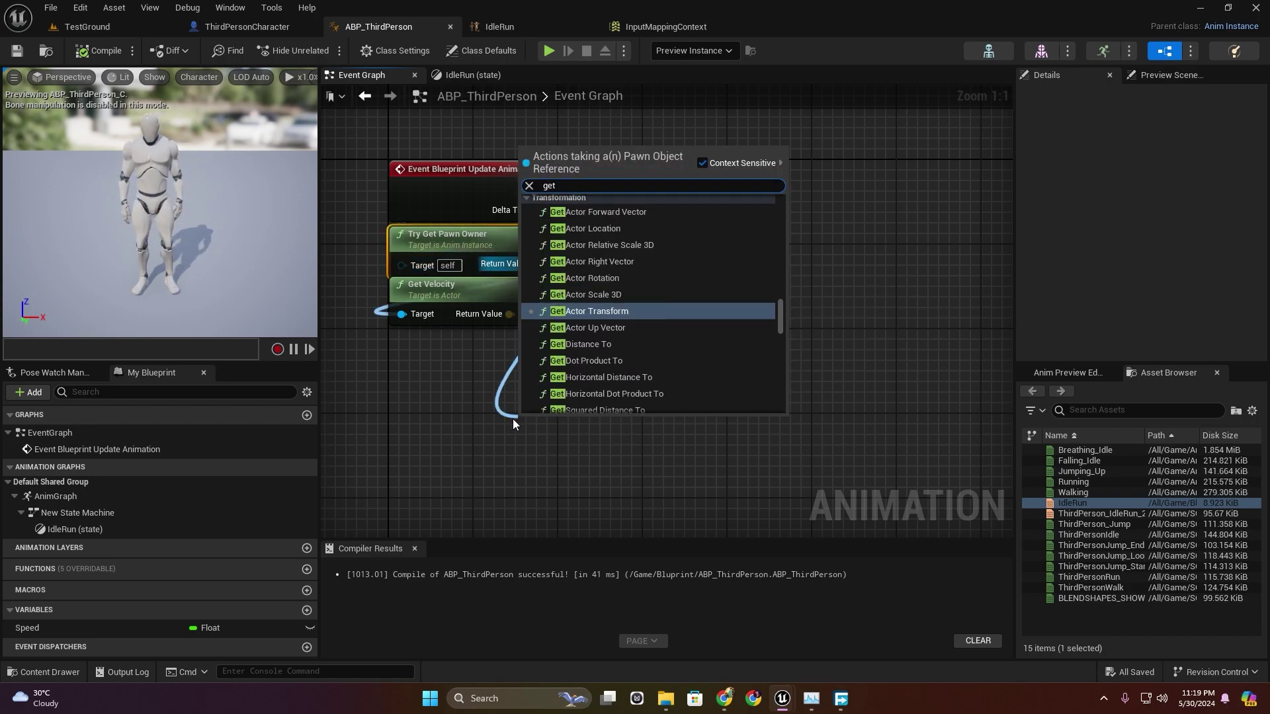
pyautogui.write(' move')
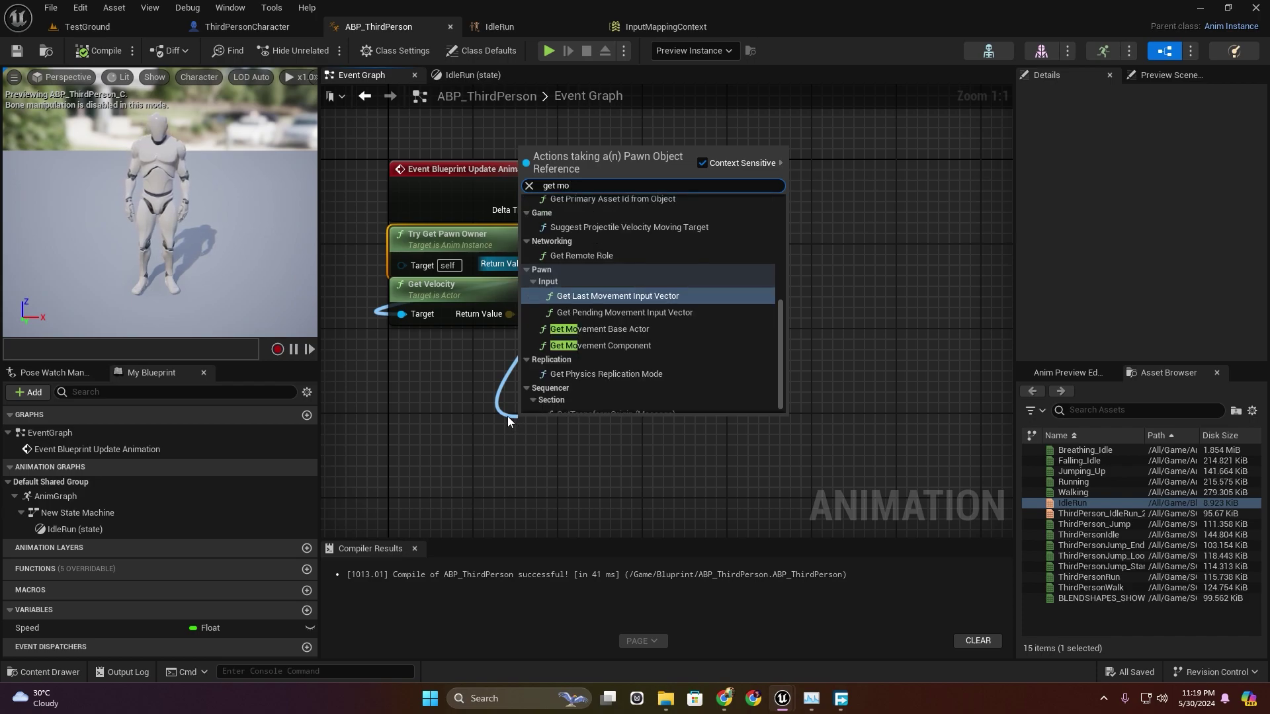
pyautogui.click(631, 276)
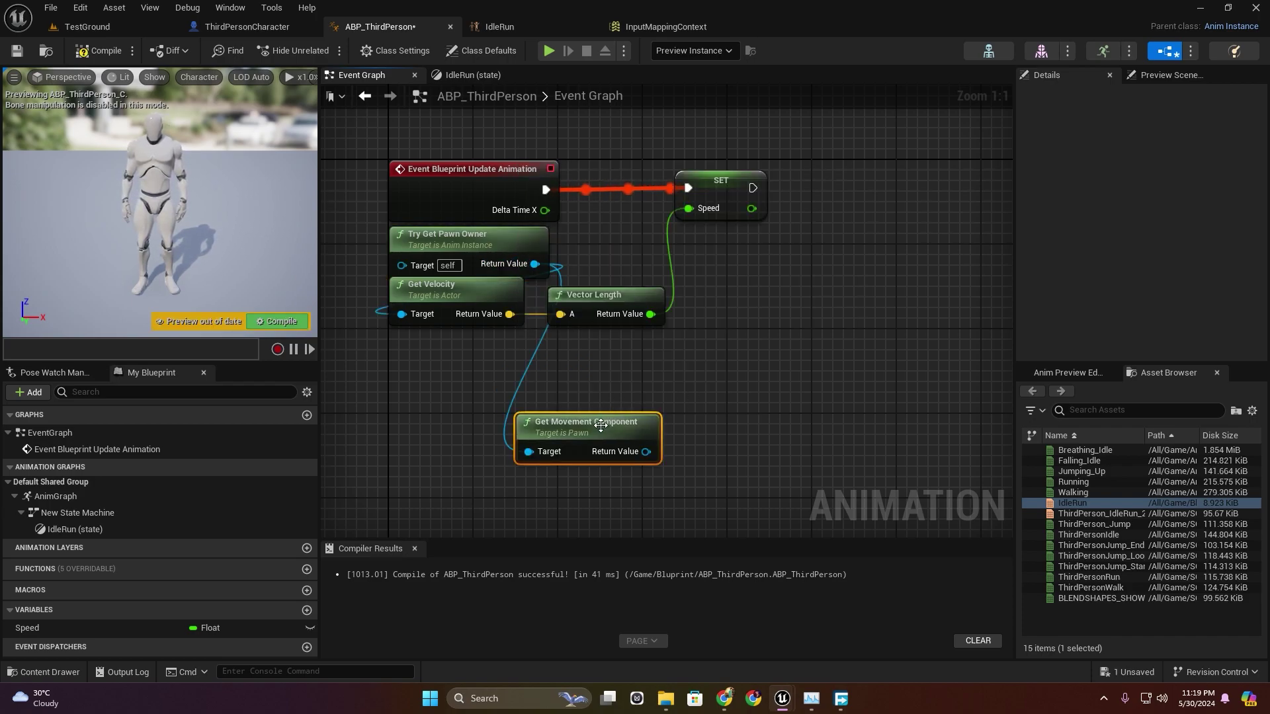
pyautogui.moveTo(592, 424); pyautogui.dragTo(472, 351)
# Add an Is Falling node fed by Get Movement Component's return value and place it beside that node.
pyautogui.moveTo(609, 382); pyautogui.dragTo(611, 384)
pyautogui.write('is fa')
pyautogui.press('Return')
pyautogui.moveTo(697, 379); pyautogui.dragTo(641, 352)
# Promote Is Falling's return value to a Boolean variable named Falling ?, run its SET node after the Speed SET and compile.
pyautogui.rightClick(705, 378)
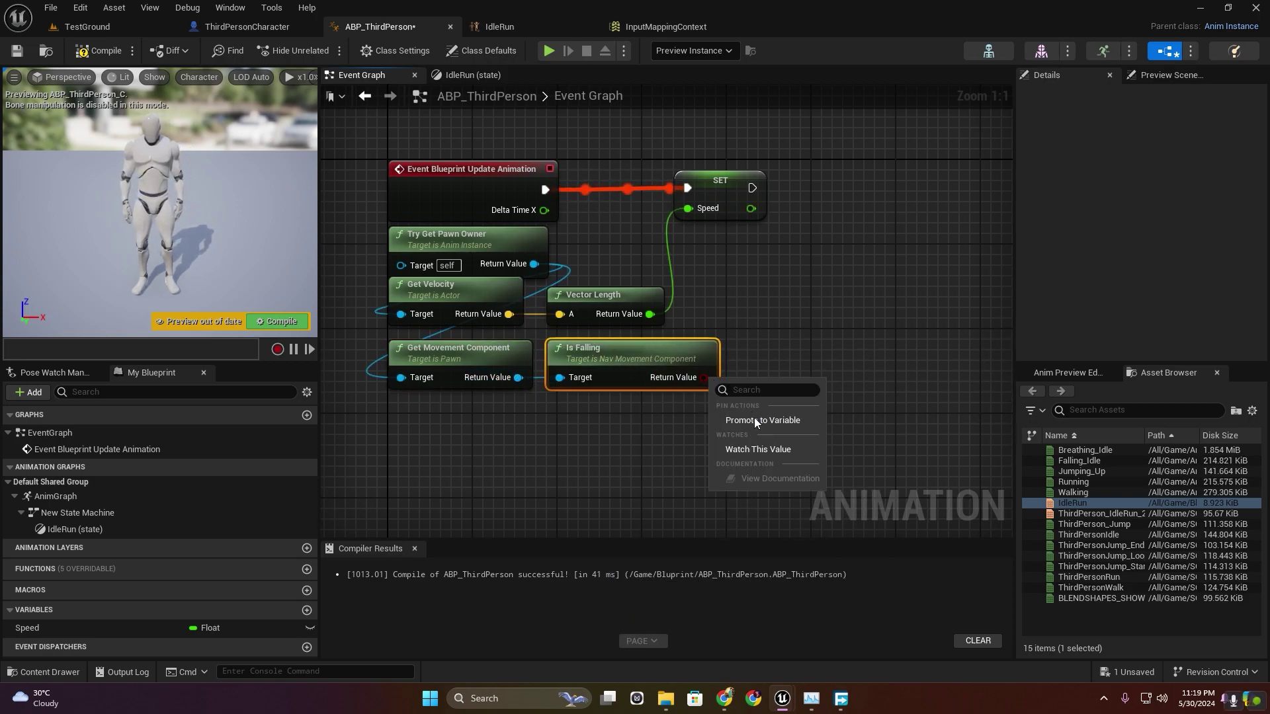
pyautogui.click(761, 419)
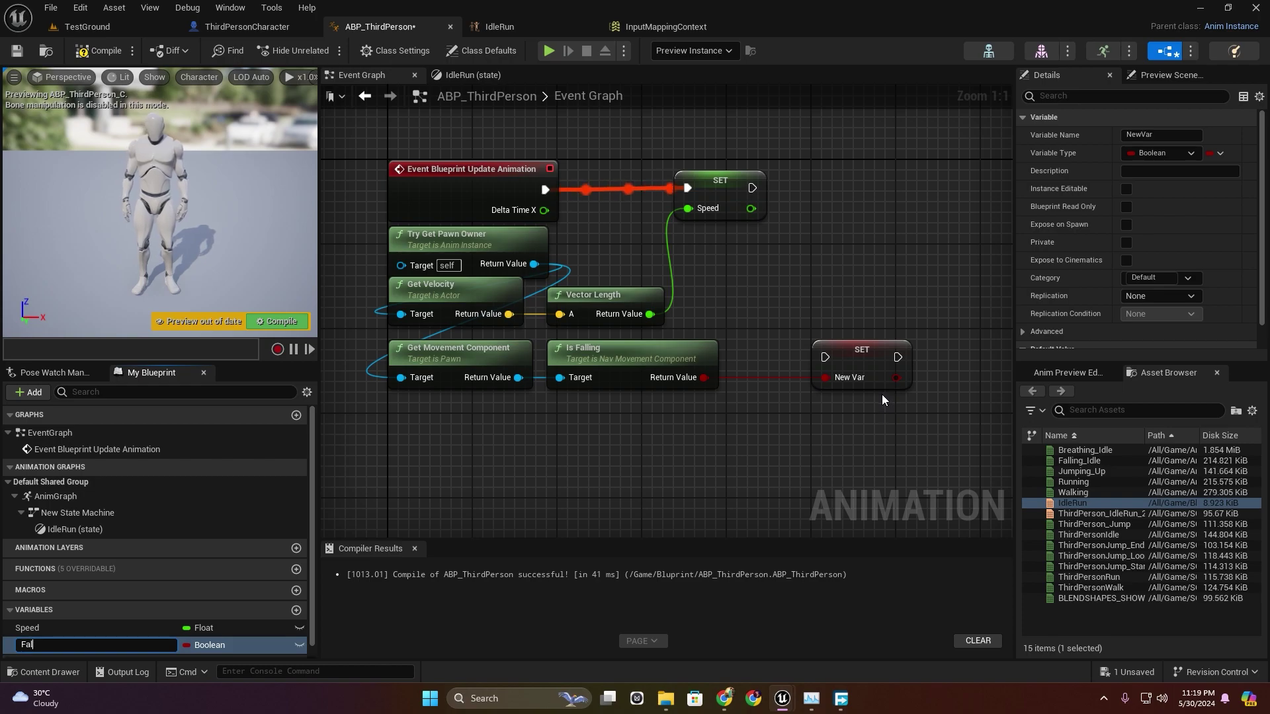
pyautogui.write('Falling ?z')
pyautogui.press('Return')
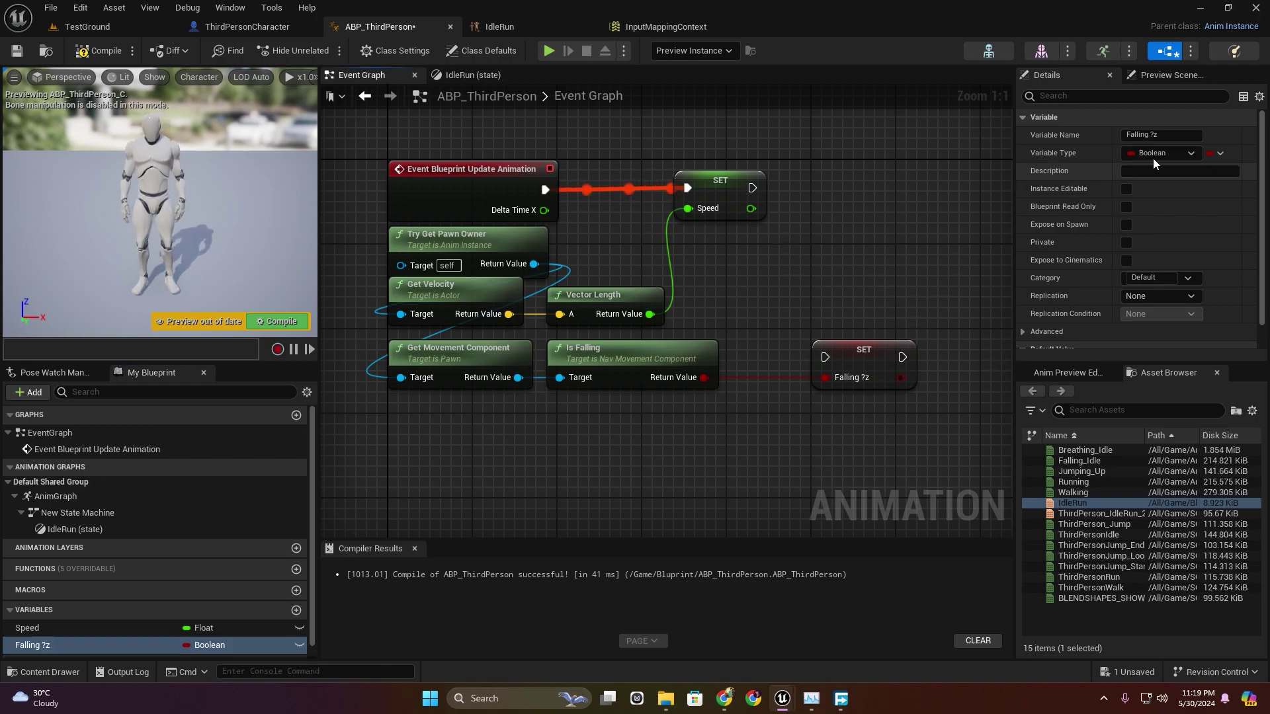
pyautogui.press('Return')
pyautogui.moveTo(752, 188); pyautogui.dragTo(836, 185)
pyautogui.click(278, 320)
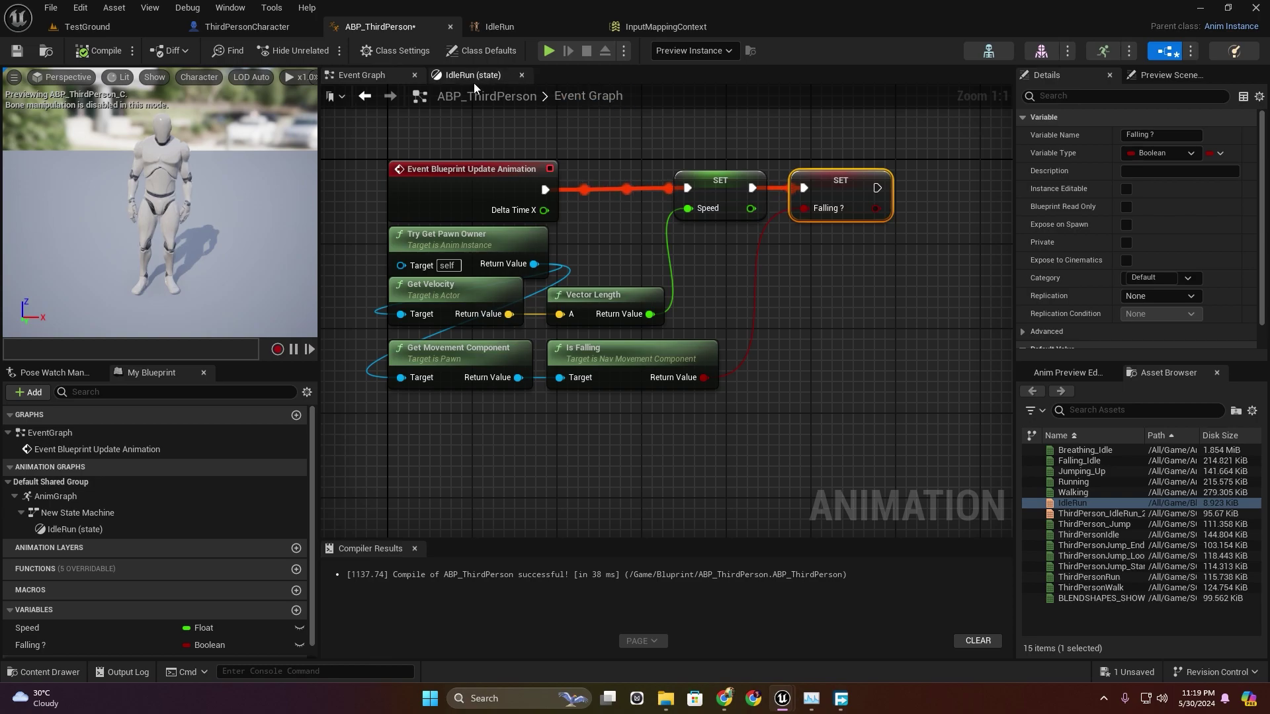
# Save ABP_ThirdPerson and add Jumping_Up and Falling_Idle states from their animation assets to New State Machine.
pyautogui.click(473, 78)
pyautogui.click(689, 97)
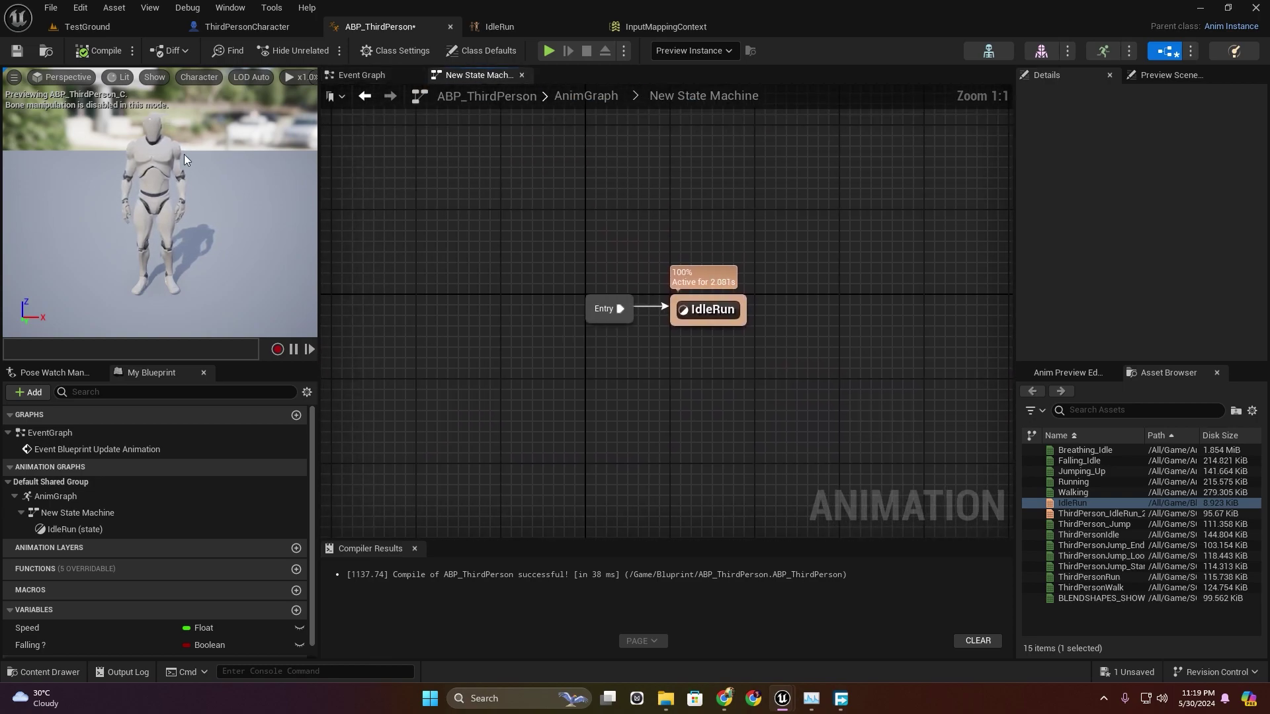
pyautogui.click(18, 54)
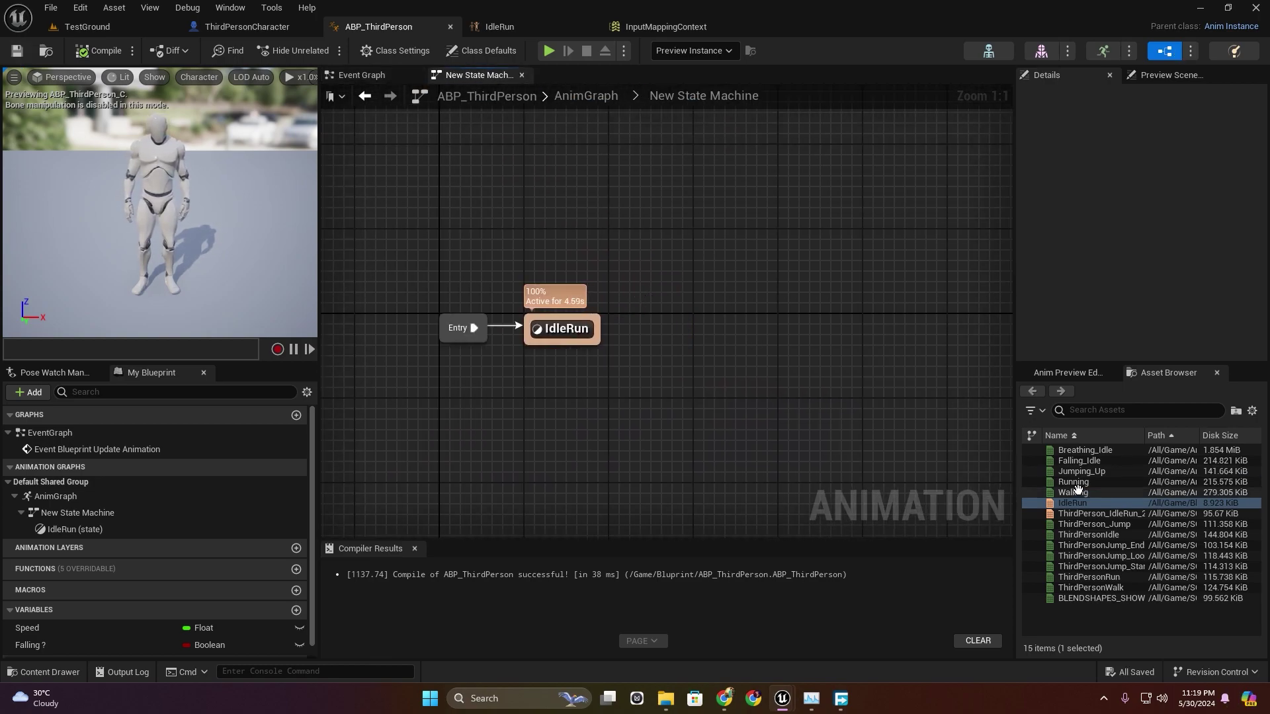
pyautogui.moveTo(1082, 471); pyautogui.dragTo(632, 238)
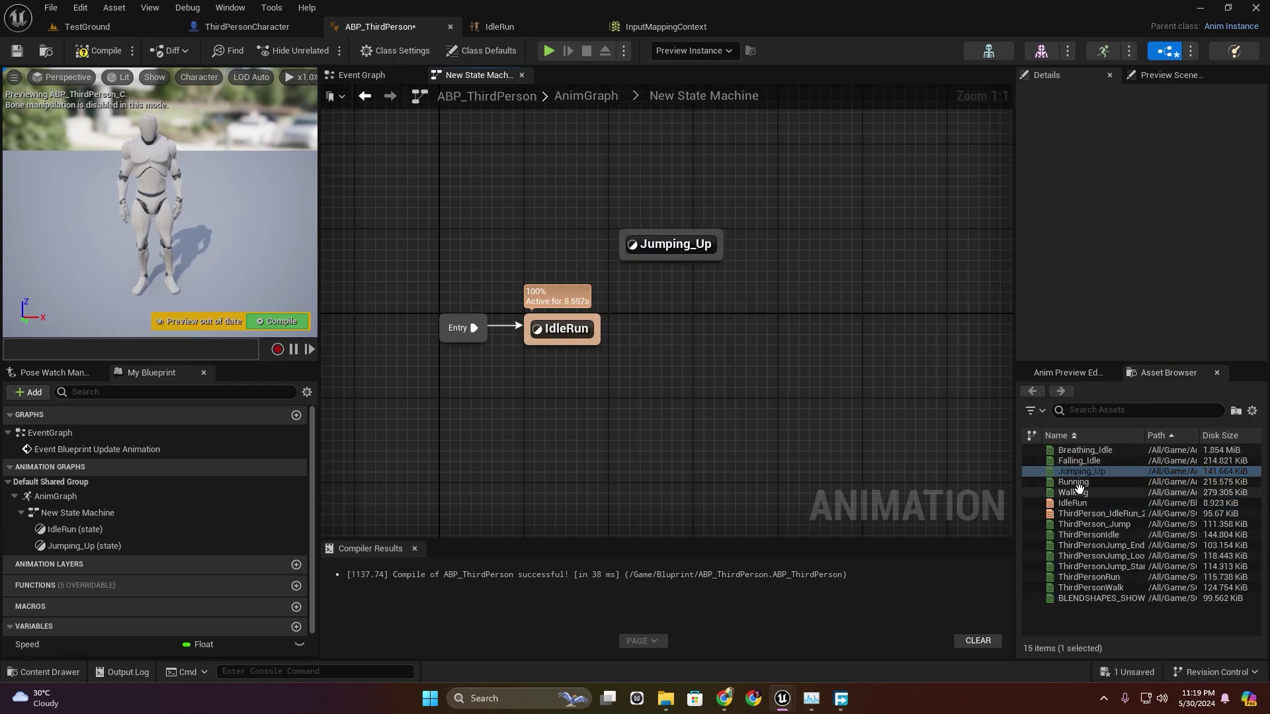
pyautogui.moveTo(1076, 465); pyautogui.dragTo(800, 240)
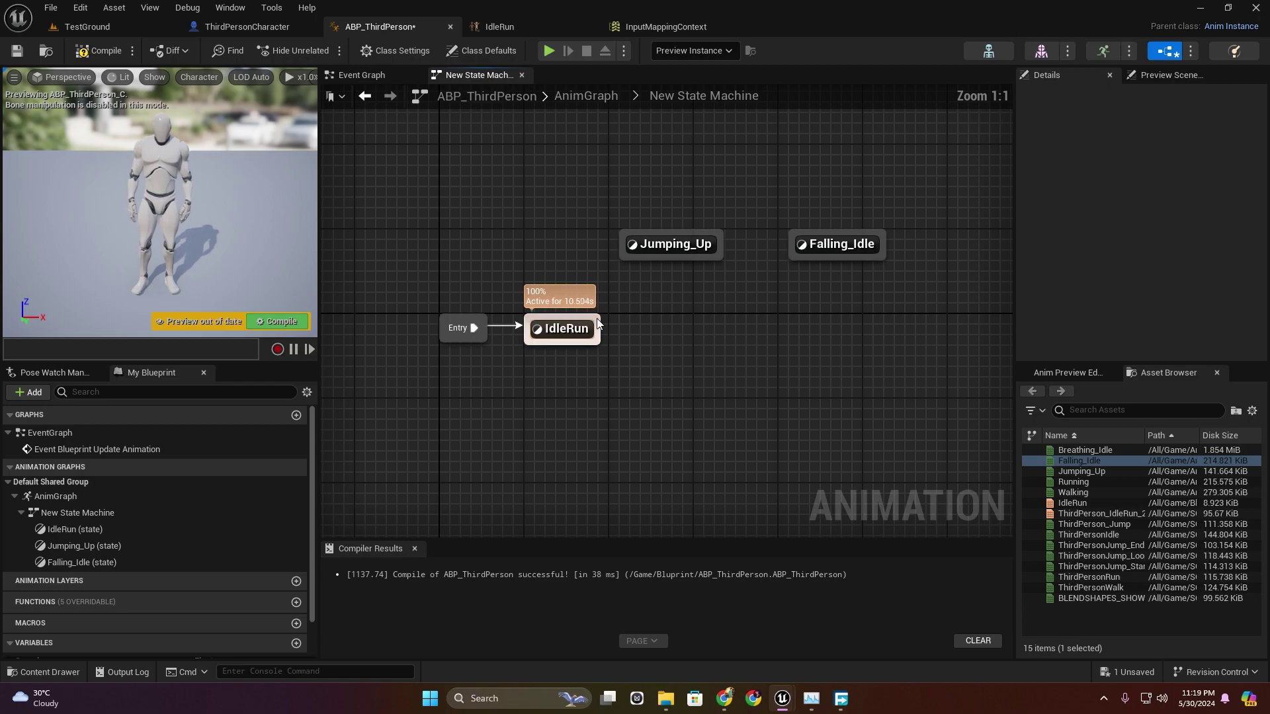
# Create a transition from IdleRun to Jumping_Up, use Falling ? as its Can Enter Transition condition and compile.
pyautogui.moveTo(597, 323); pyautogui.dragTo(625, 252)
pyautogui.doubleClick(595, 283)
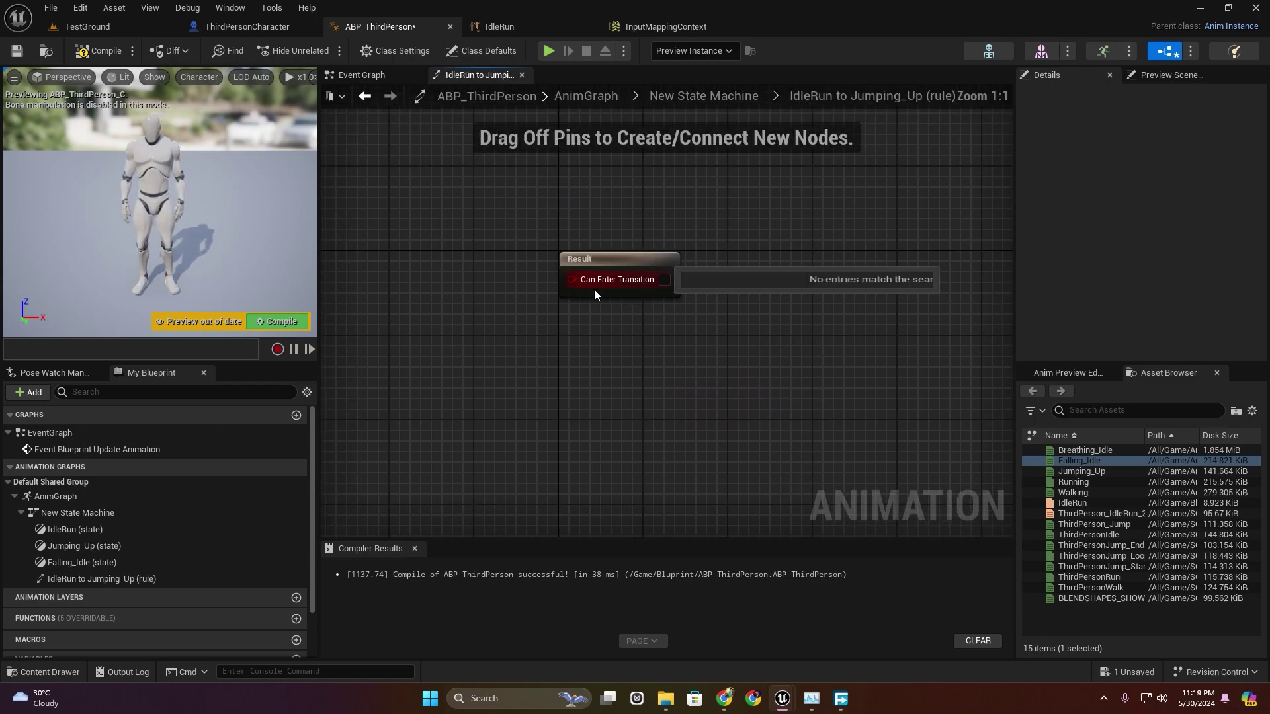
pyautogui.scroll(-2, 159, 562)
pyautogui.moveTo(34, 632); pyautogui.dragTo(626, 317)
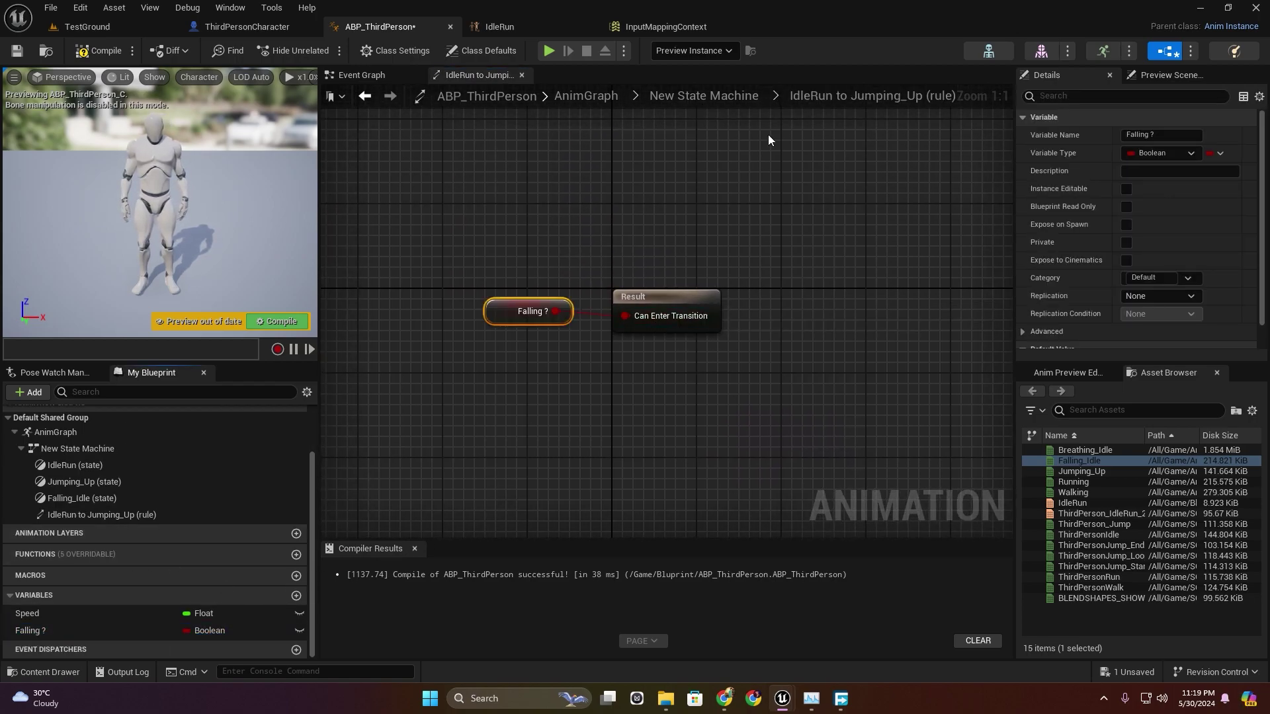
pyautogui.click(703, 99)
pyautogui.press('F7')
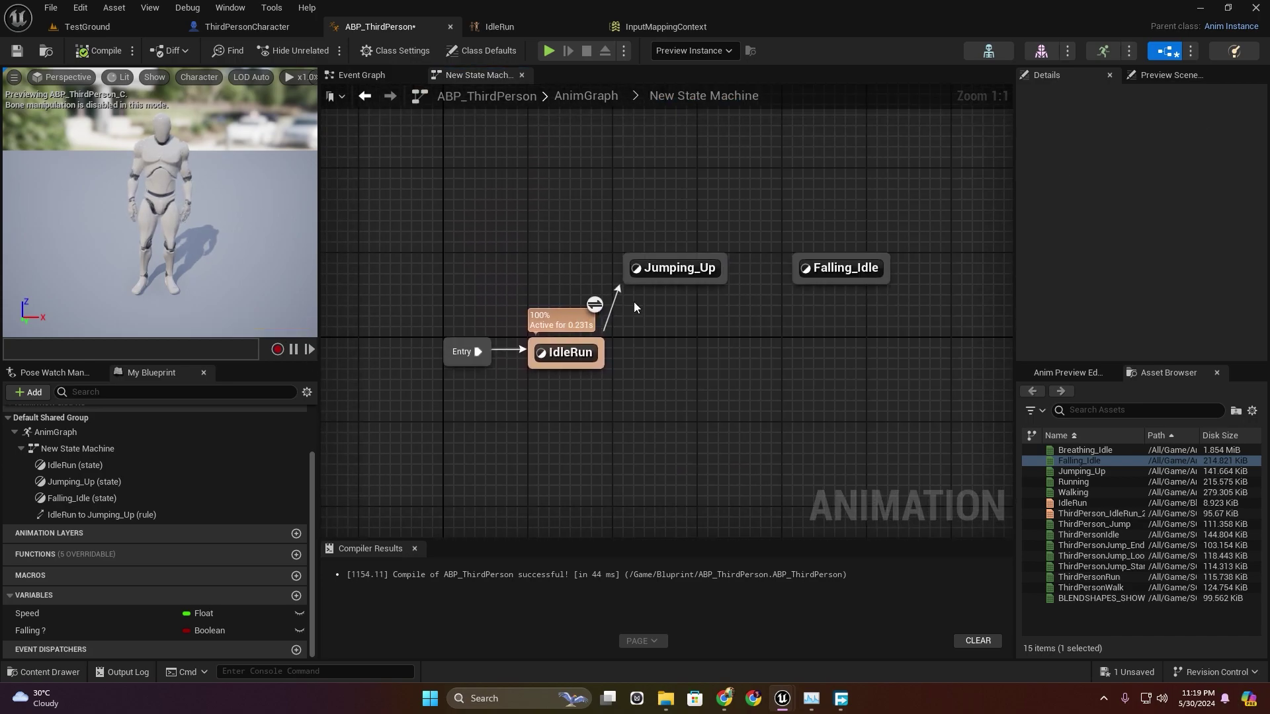
# Create a Jumping_Up to Falling_Idle transition with the automatic rule enabled, and rearrange the two states around IdleRun.
pyautogui.moveTo(803, 270)
pyautogui.mouseDown()
pyautogui.moveTo(736, 272)
pyautogui.moveTo(796, 273)
pyautogui.mouseUp()
pyautogui.click(760, 250)
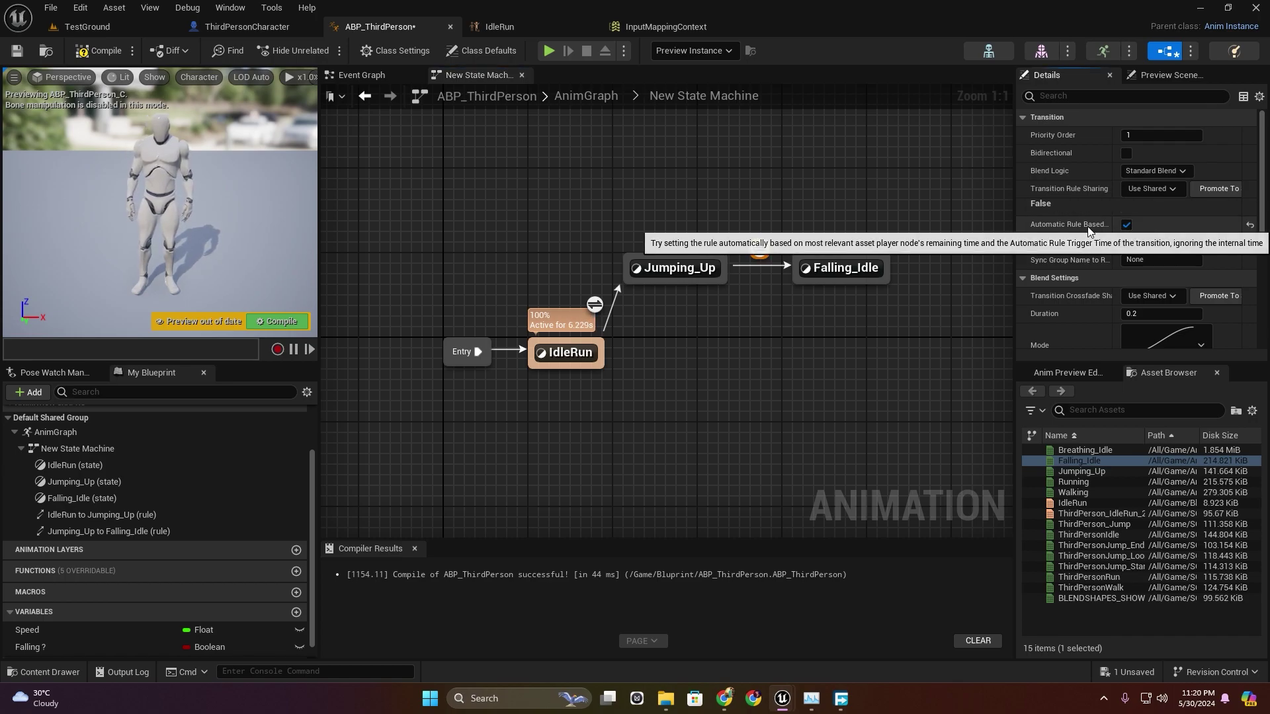
pyautogui.moveTo(865, 280); pyautogui.dragTo(727, 365)
pyautogui.moveTo(681, 265); pyautogui.dragTo(650, 235)
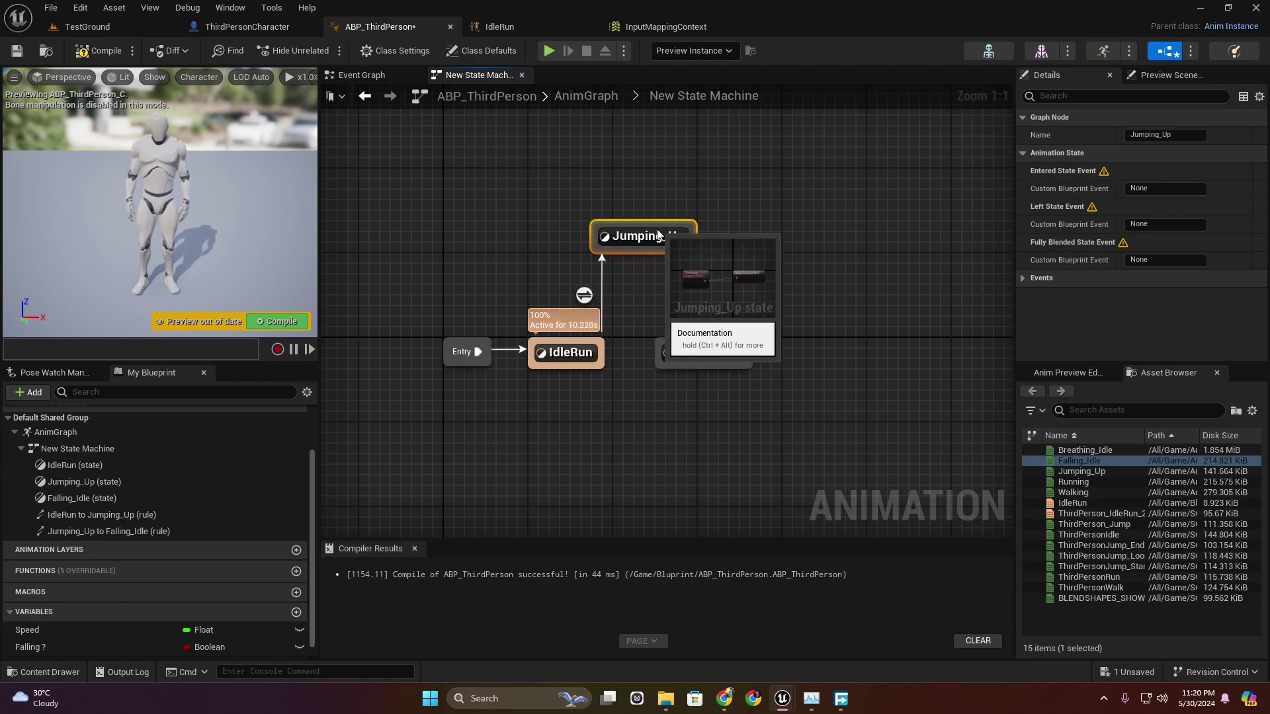
# Create a transition from Falling_Idle to IdleRun whose Can Enter Transition condition is Falling ? passed through a NOT Boolean node.
pyautogui.moveTo(709, 355); pyautogui.dragTo(563, 357)
pyautogui.doubleClick(635, 357)
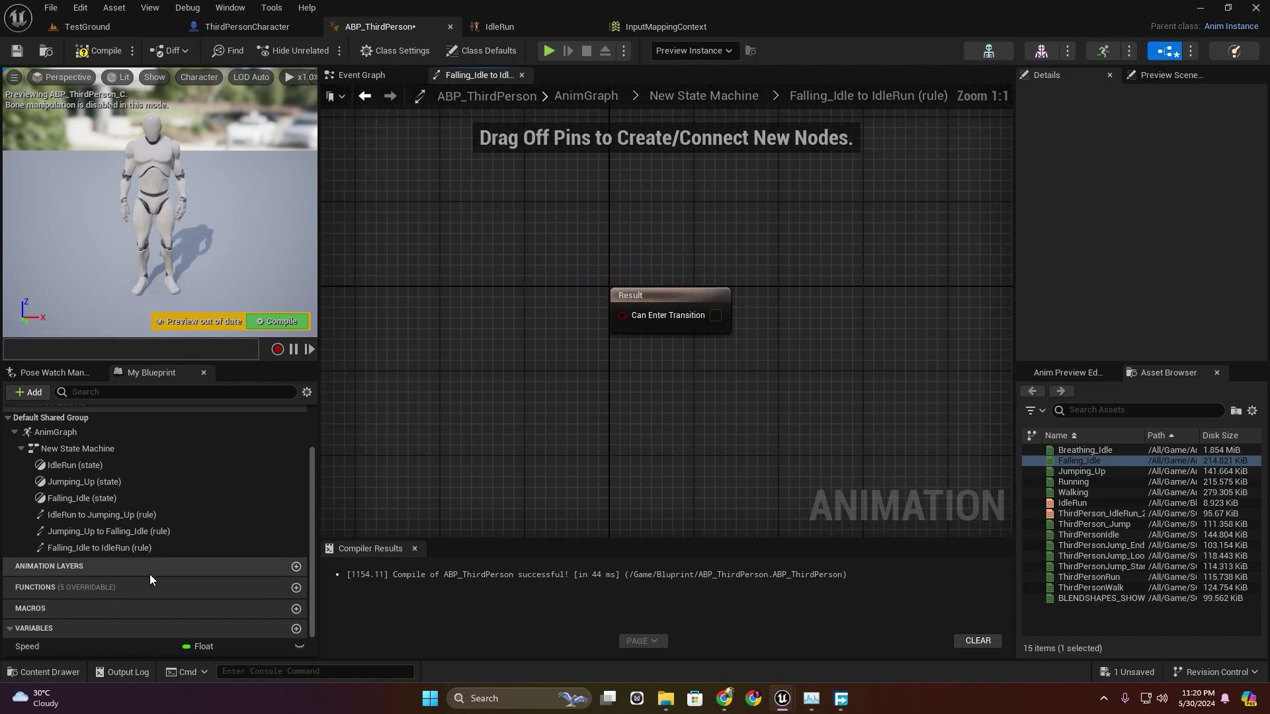
pyautogui.scroll(-1, 151, 571)
pyautogui.keyDown('ctrl'); pyautogui.moveTo(29, 631); pyautogui.dragTo(490, 348); pyautogui.keyUp('ctrl')
pyautogui.click(515, 415)
pyautogui.write('not b')
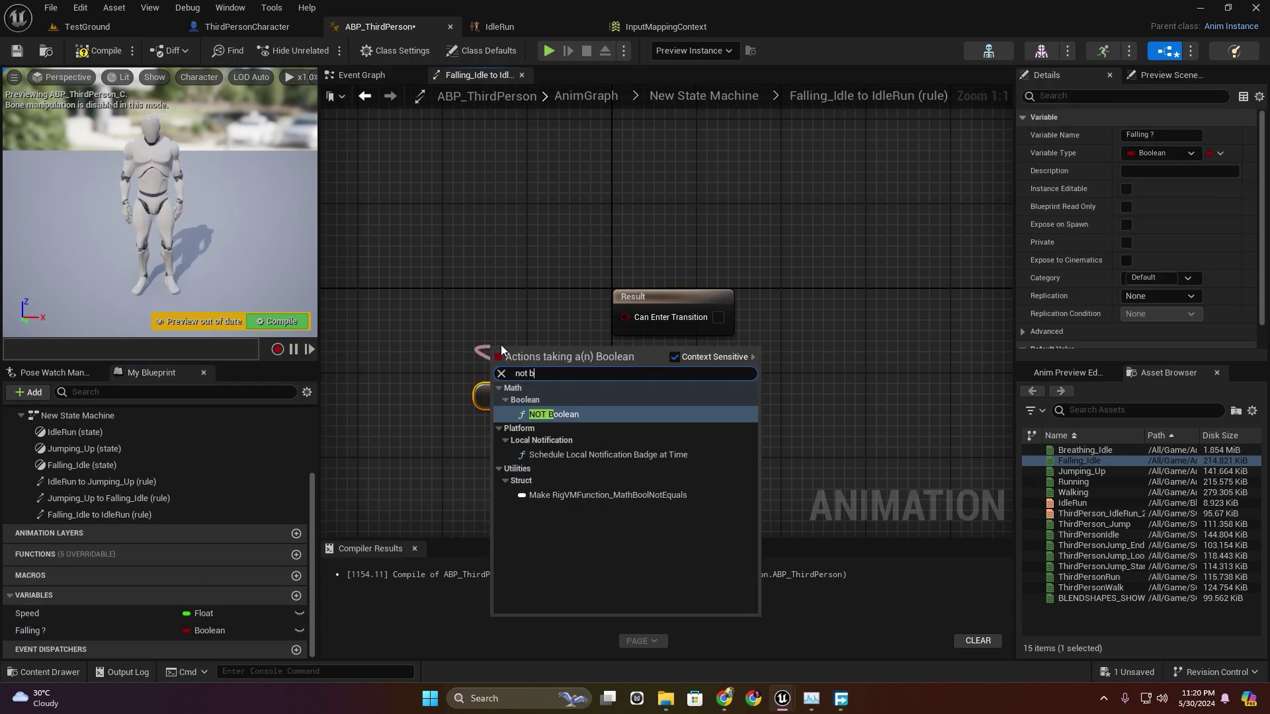
pyautogui.click(604, 412)
pyautogui.moveTo(580, 354); pyautogui.dragTo(624, 316)
pyautogui.click(681, 96)
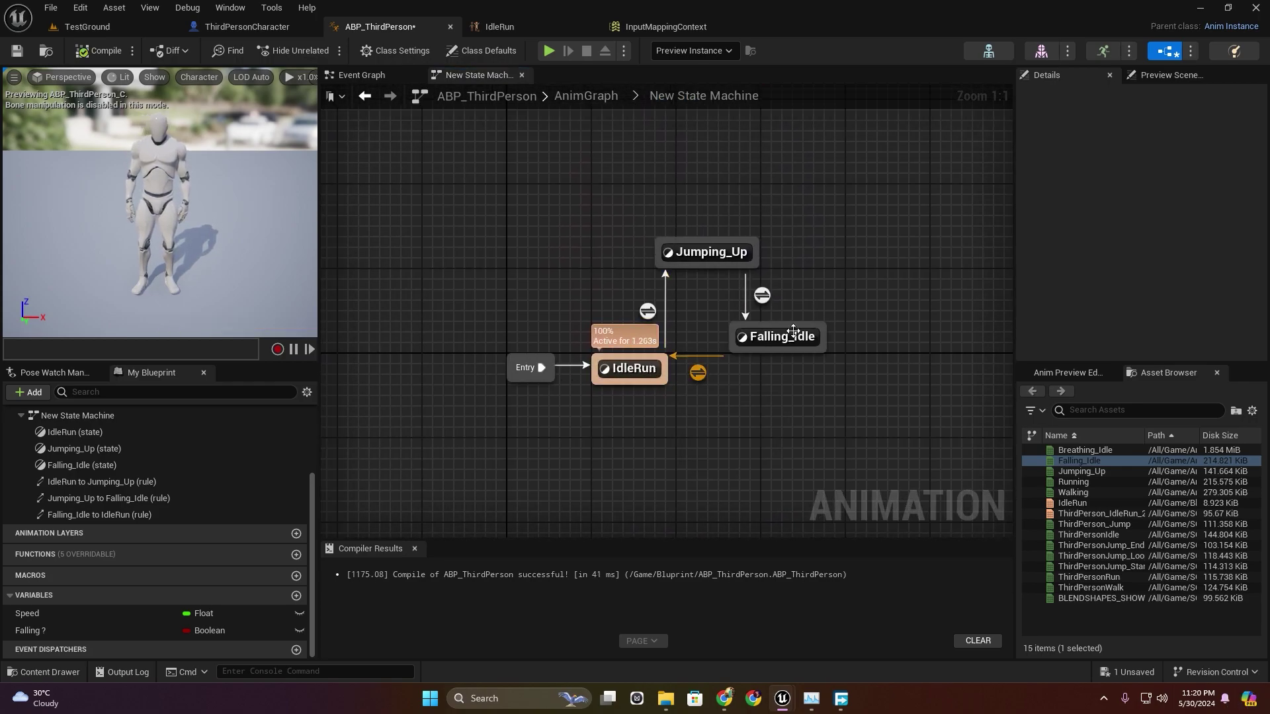
# Check the playback and loop settings of the sequence player inside the Falling_Idle state, and compile the blueprint.
pyautogui.doubleClick(778, 338)
pyautogui.click(547, 300)
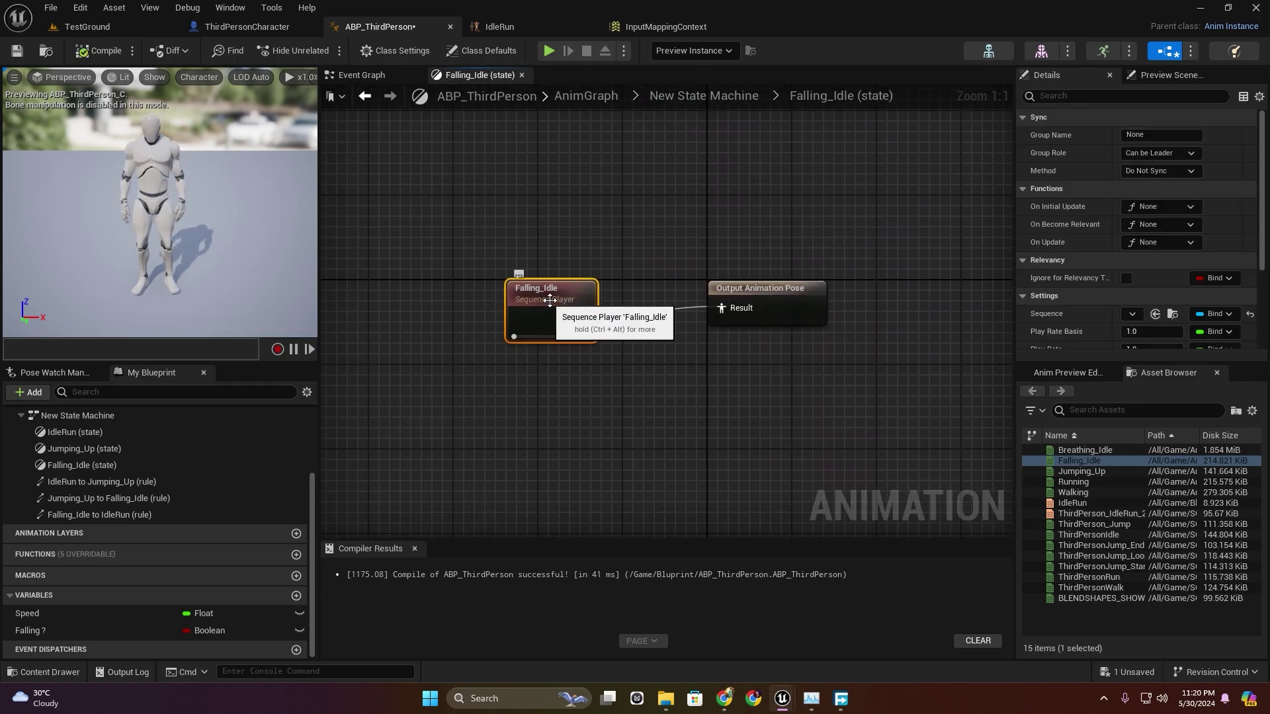
pyautogui.scroll(-2, 1040, 263)
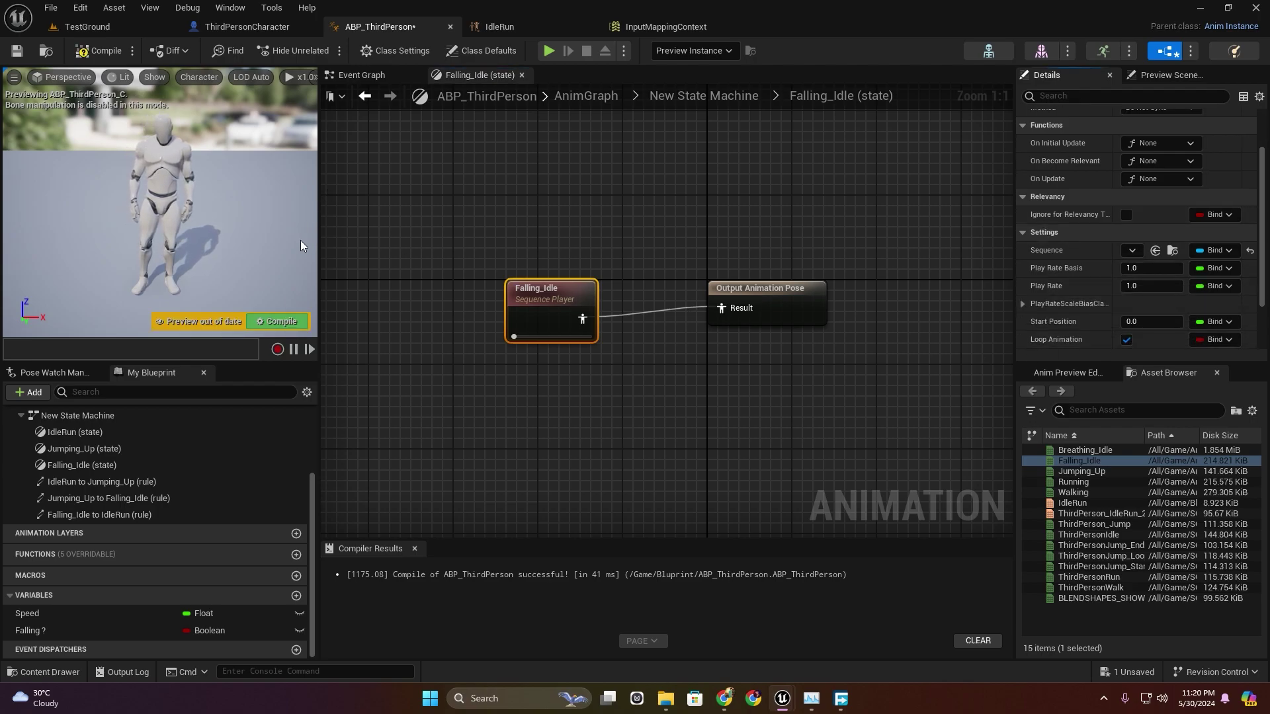
pyautogui.click(277, 320)
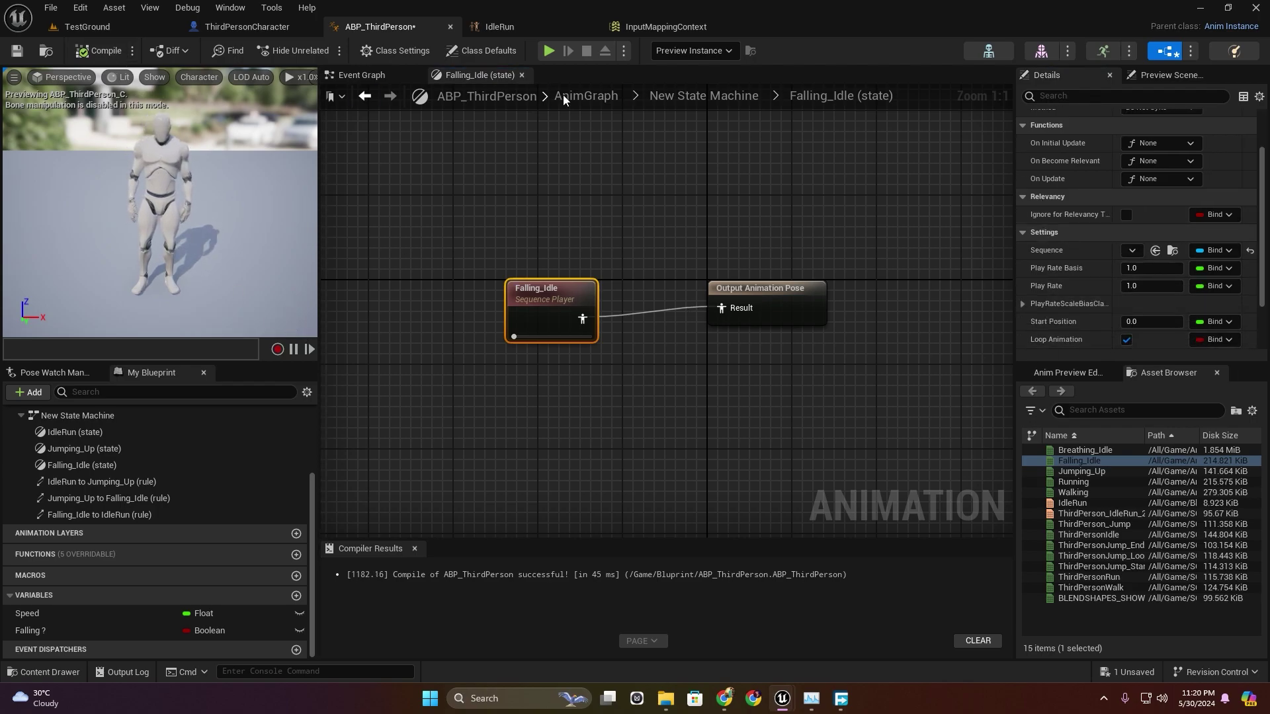
# Play-test the level by moving forward, jumping repeatedly and going off the floor's edge to check the jump and fall animations.
pyautogui.click(548, 51)
pyautogui.press('w')
pyautogui.press('space')
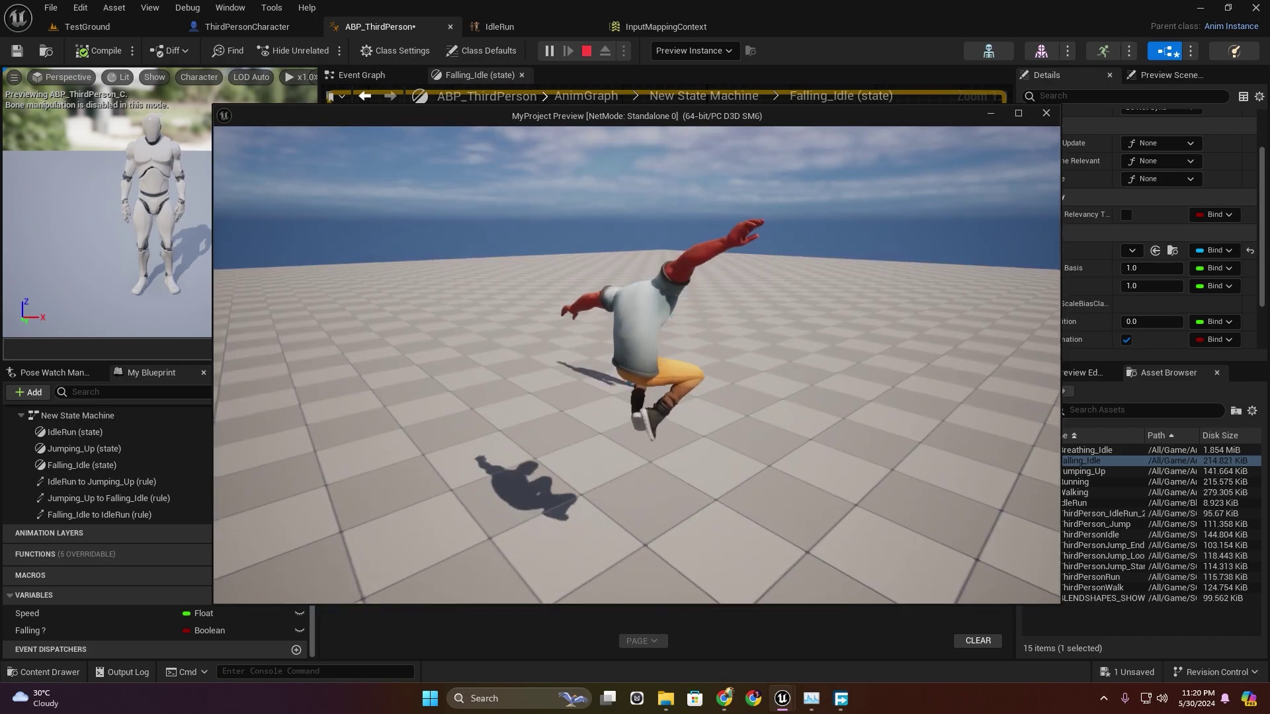
pyautogui.press('space')
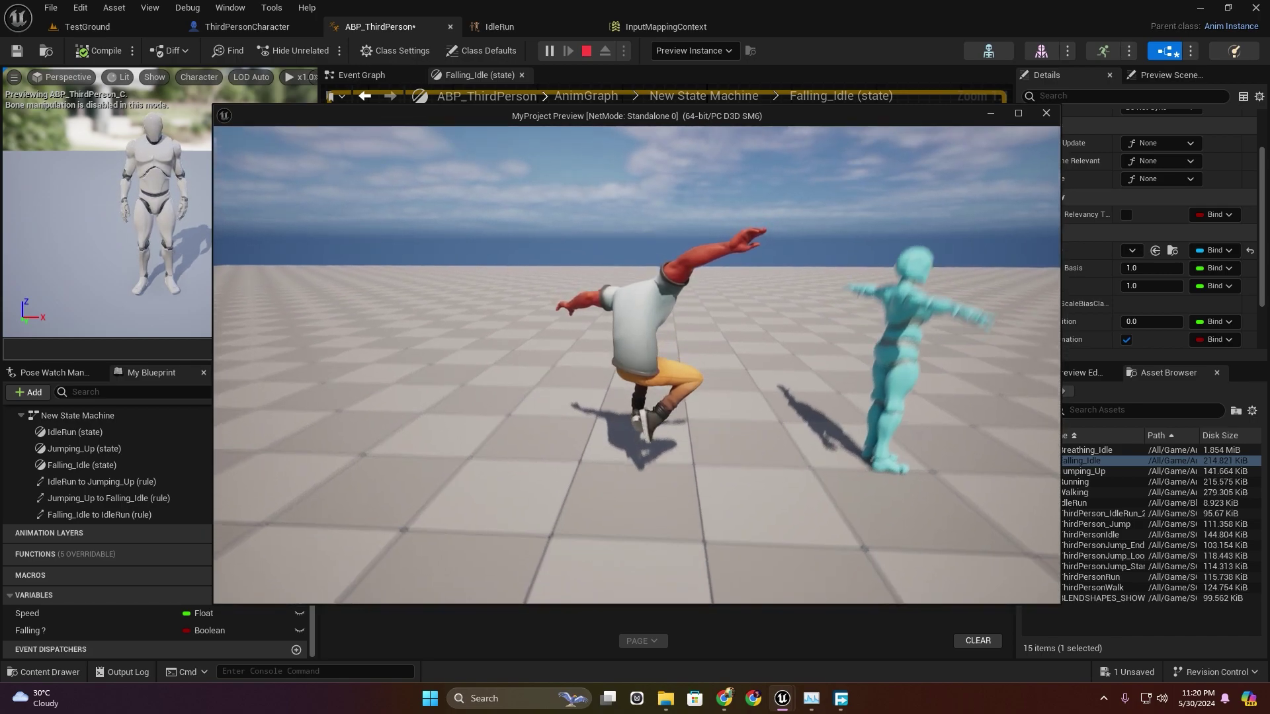
pyautogui.press('space')
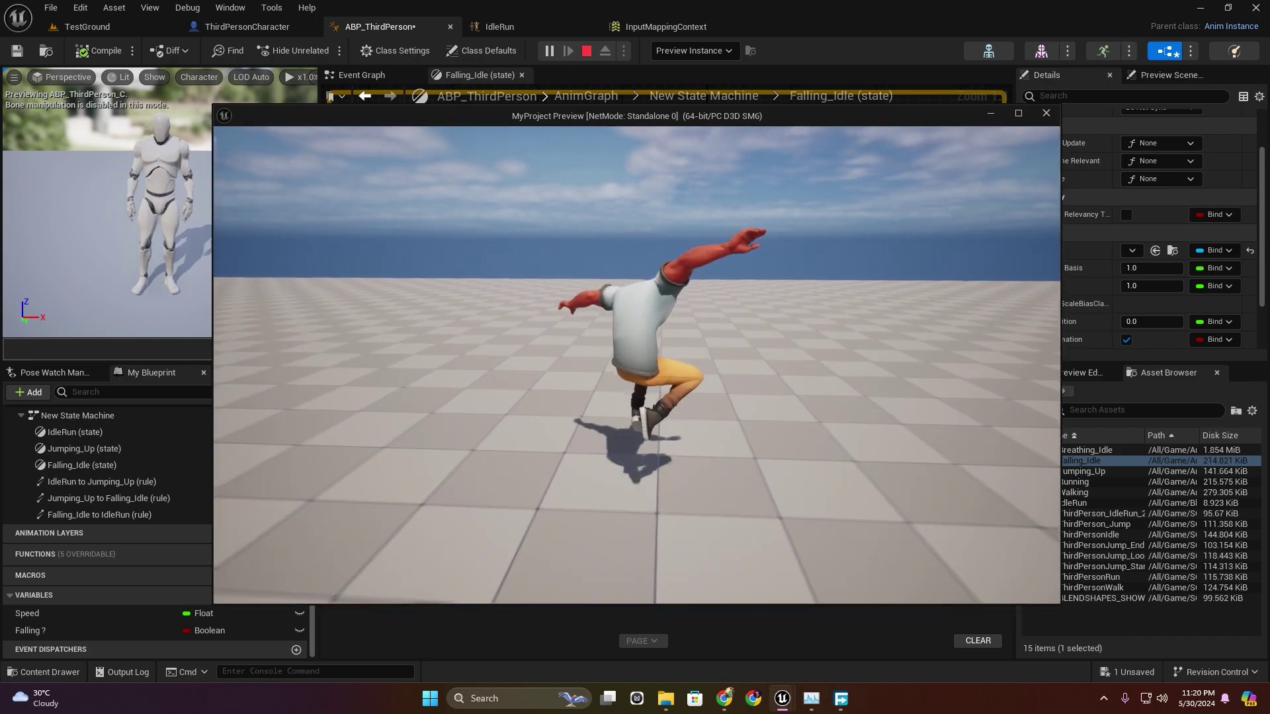
pyautogui.press('space')
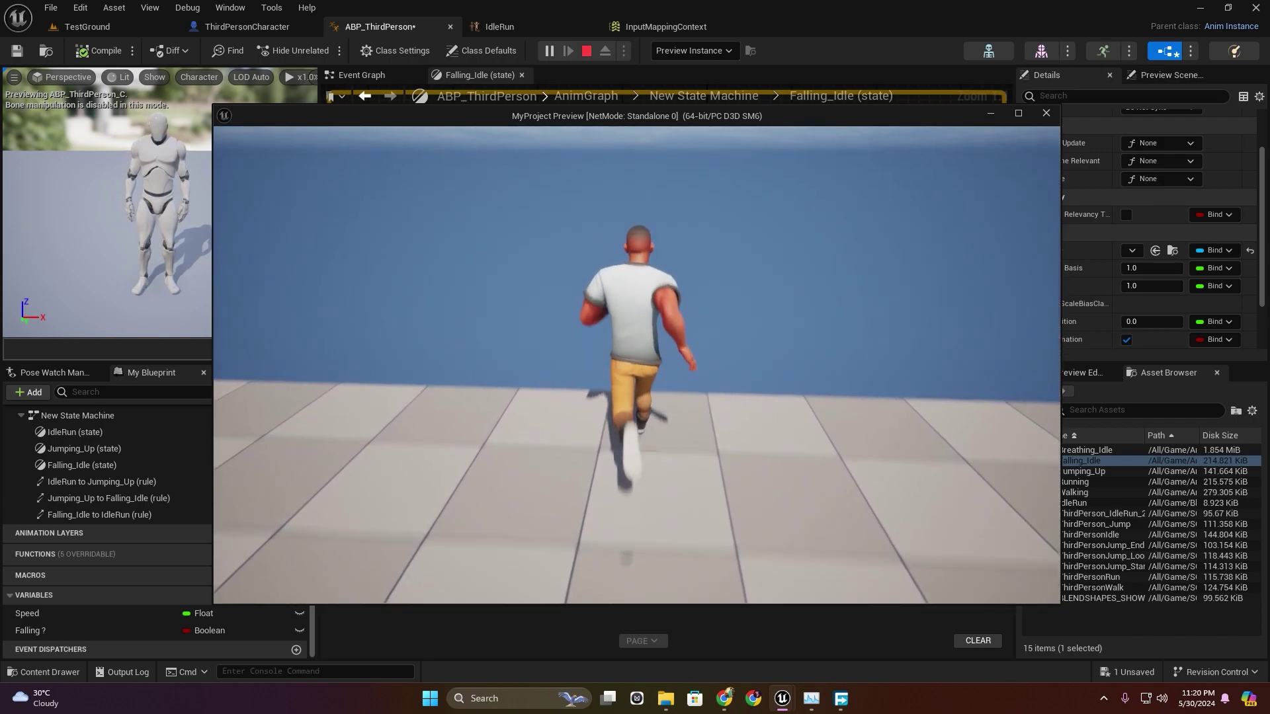
pyautogui.press('space')
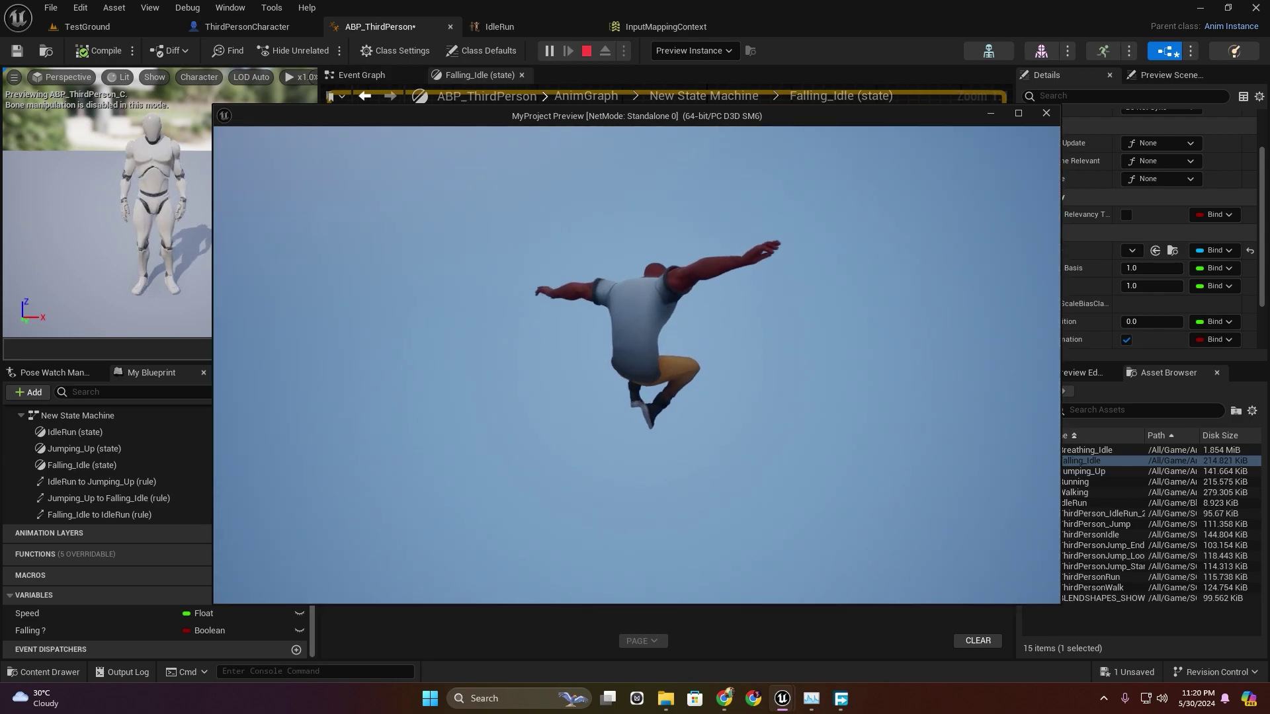
pyautogui.press('Escape')
# Start another play session and move the character in several directions, walking and sprinting, to check the idle, walk and run animations.
pyautogui.hotkey('alt', 'p')
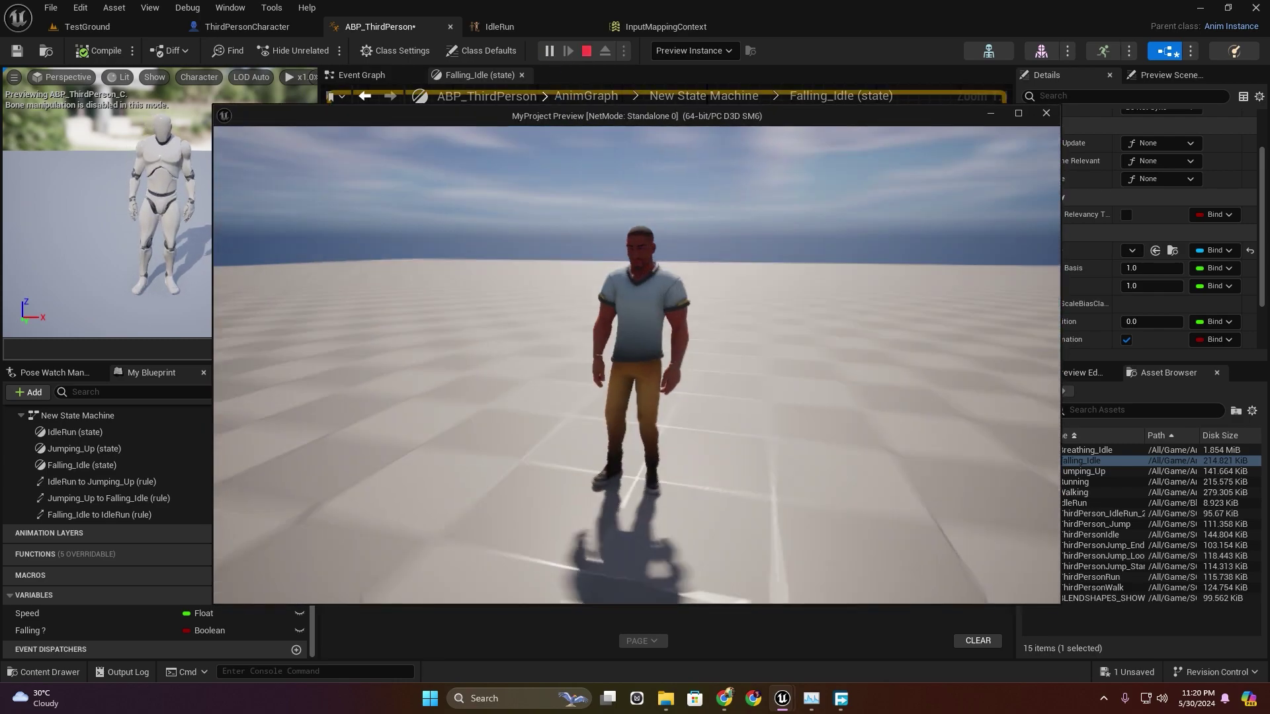
pyautogui.press('w')
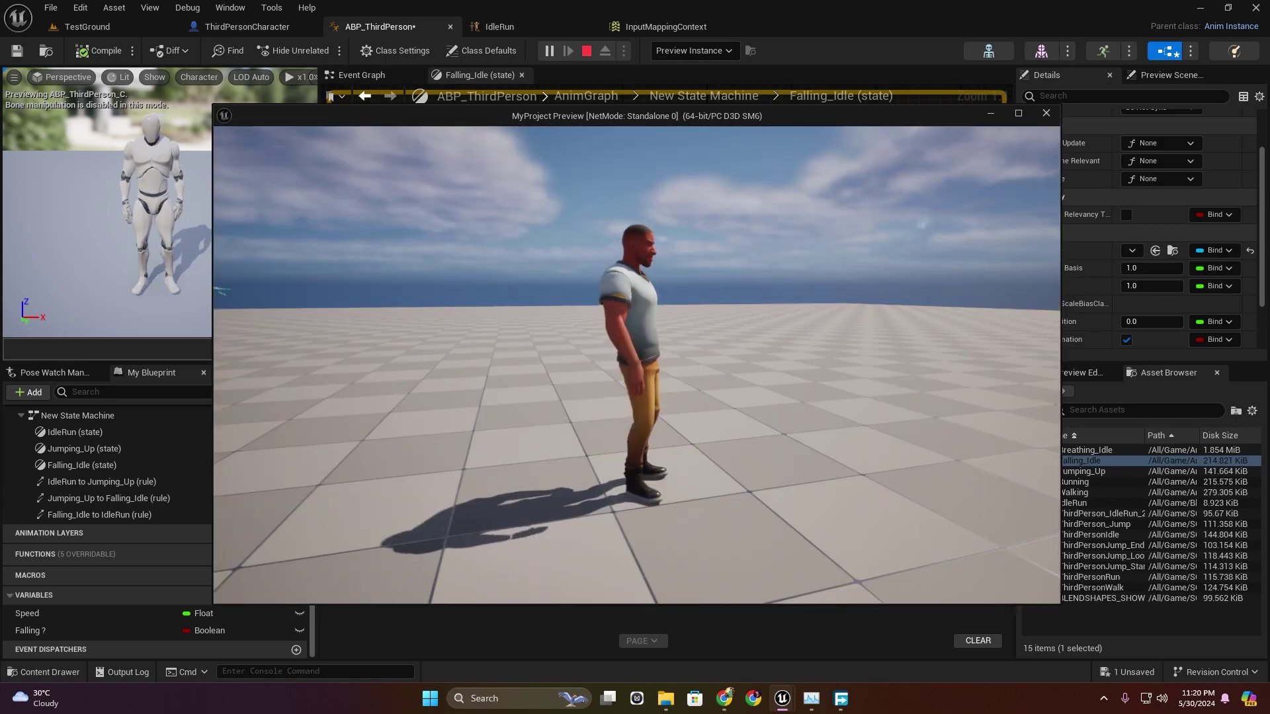
pyautogui.press('d')
pyautogui.press('a')
pyautogui.press('w')
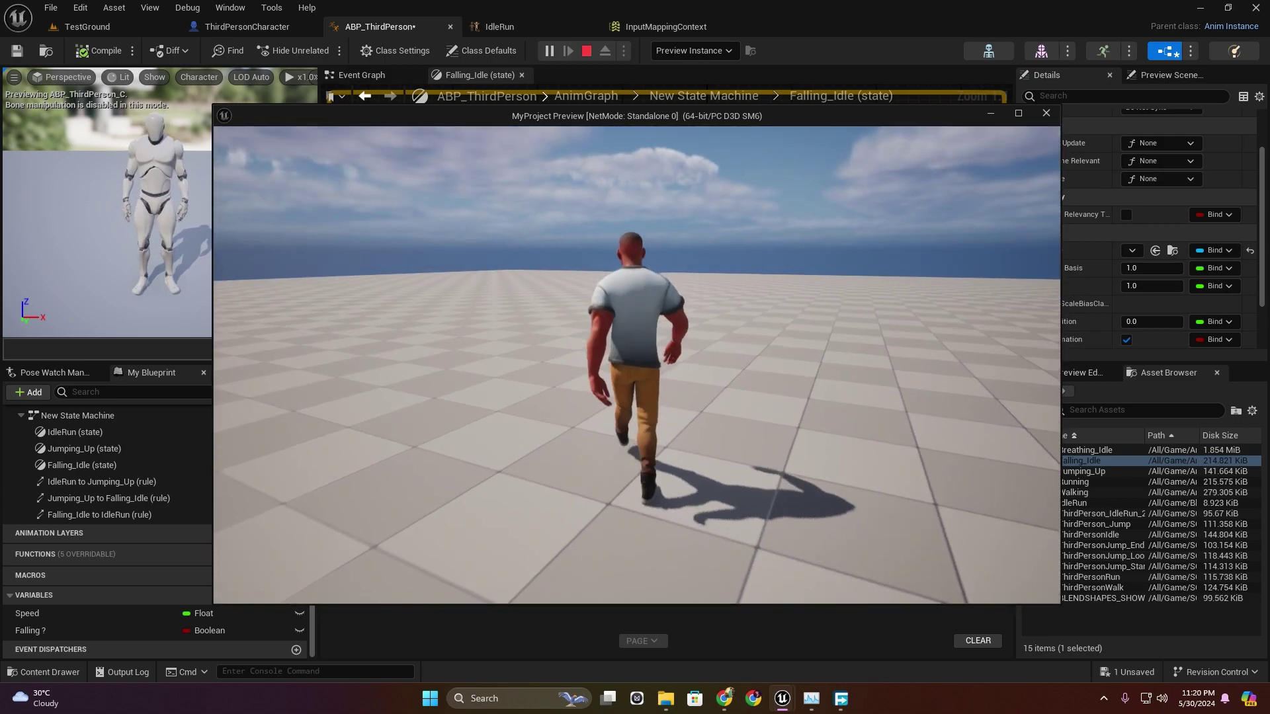
pyautogui.press('d')
pyautogui.press('w')
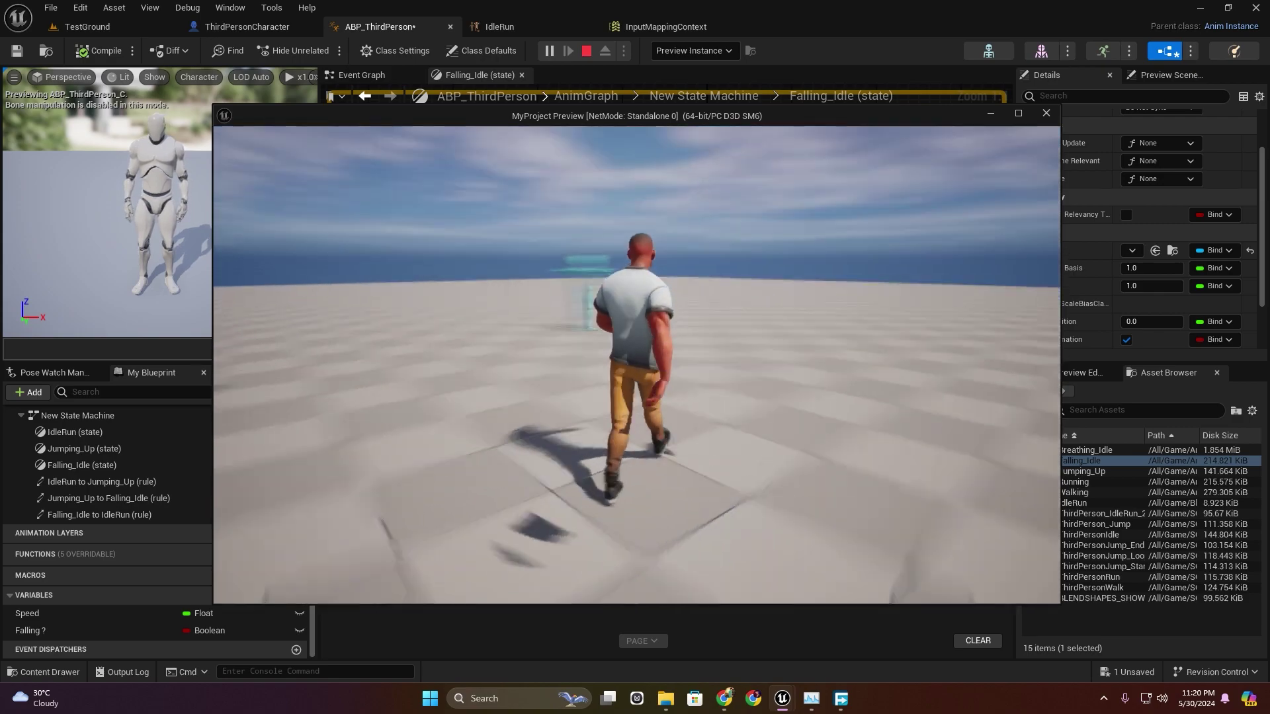
pyautogui.press('w')
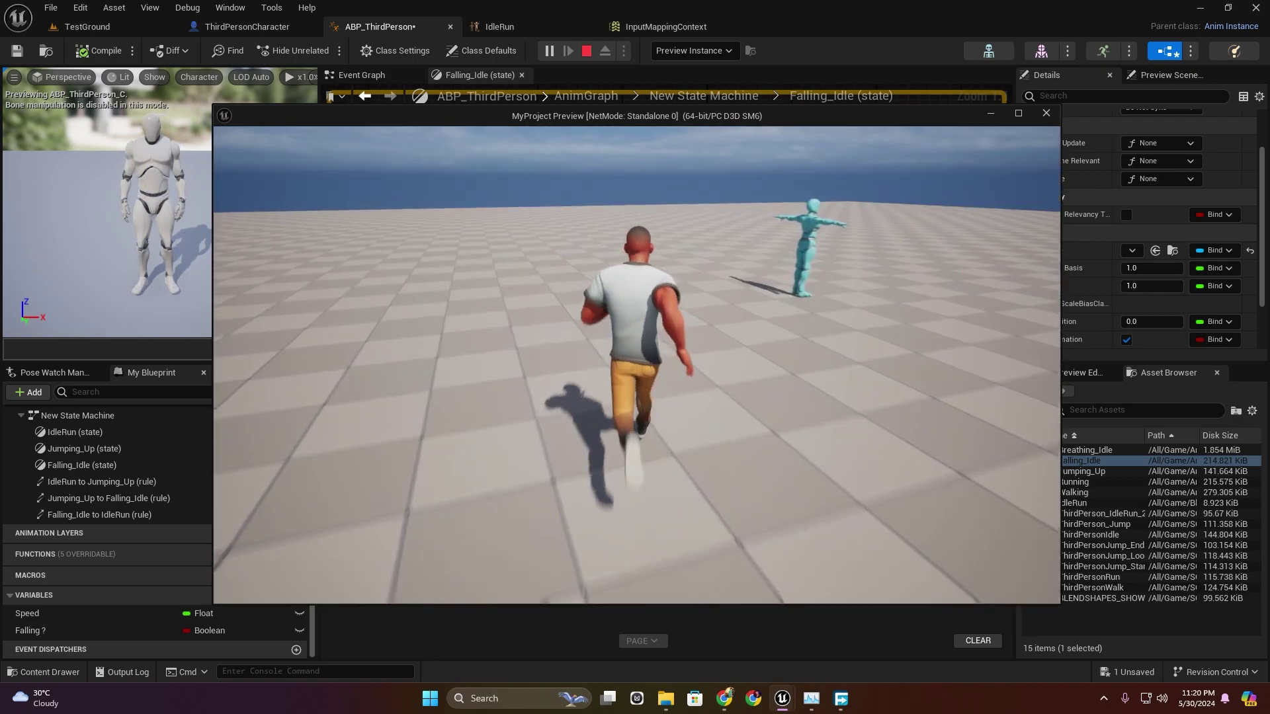
pyautogui.press('w')
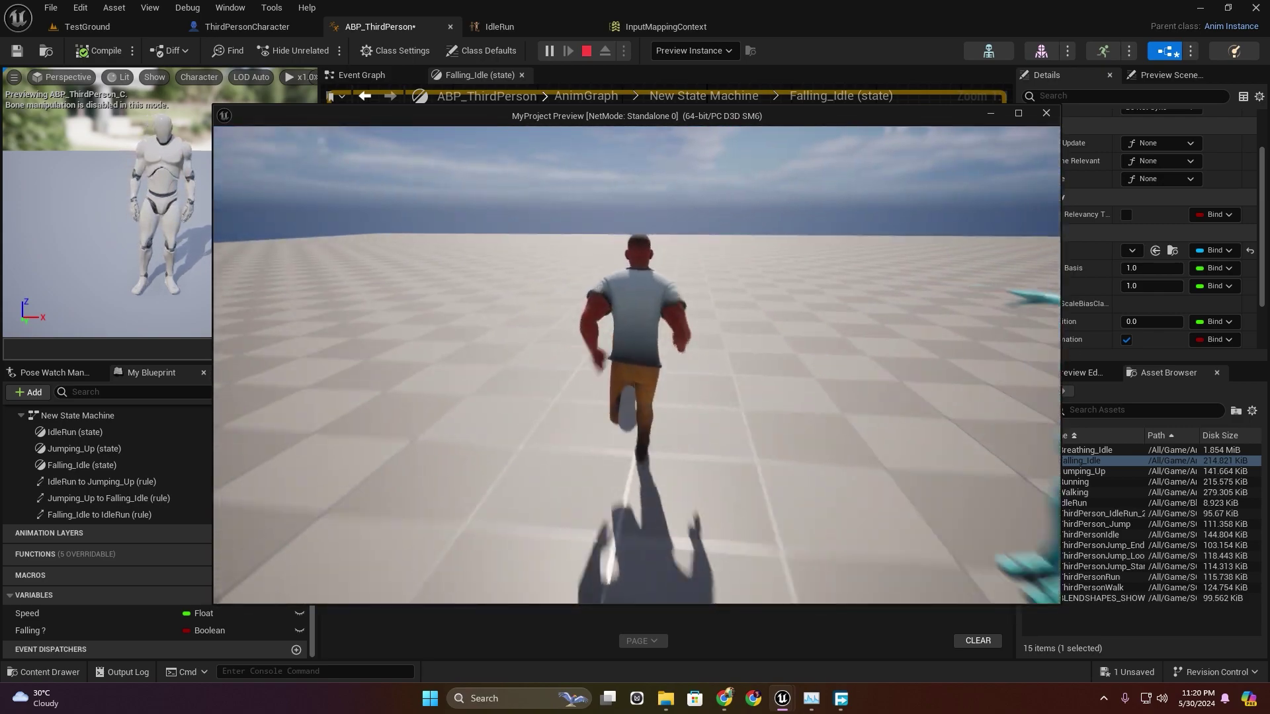
pyautogui.press('w')
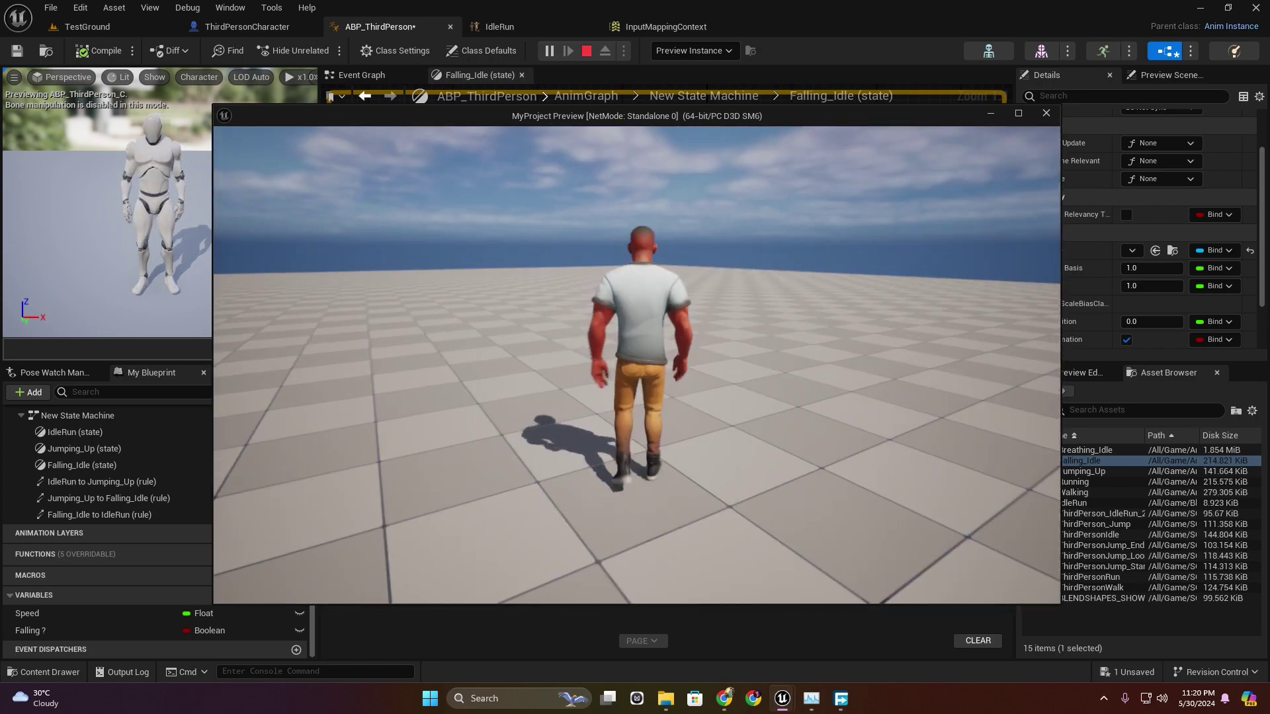
pyautogui.press('s')
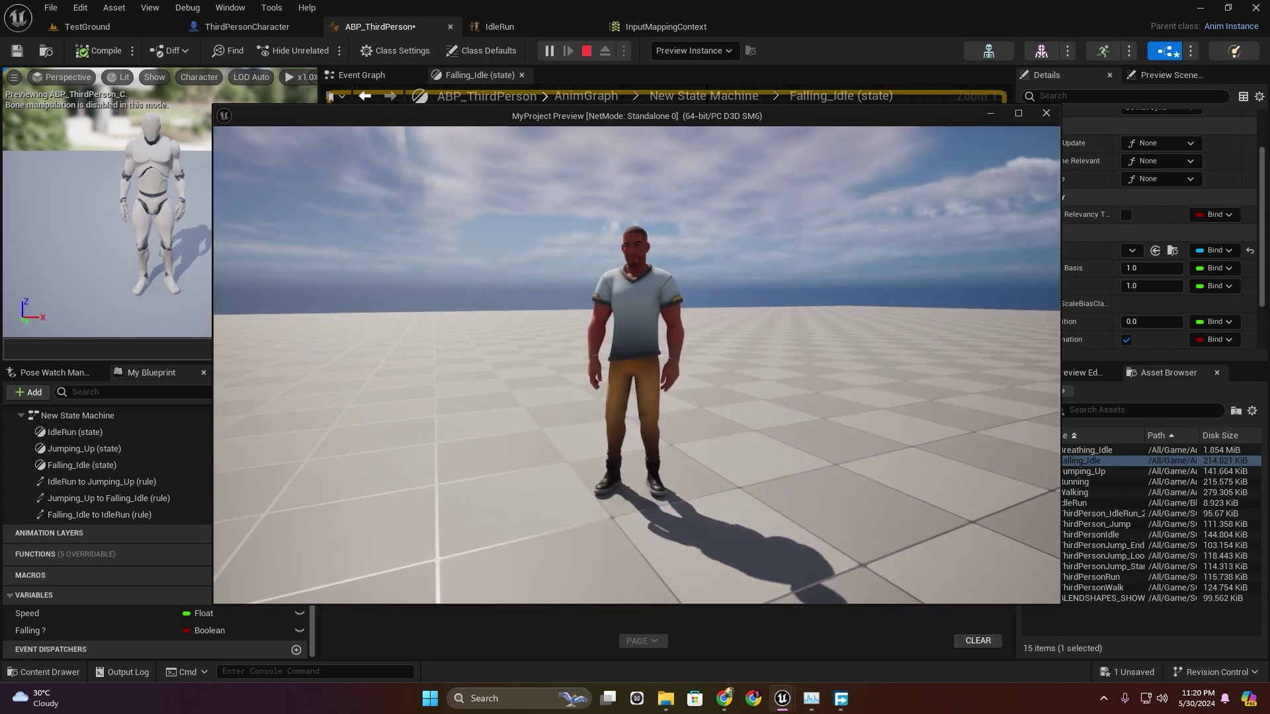